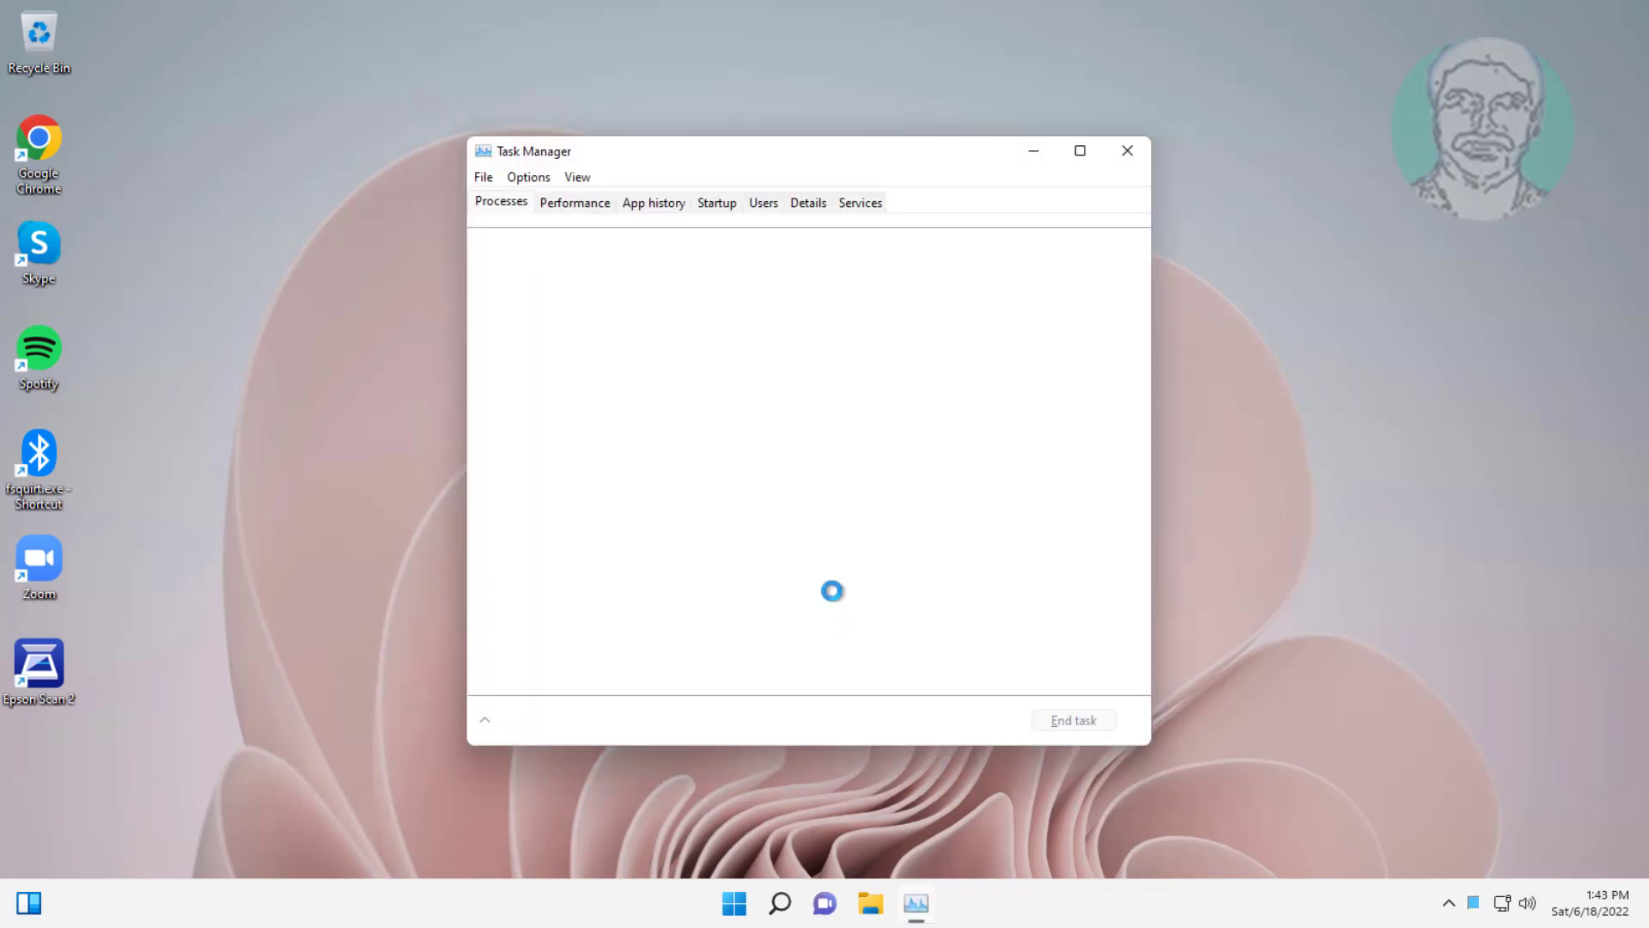
Step: Run regedit as a new task from Task Manager with administrative privileges ticked
left_click(483, 179)
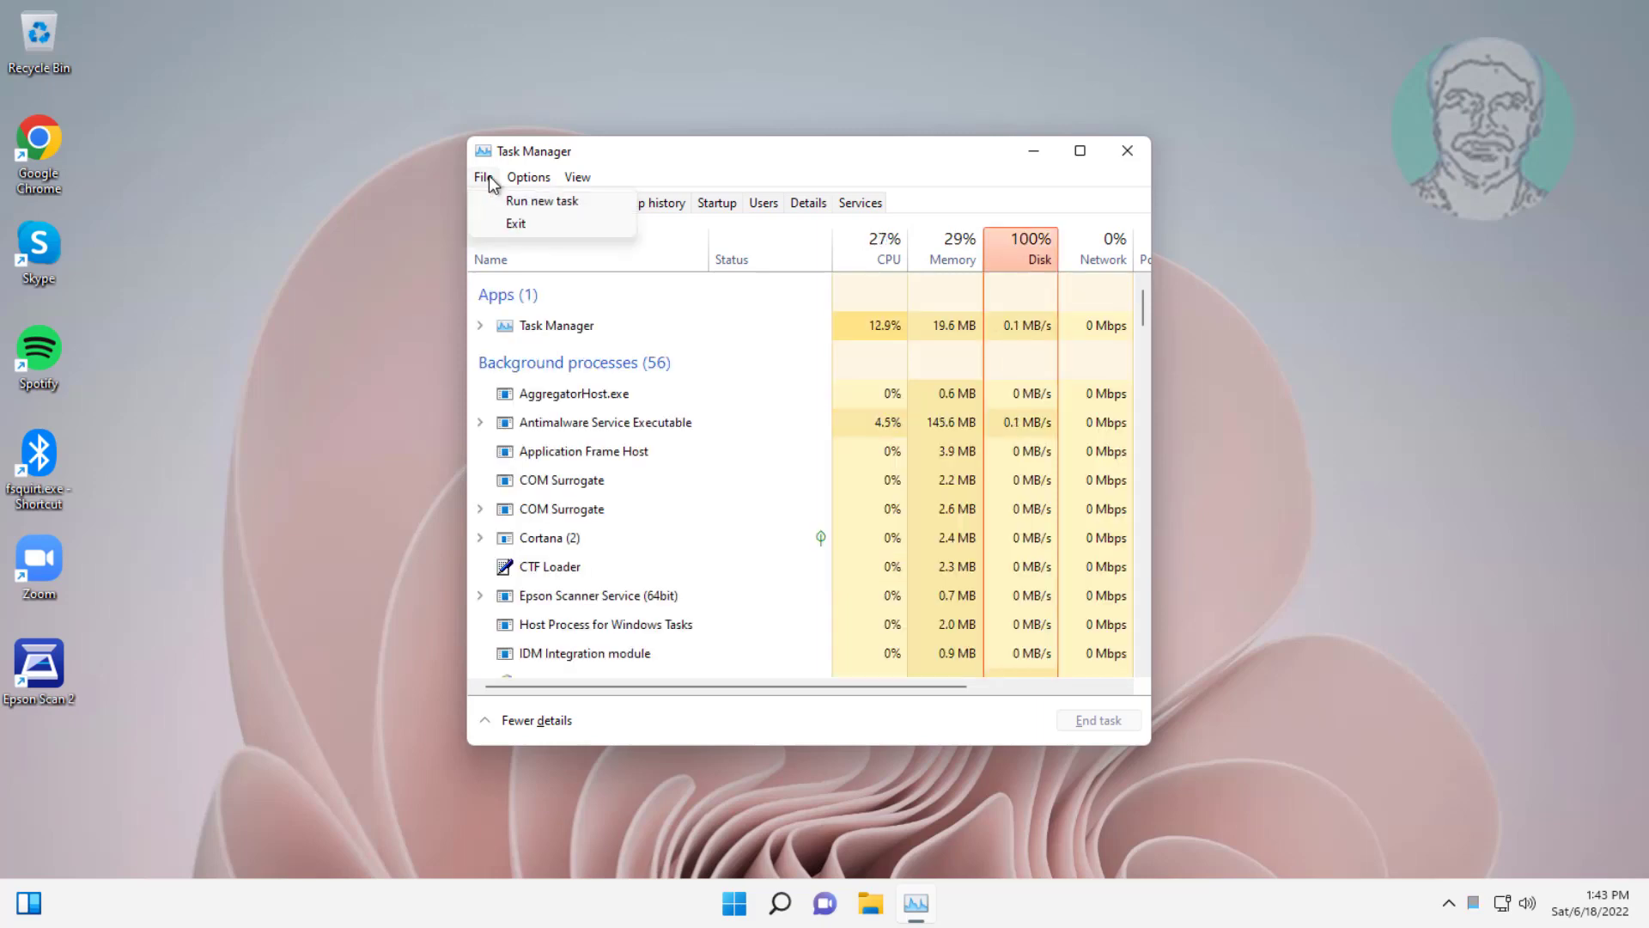
left_click(491, 210)
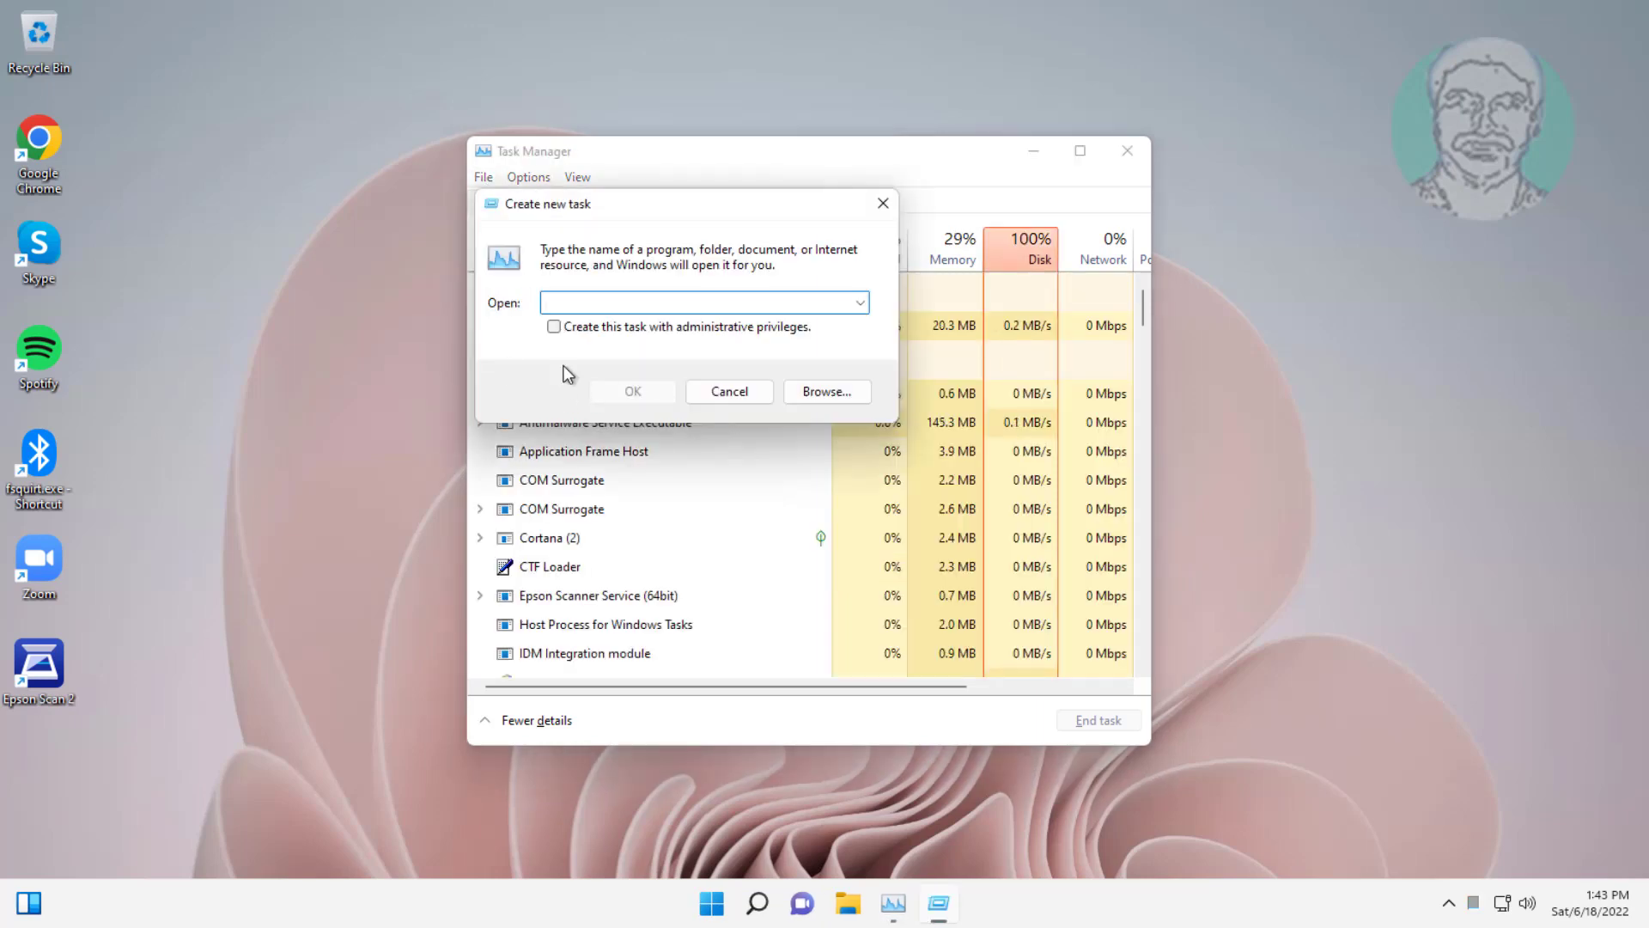
type("regedit")
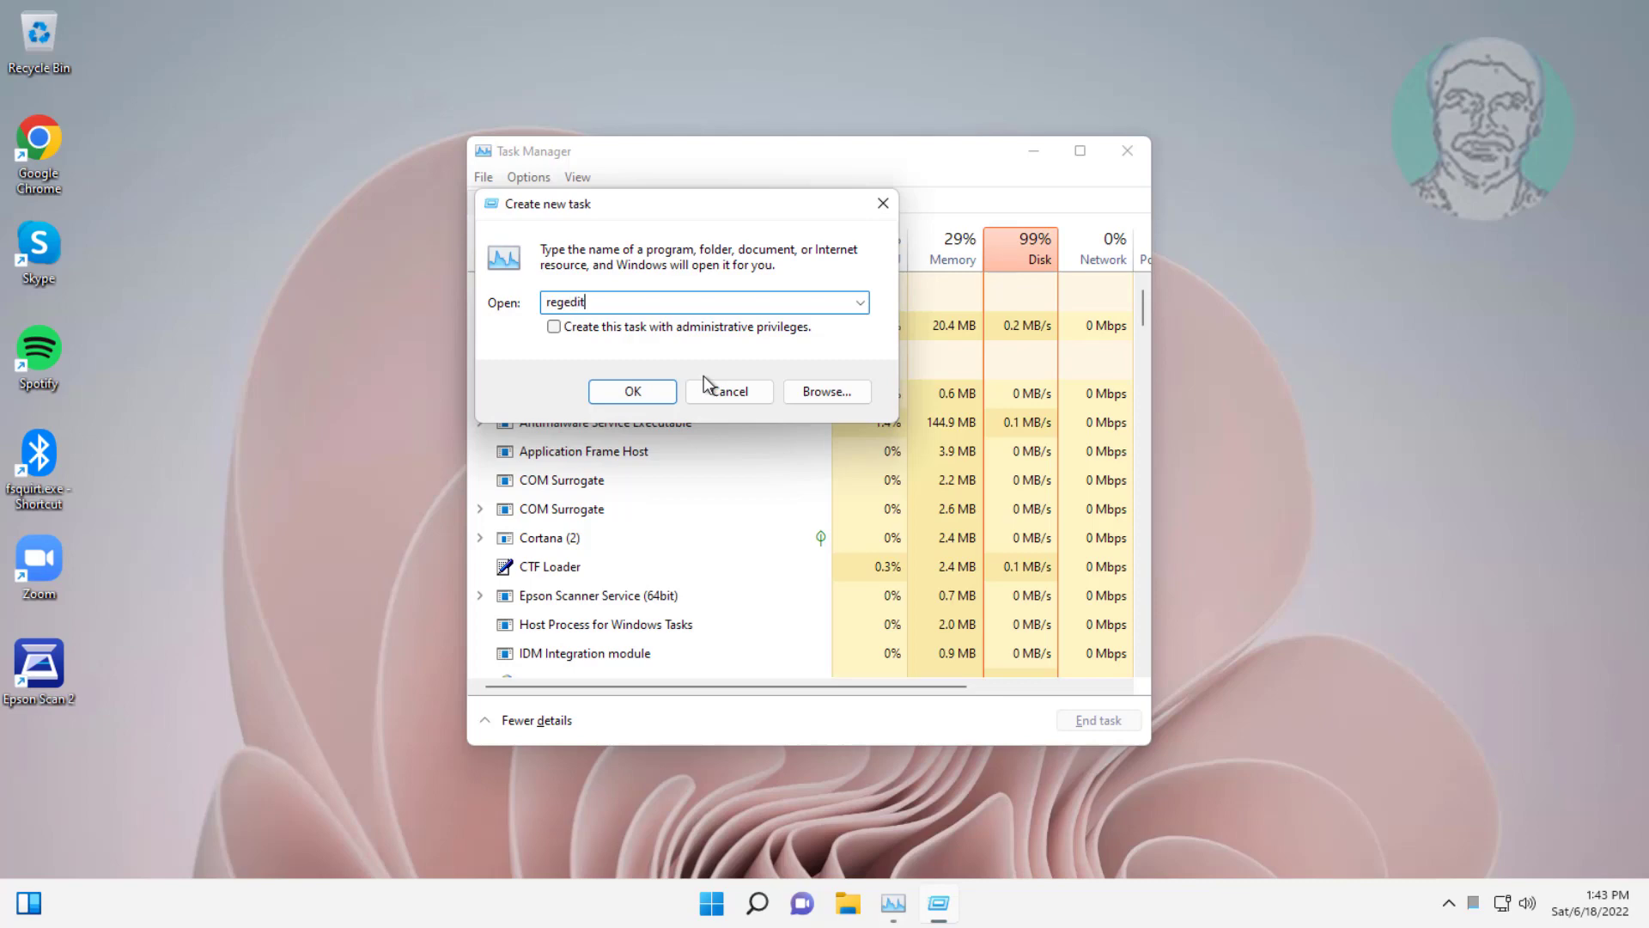
left_click(554, 326)
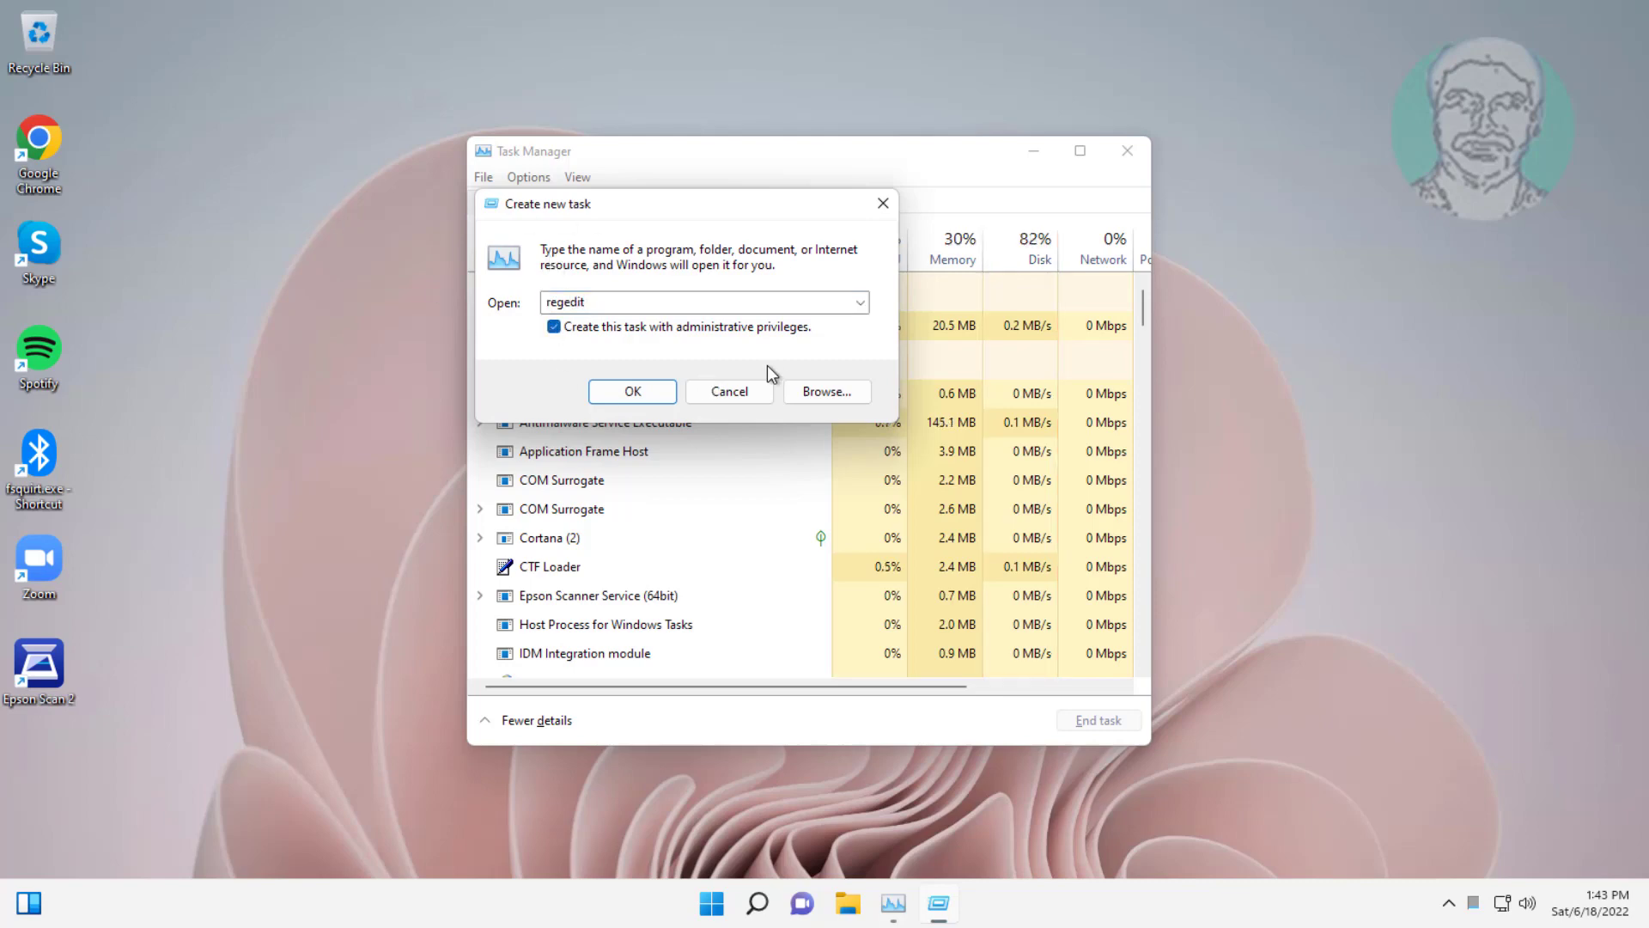
left_click(632, 390)
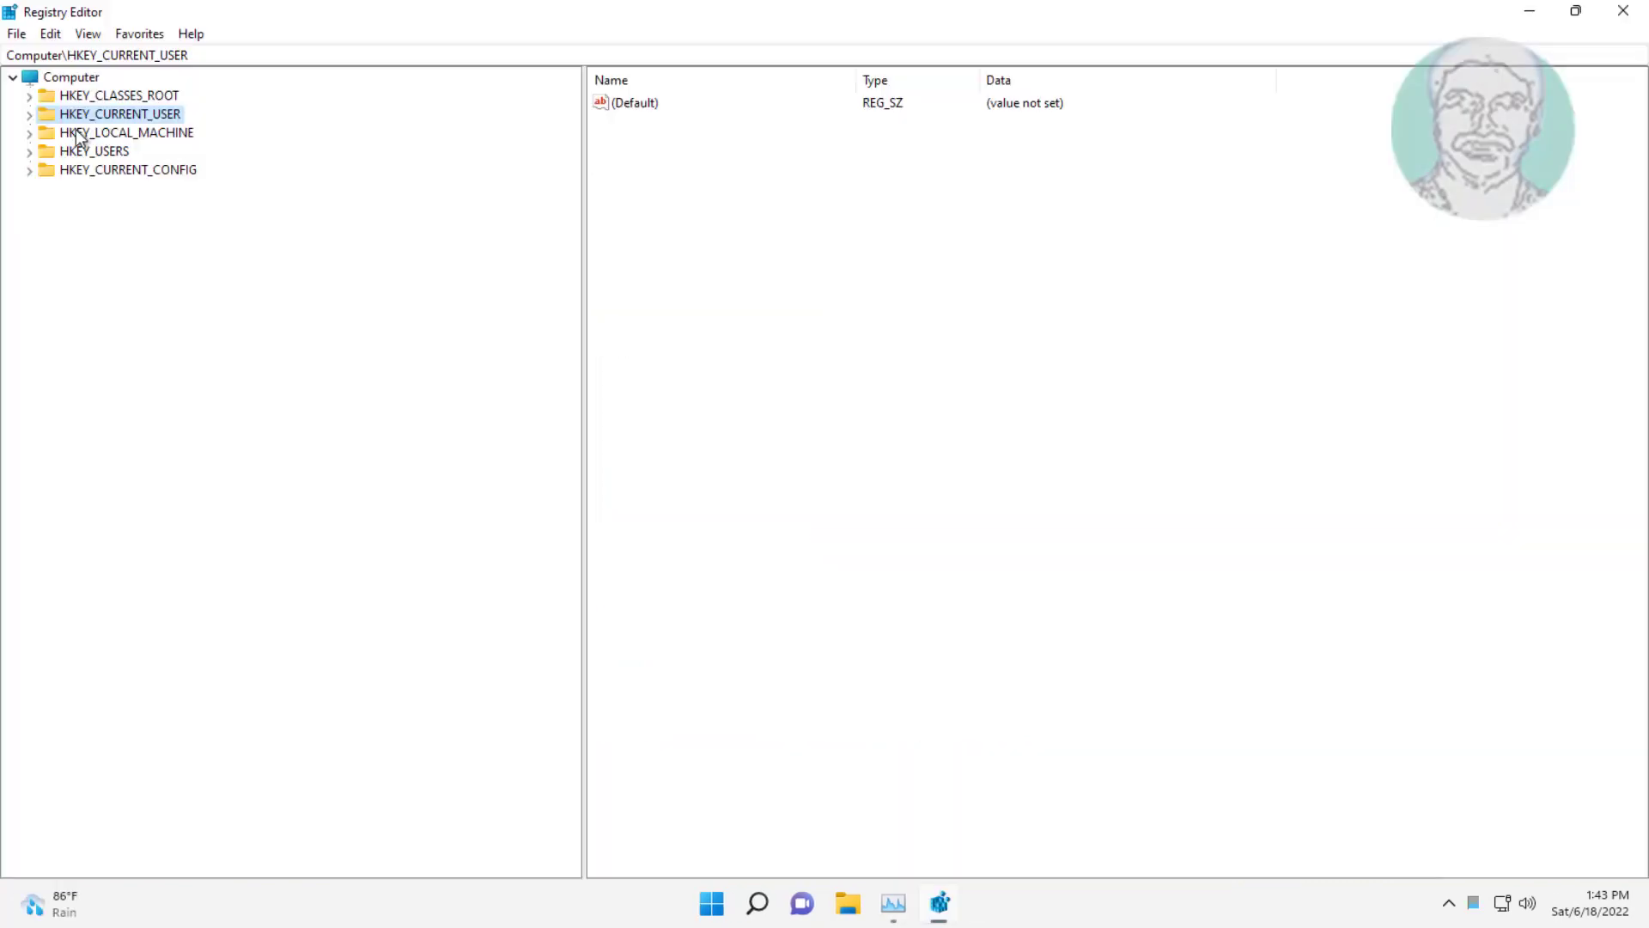
Step: Expand HKEY_LOCAL_MACHINE > SOFTWARE > Microsoft > Windows in the registry tree
left_click(110, 133)
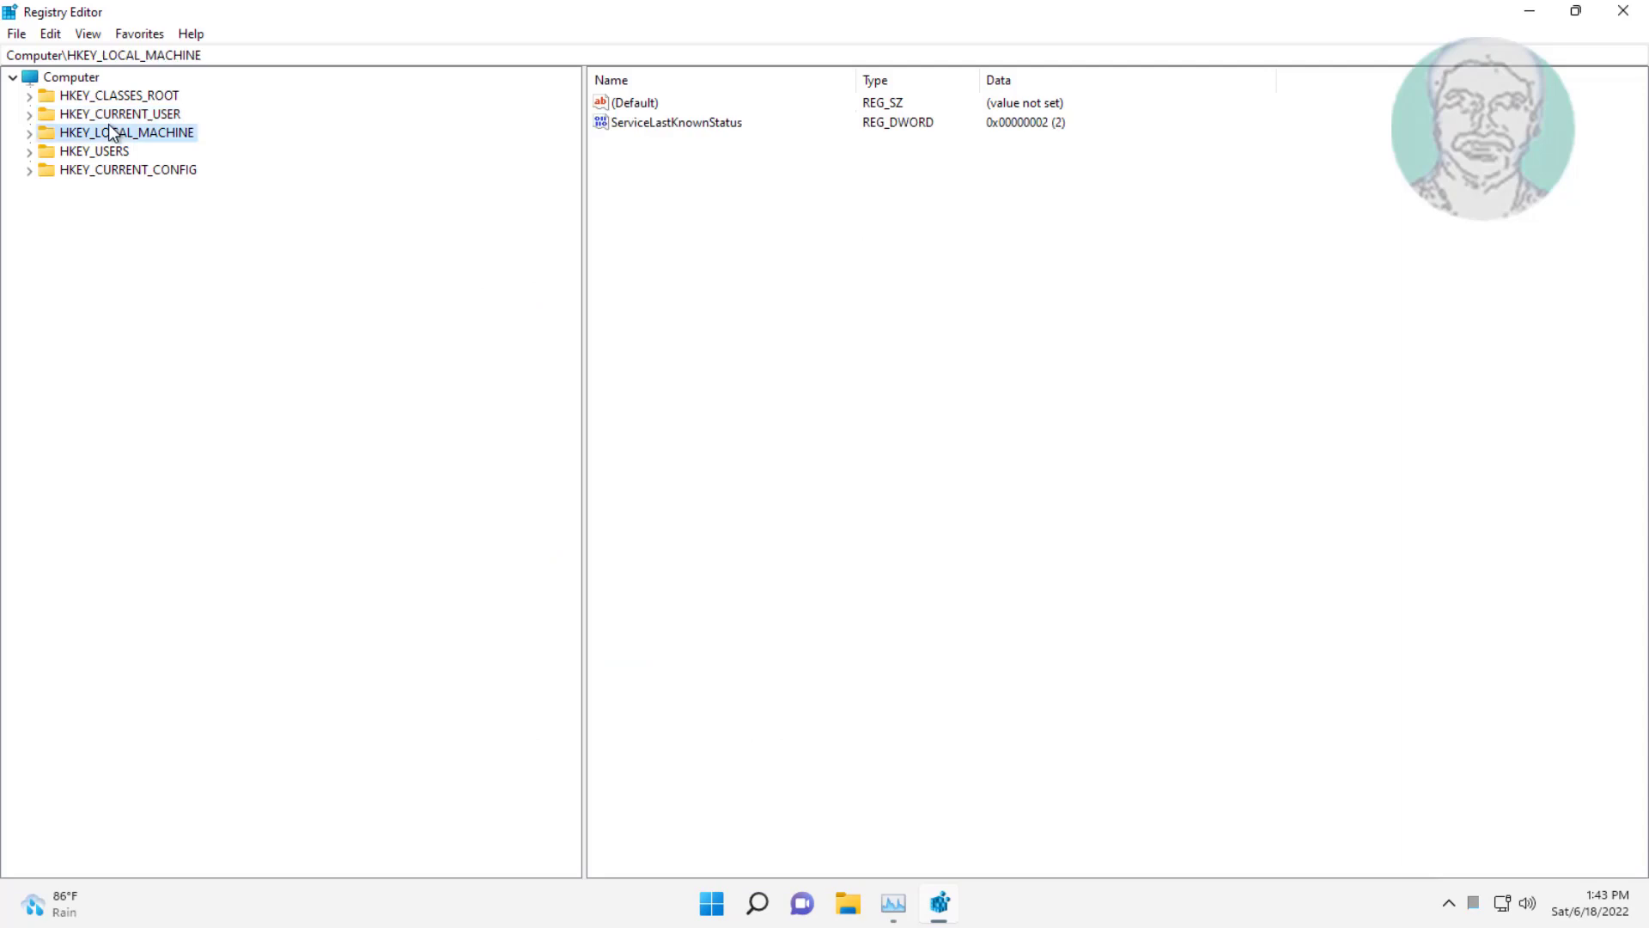
left_click(29, 134)
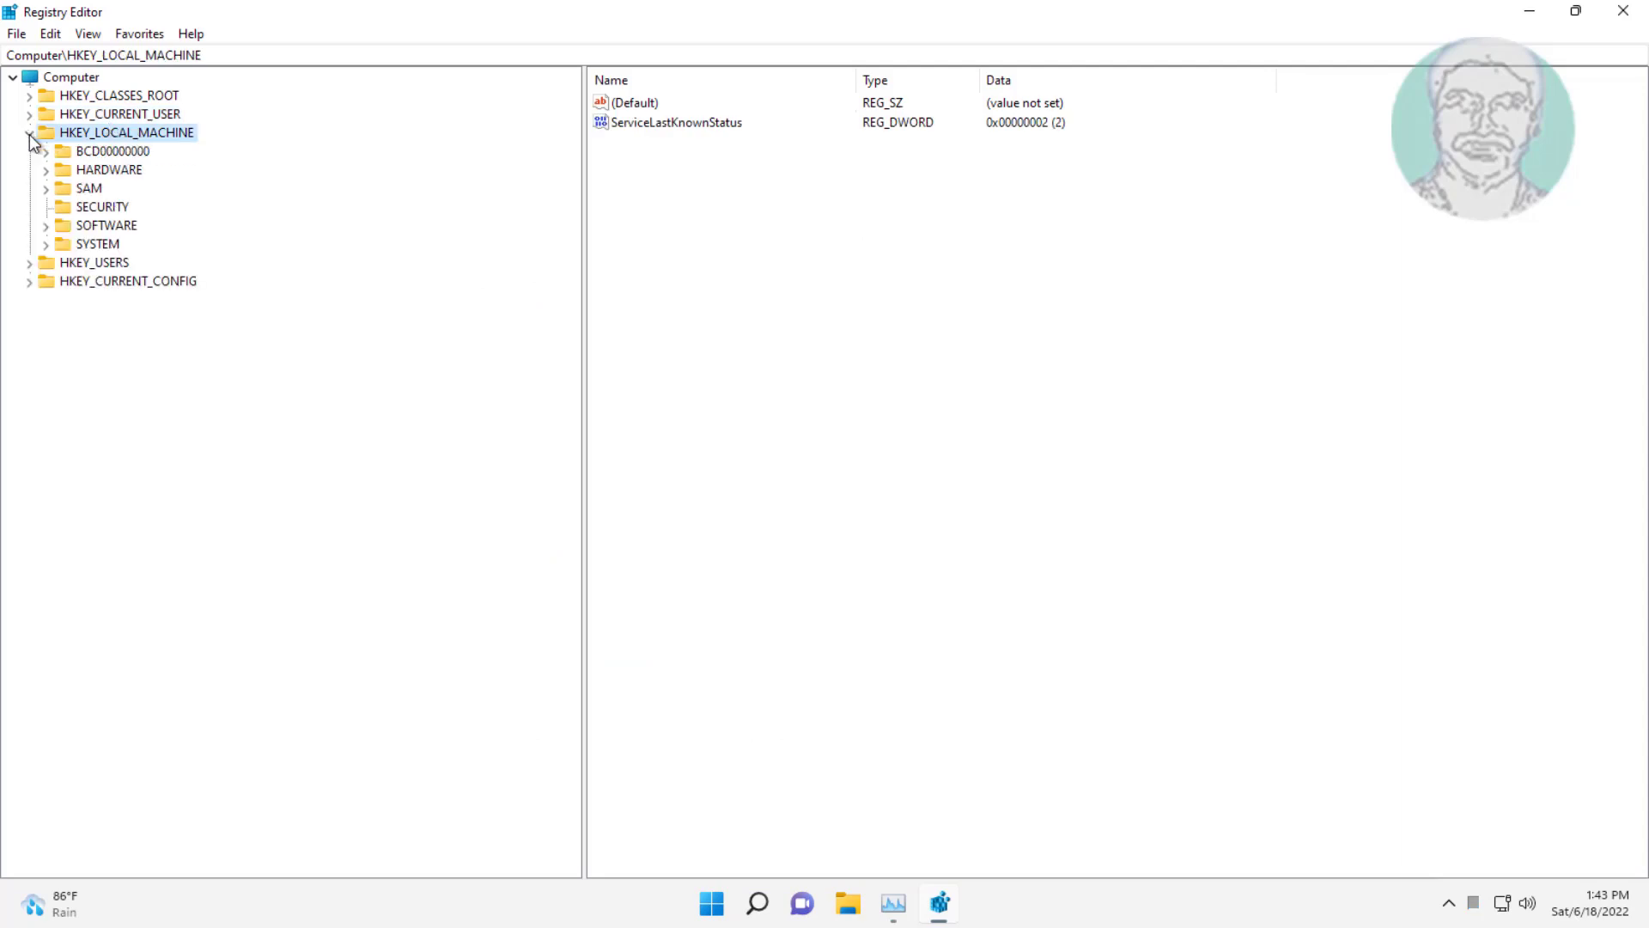
left_click(105, 226)
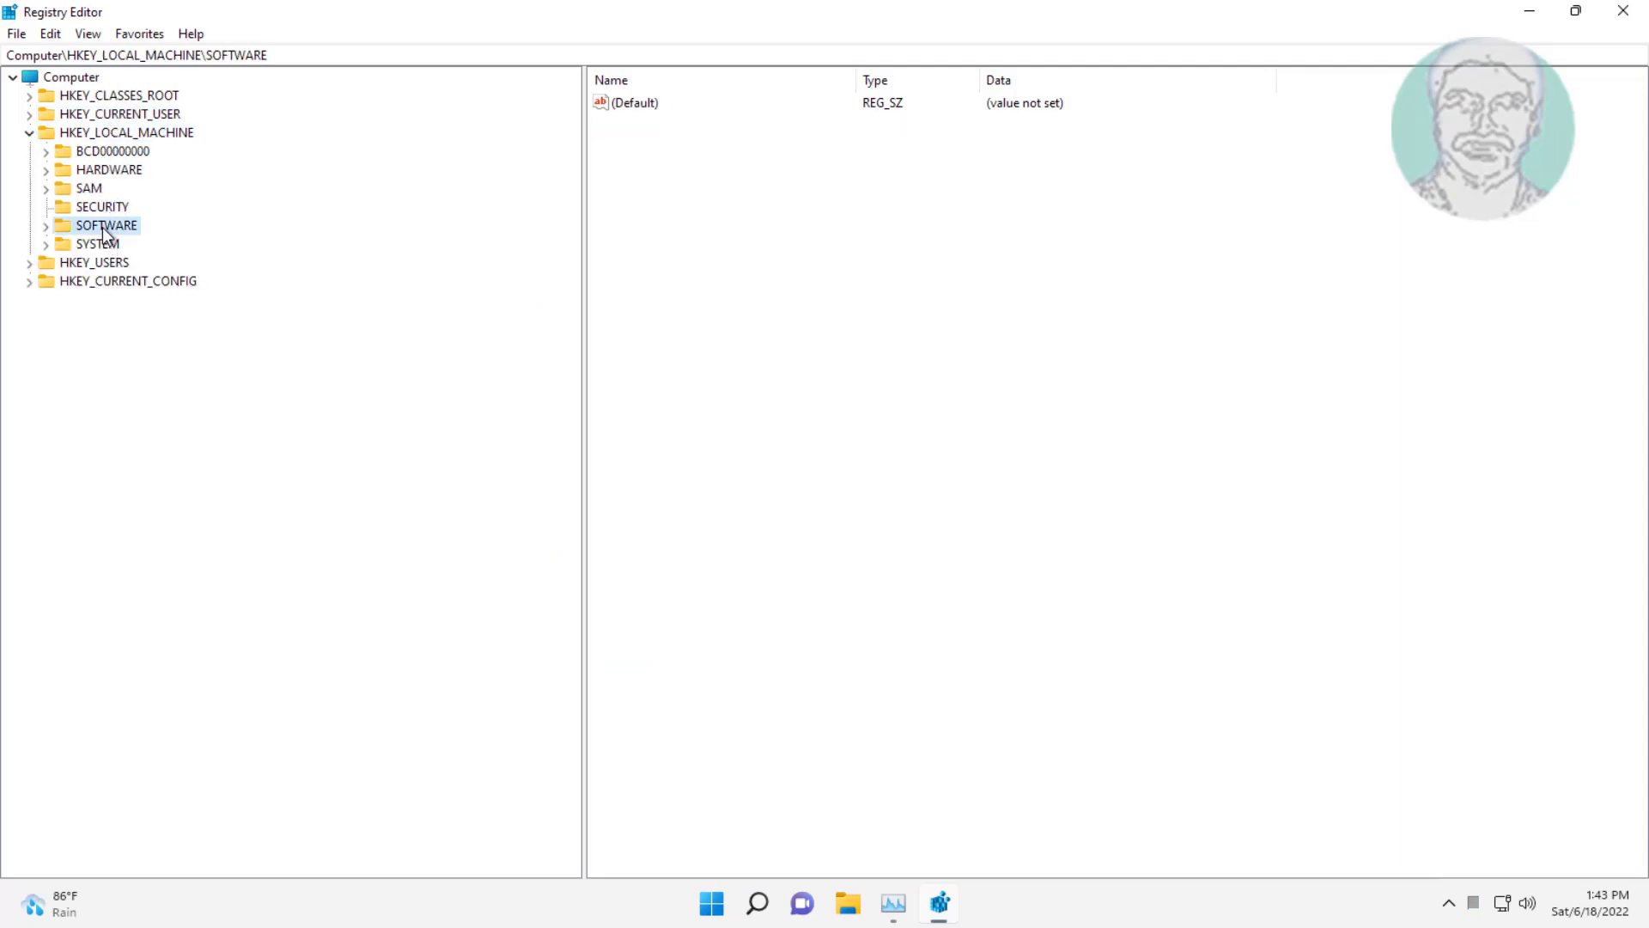
left_click(46, 225)
left_click(120, 539)
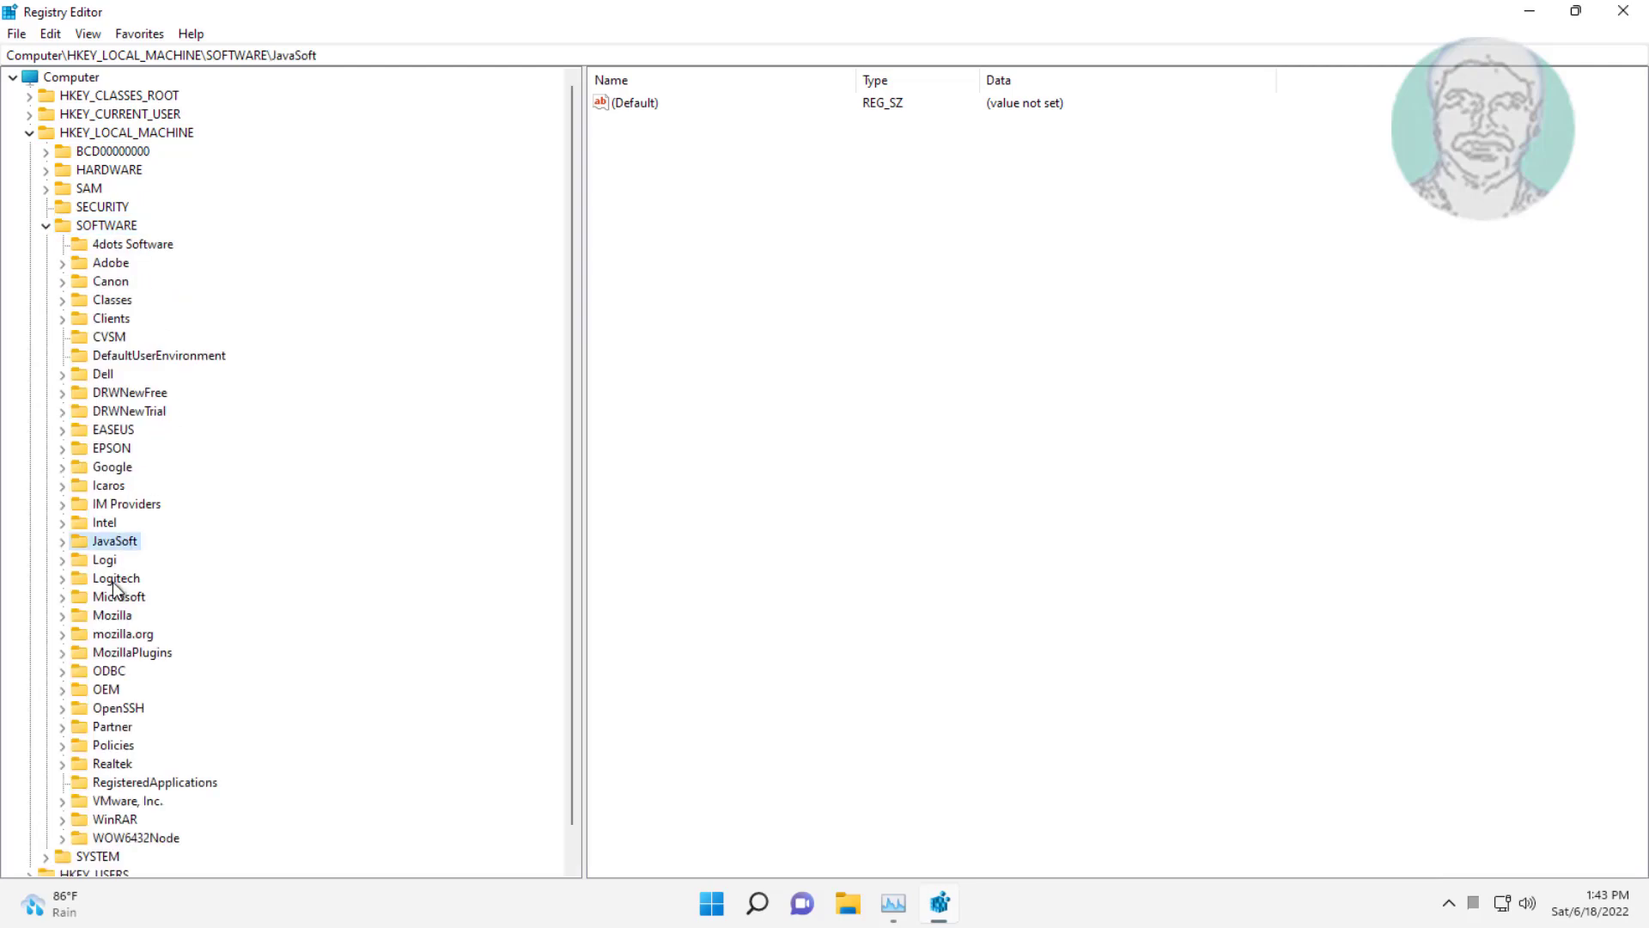
left_click(141, 597)
left_click(61, 597)
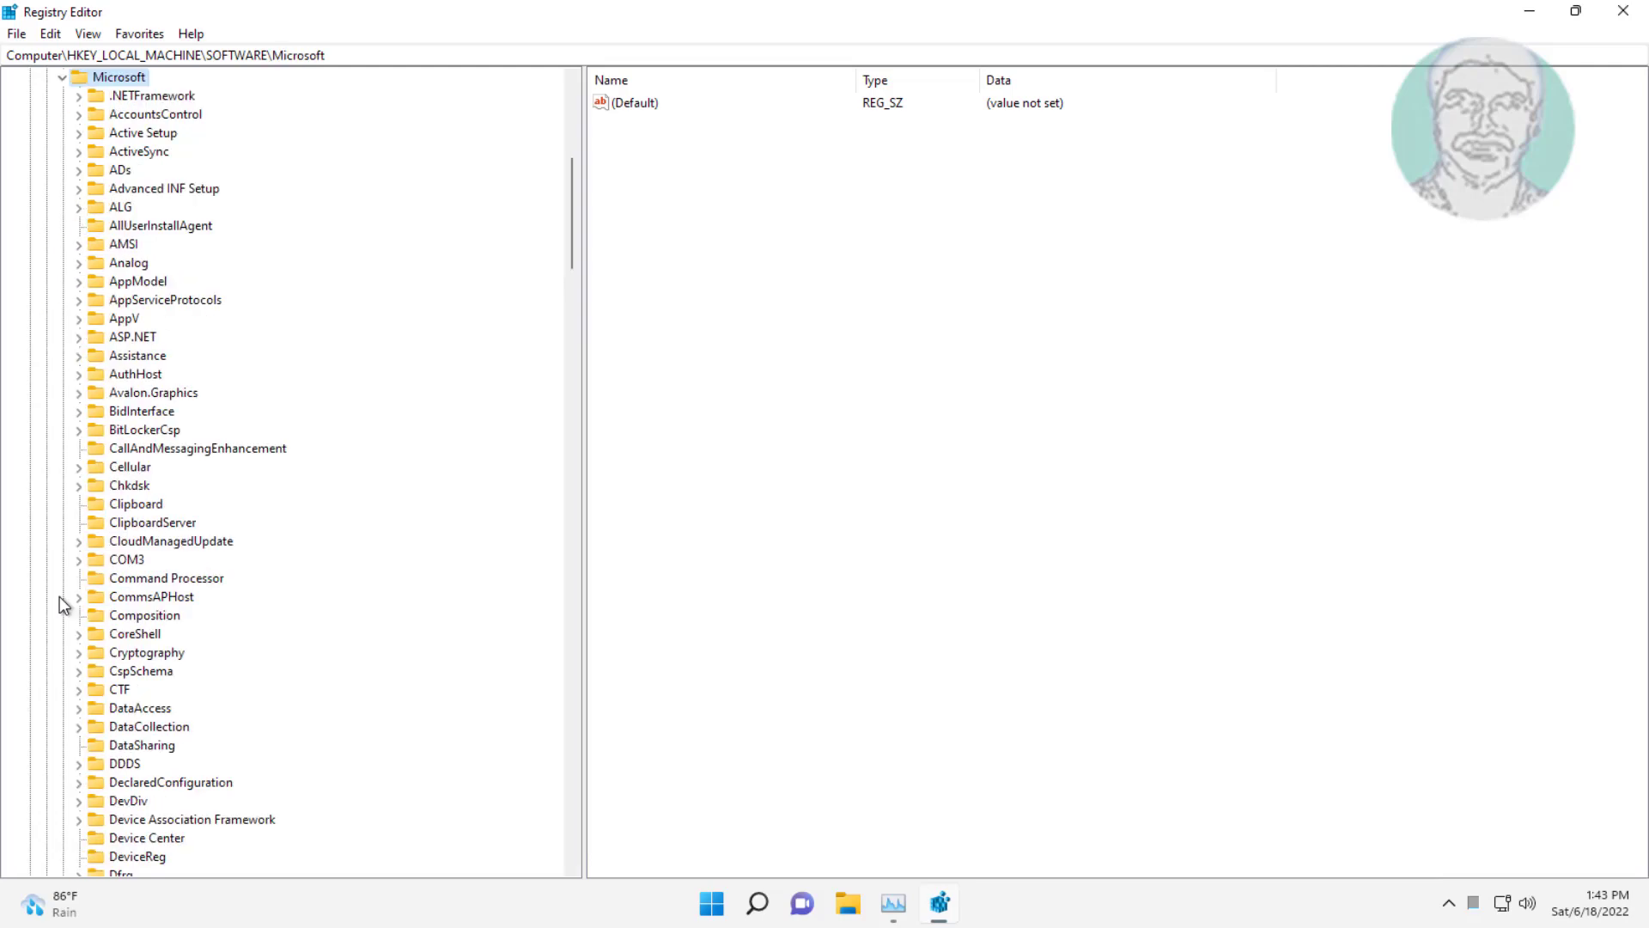
left_click(137, 578)
key("w")
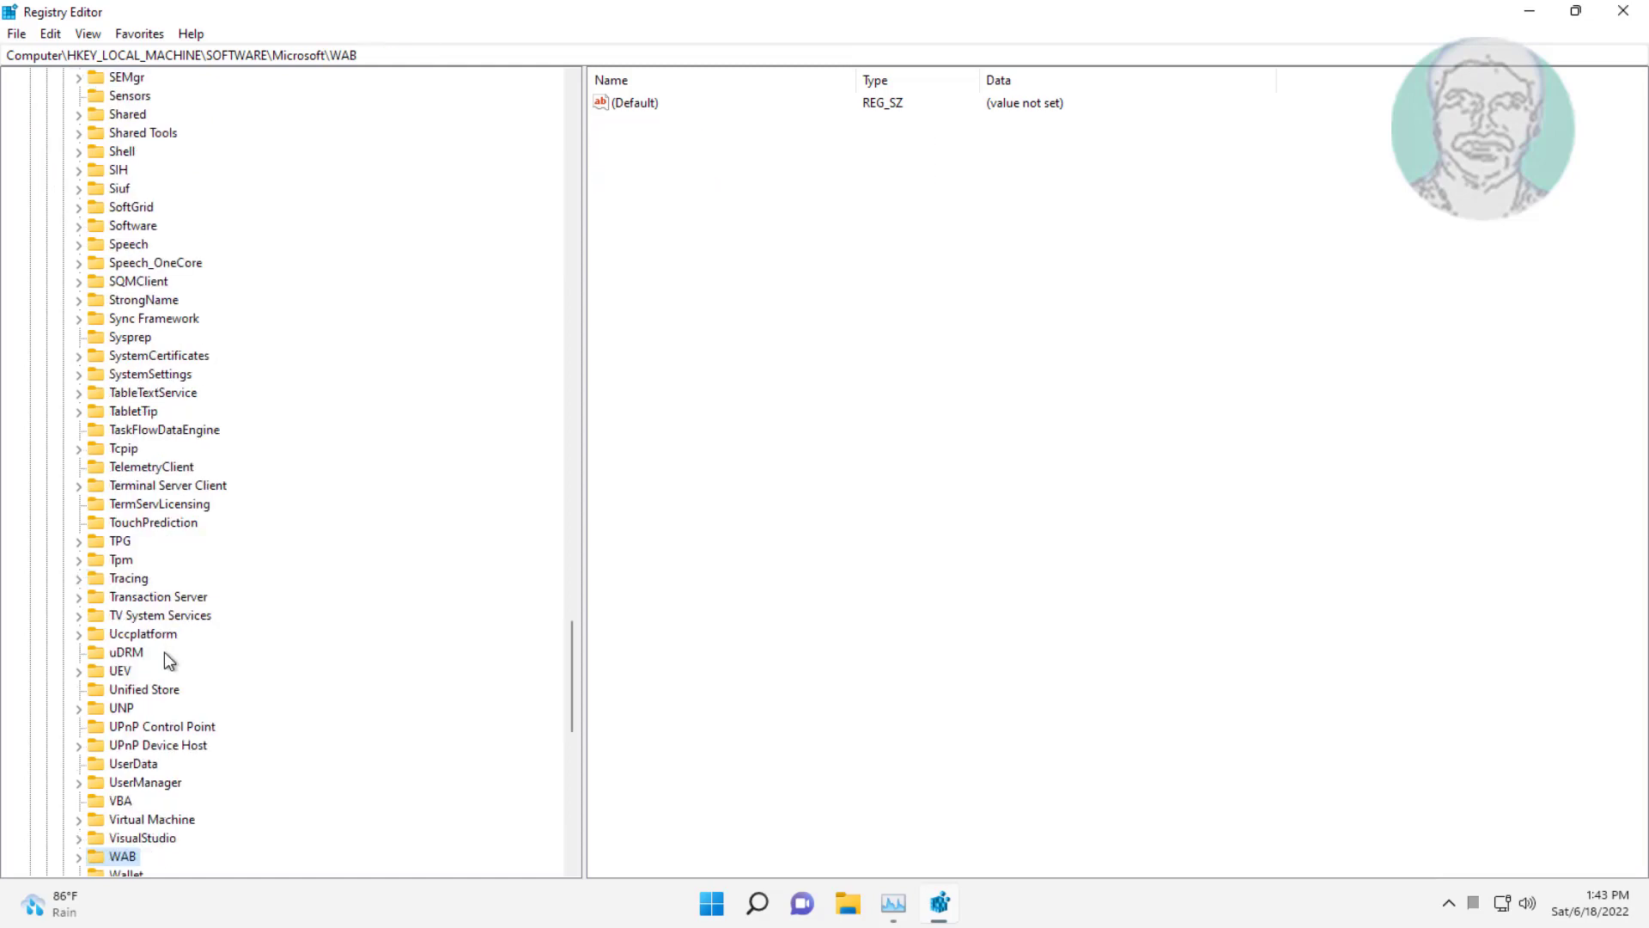
scroll(168, 646, "down", 8)
left_click(139, 505)
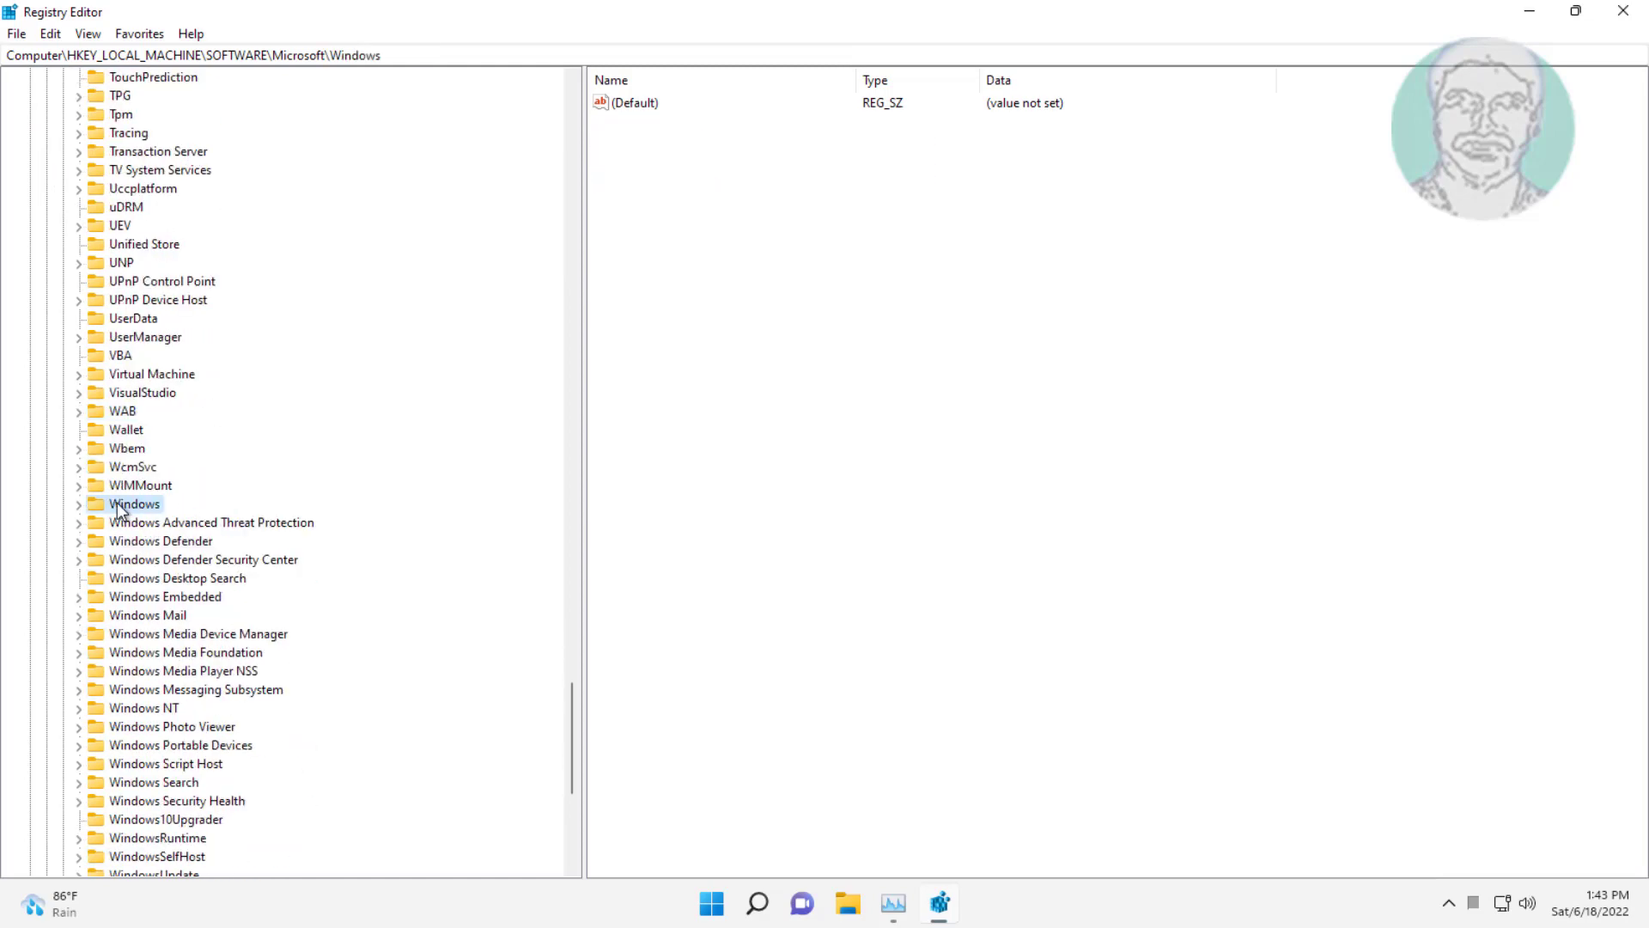
left_click(77, 503)
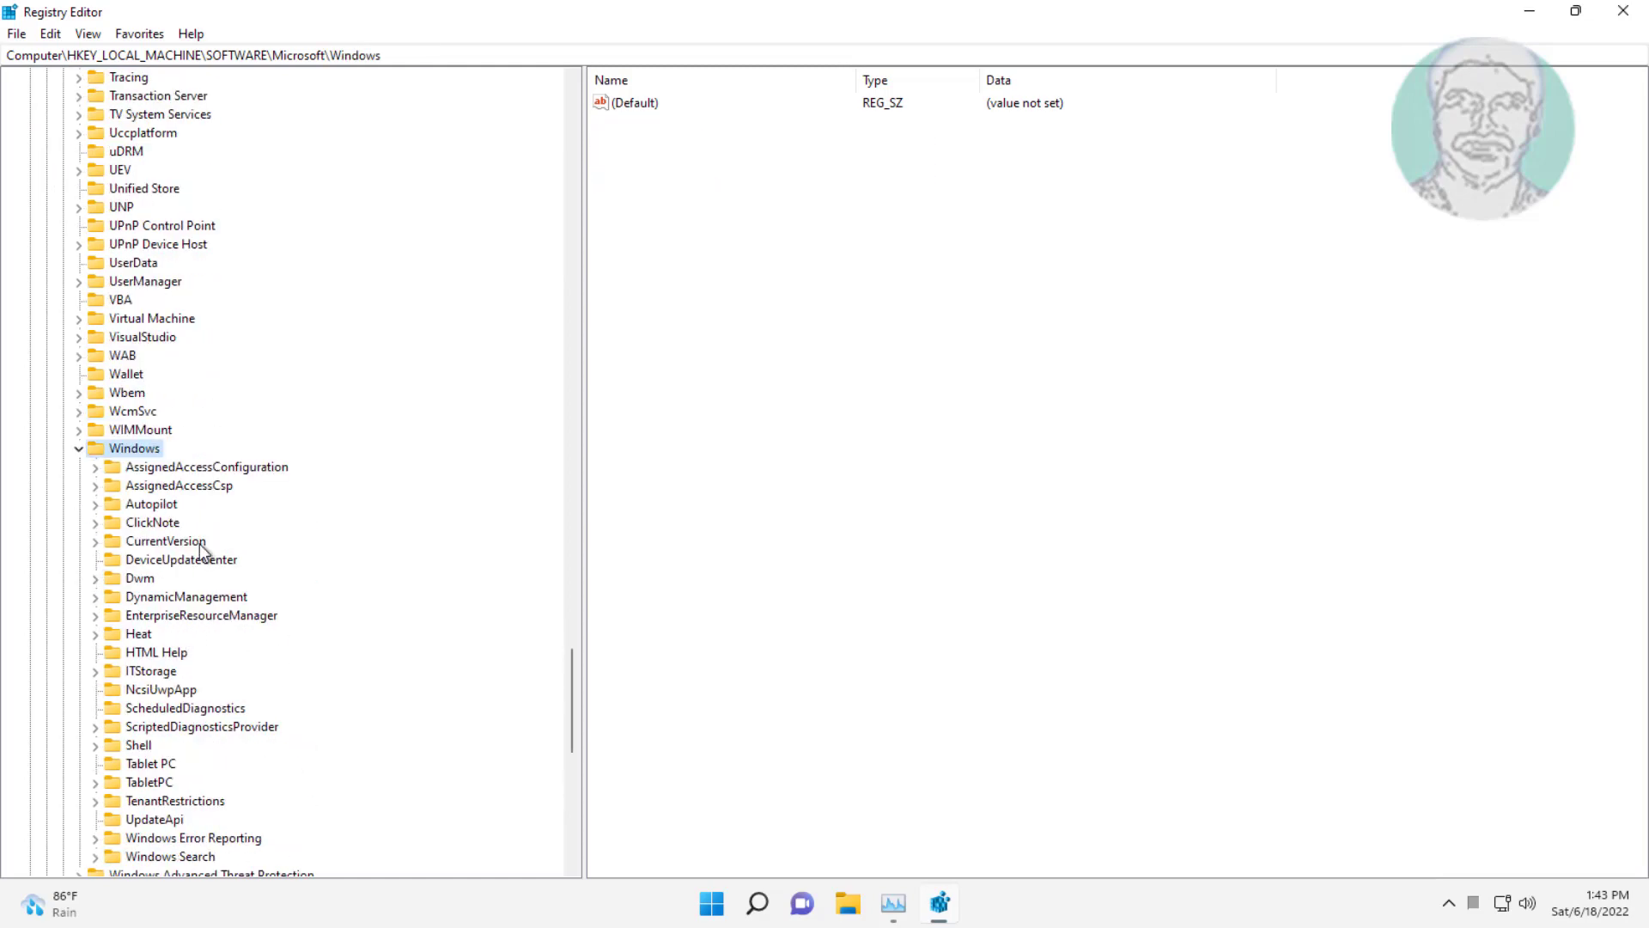
Step: Expand CurrentVersion > Shell > Update and select the Packages key
left_click(166, 546)
left_click(95, 540)
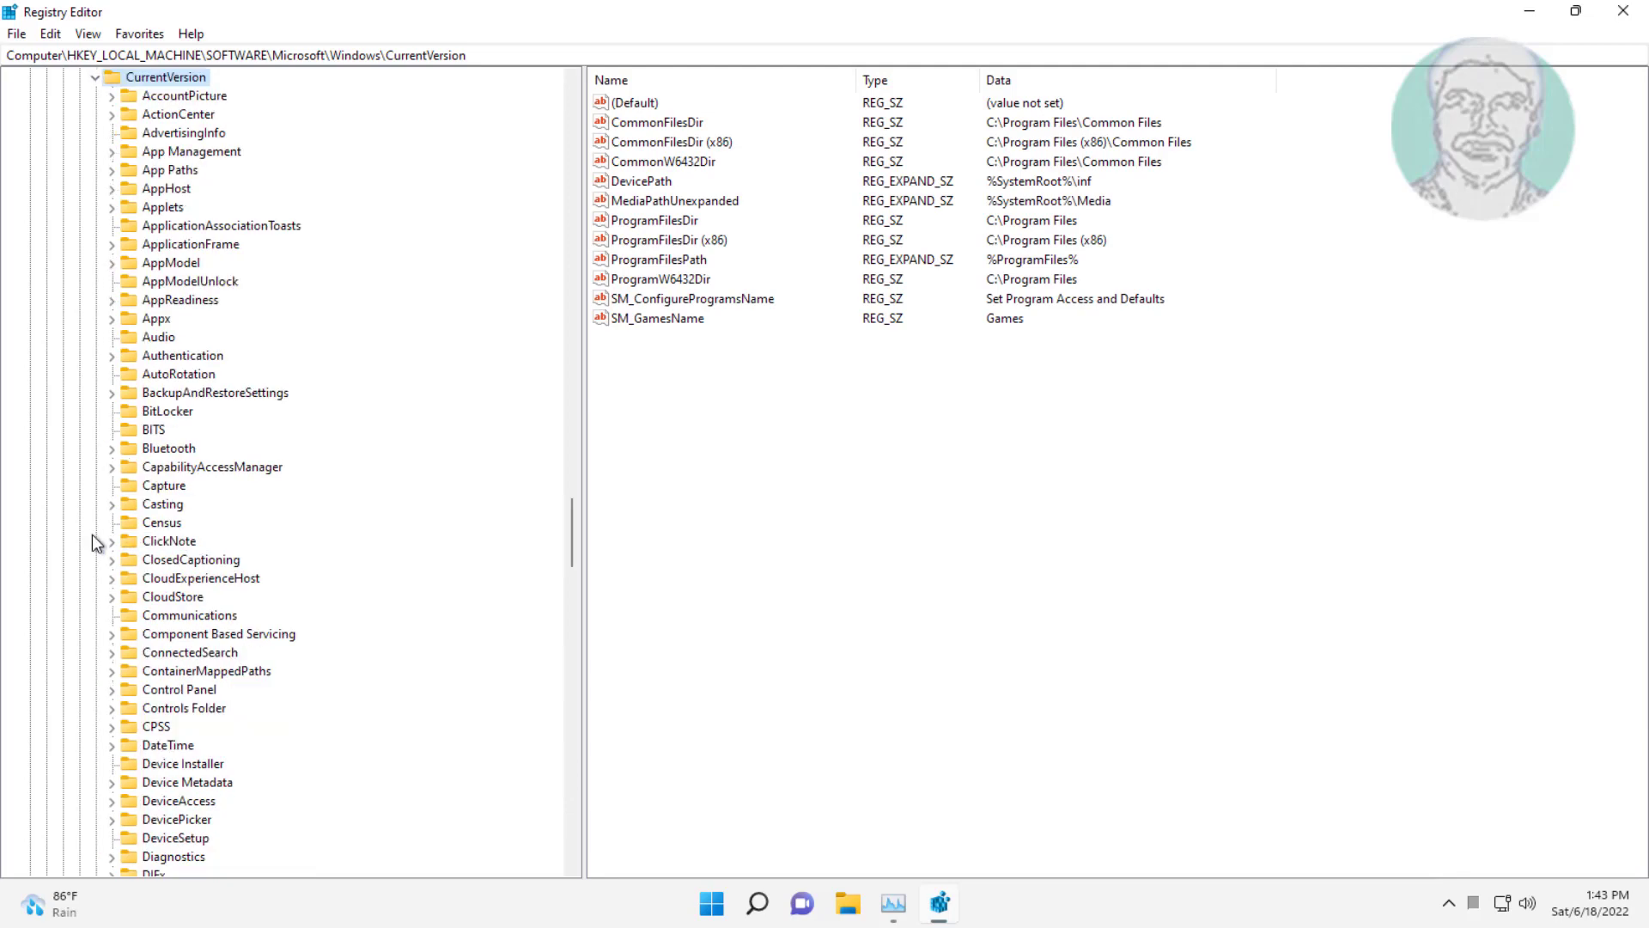
left_click(162, 524)
key("s")
scroll(256, 635, "down", 3)
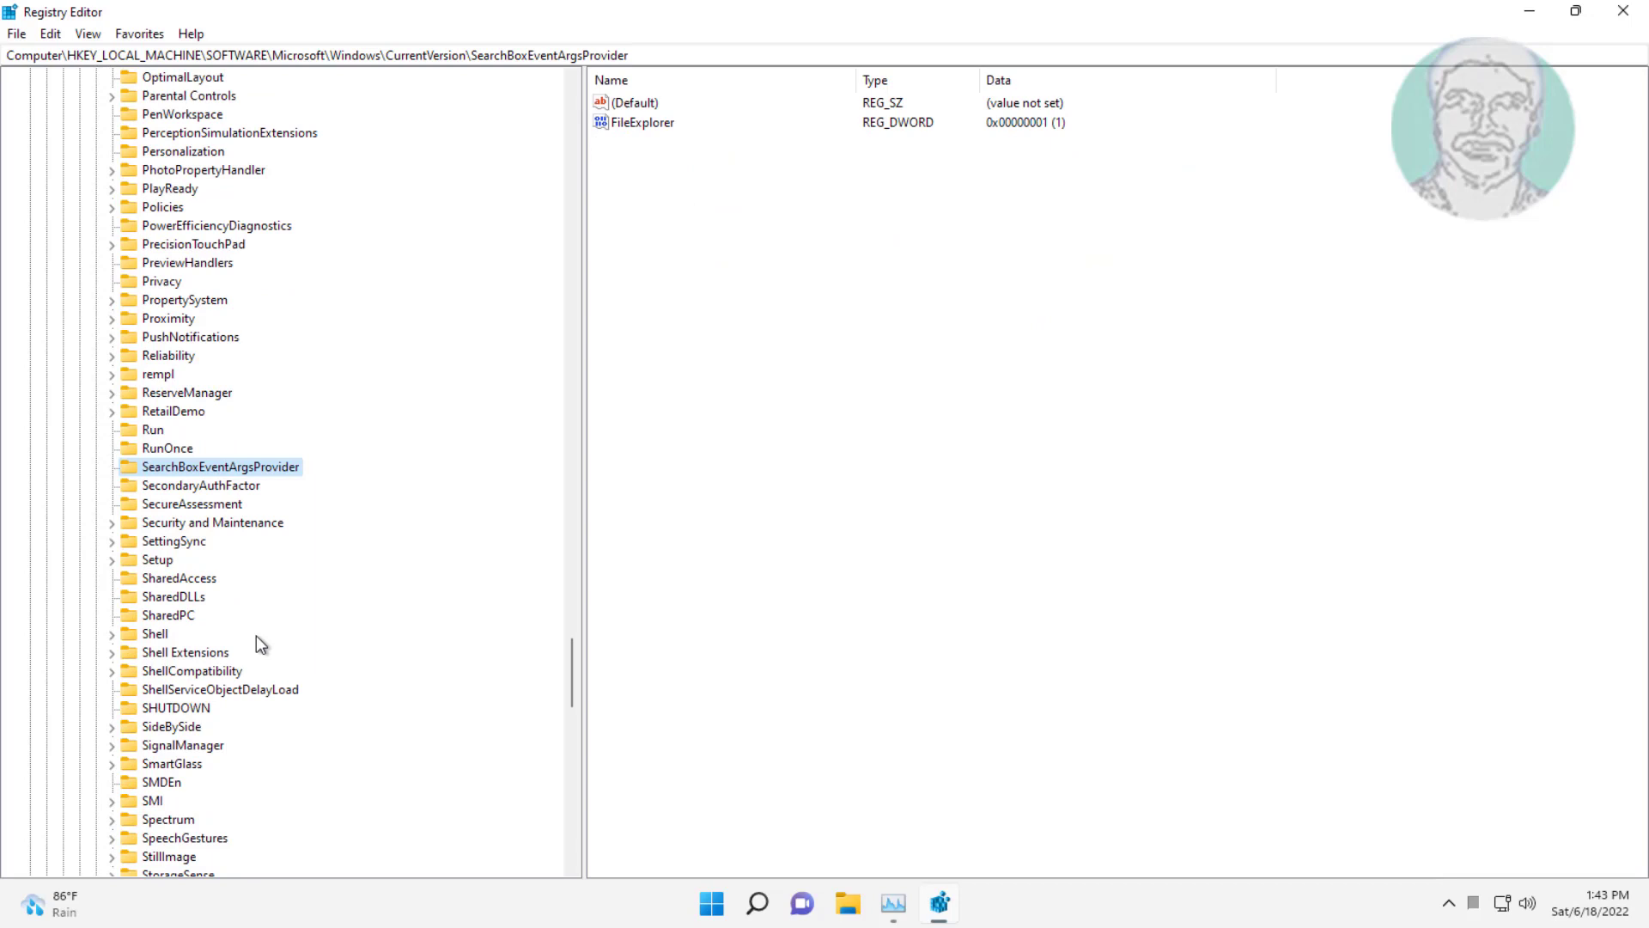
left_click(159, 523)
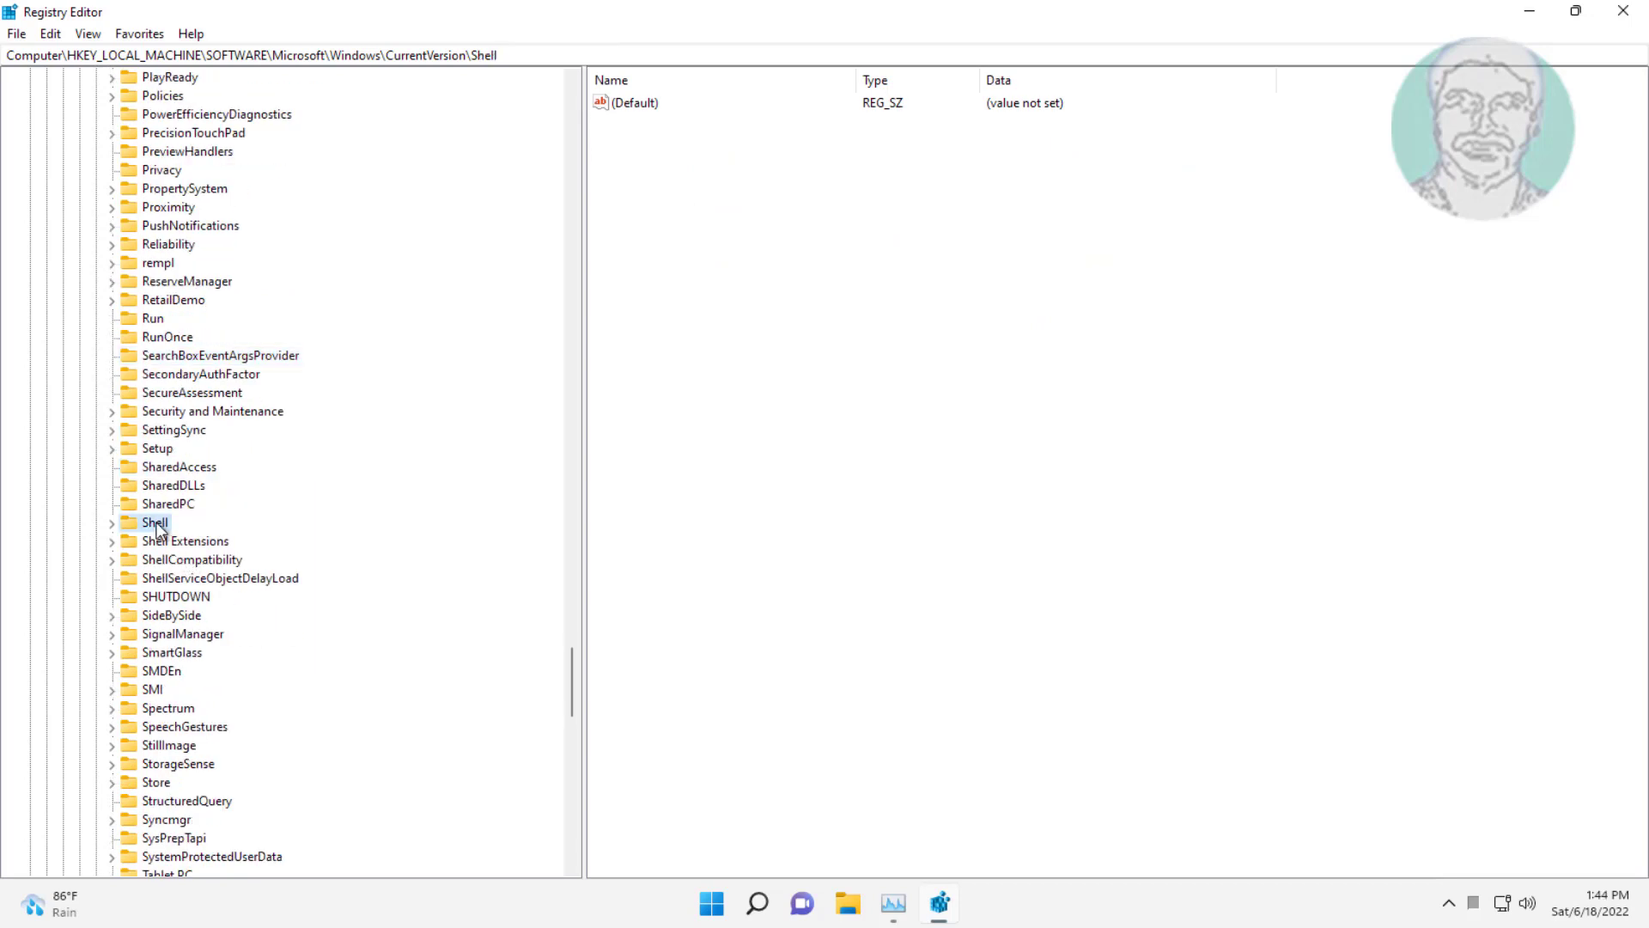
left_click(112, 522)
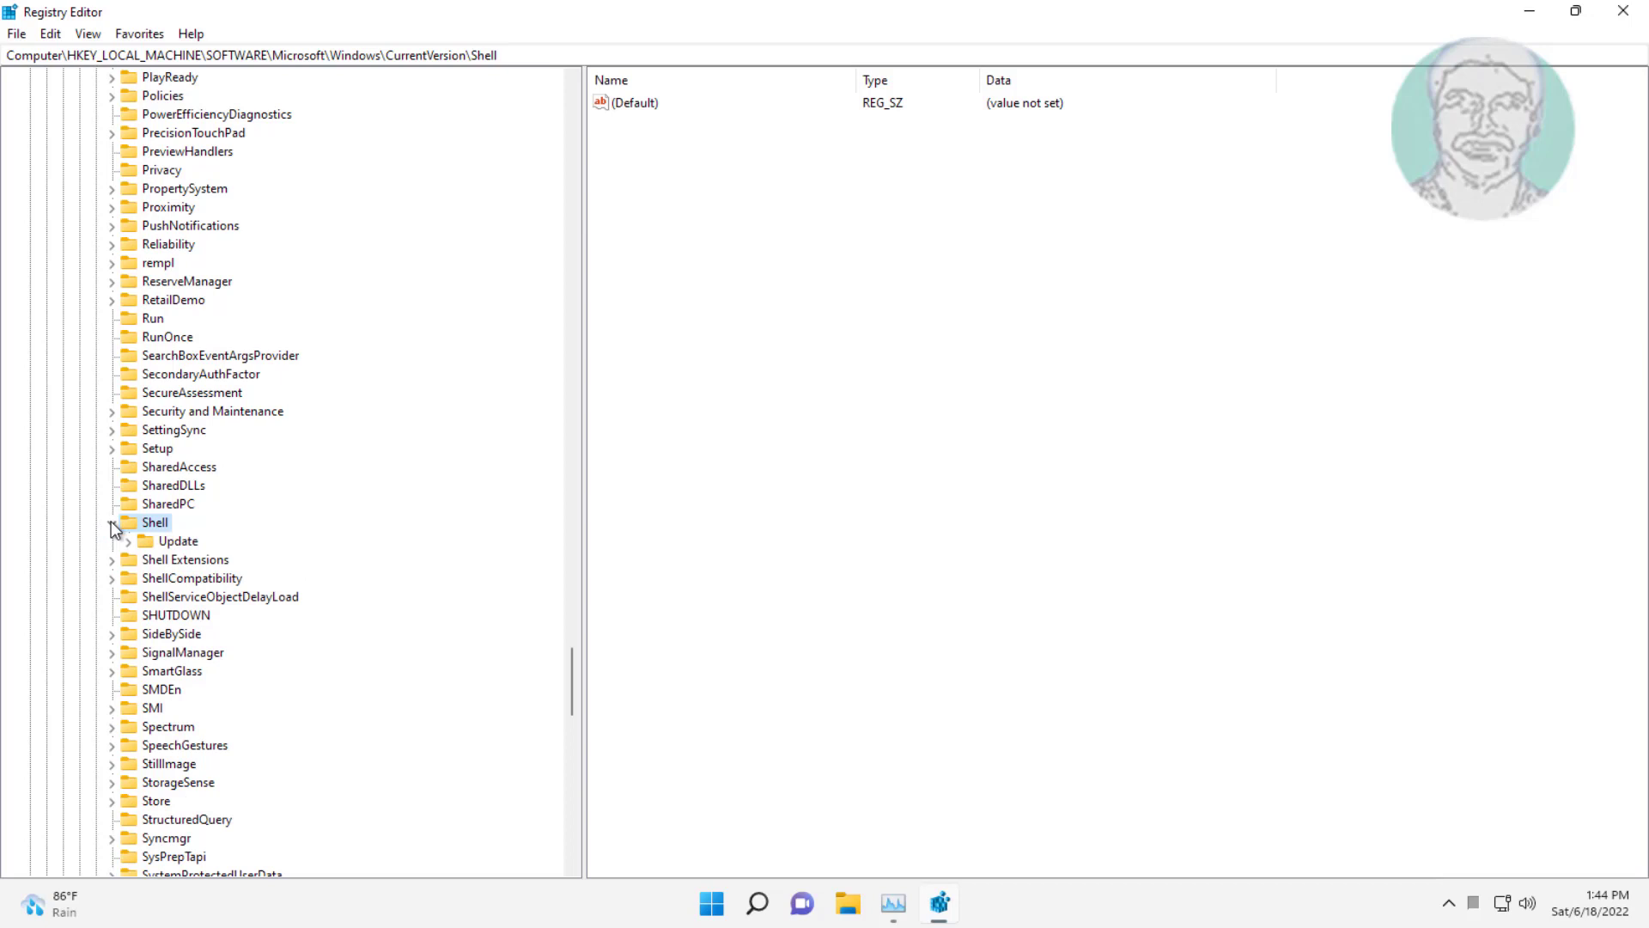
left_click(189, 547)
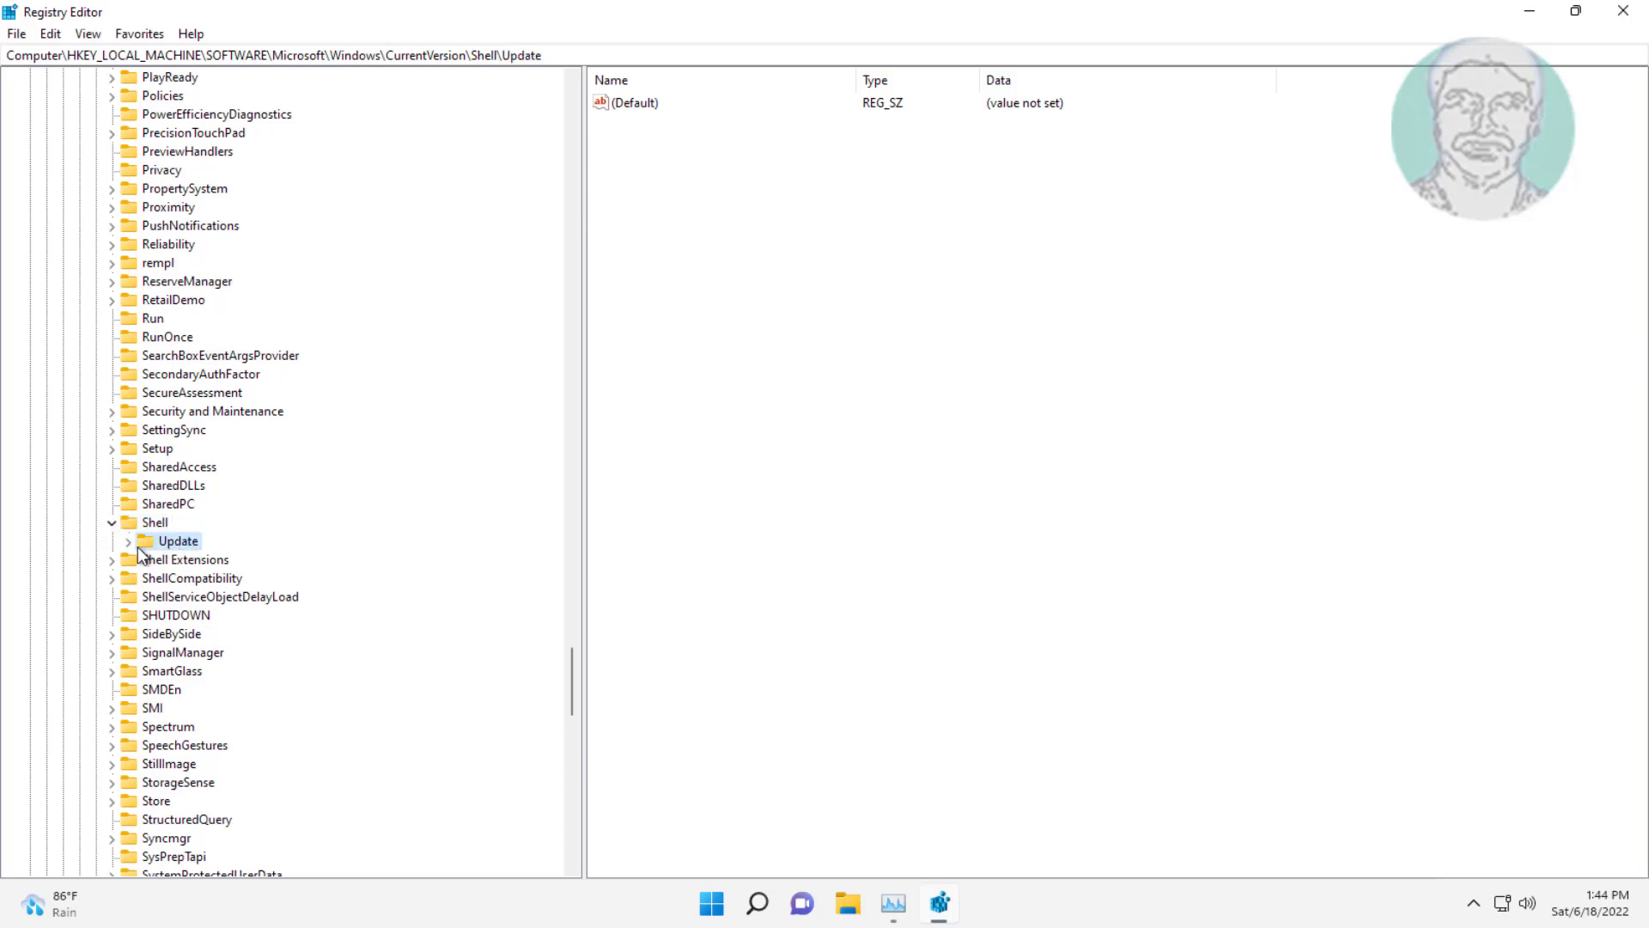
left_click(128, 542)
left_click(206, 560)
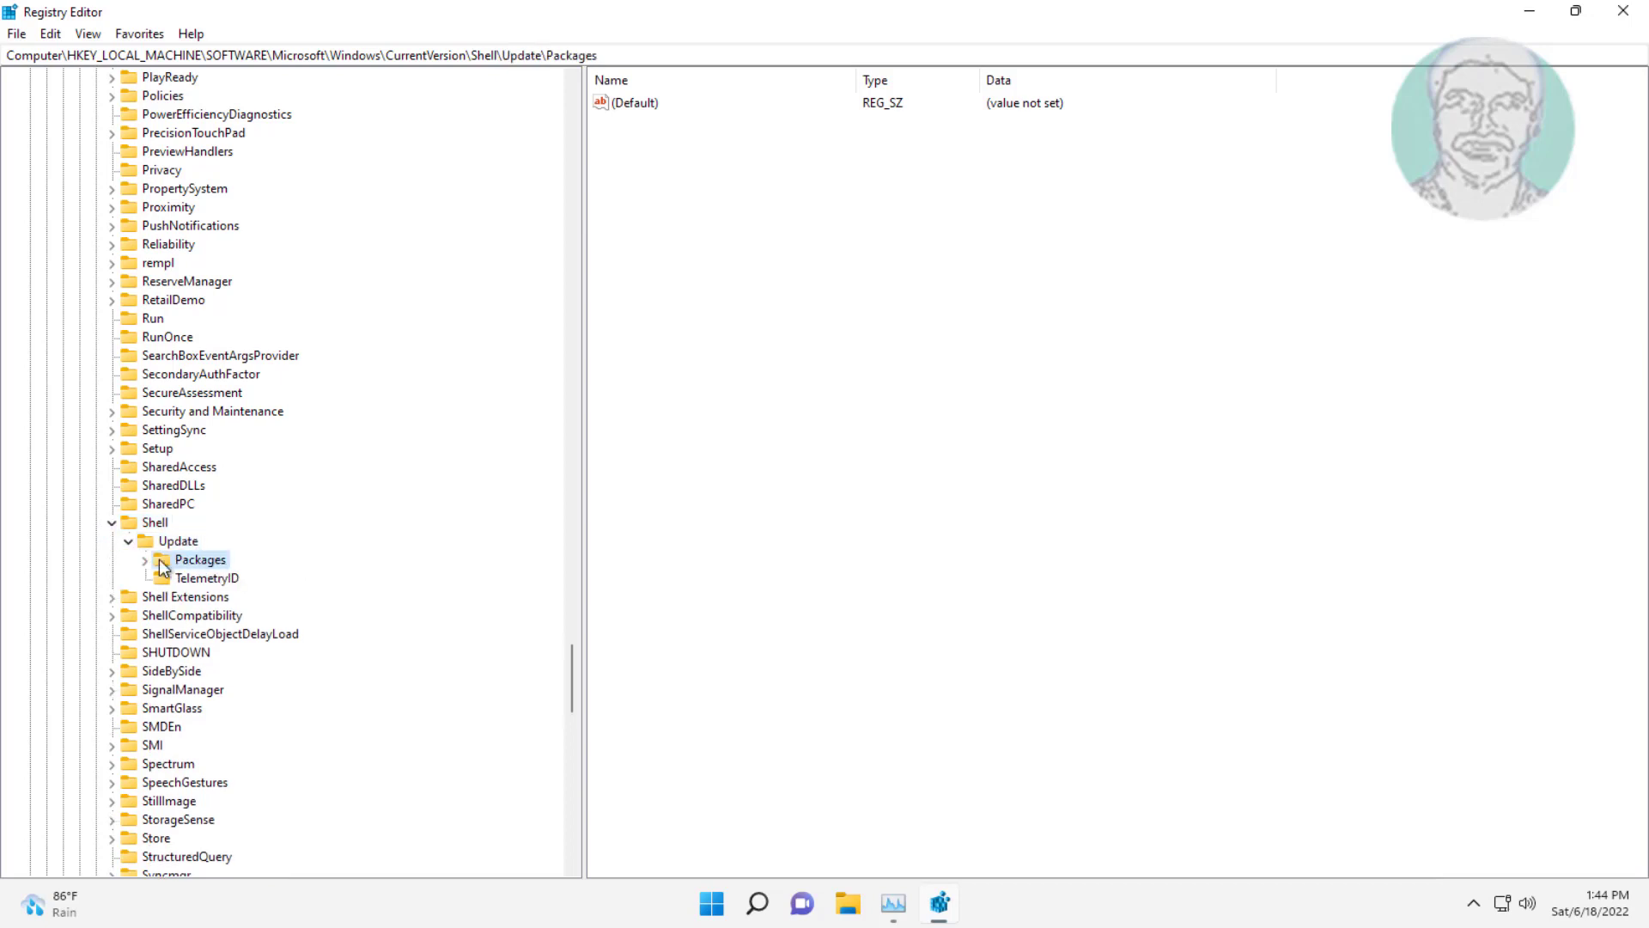
Step: Add a new DWORD (32-bit) value named UndockingDisabled to the Packages key
right_click(663, 247)
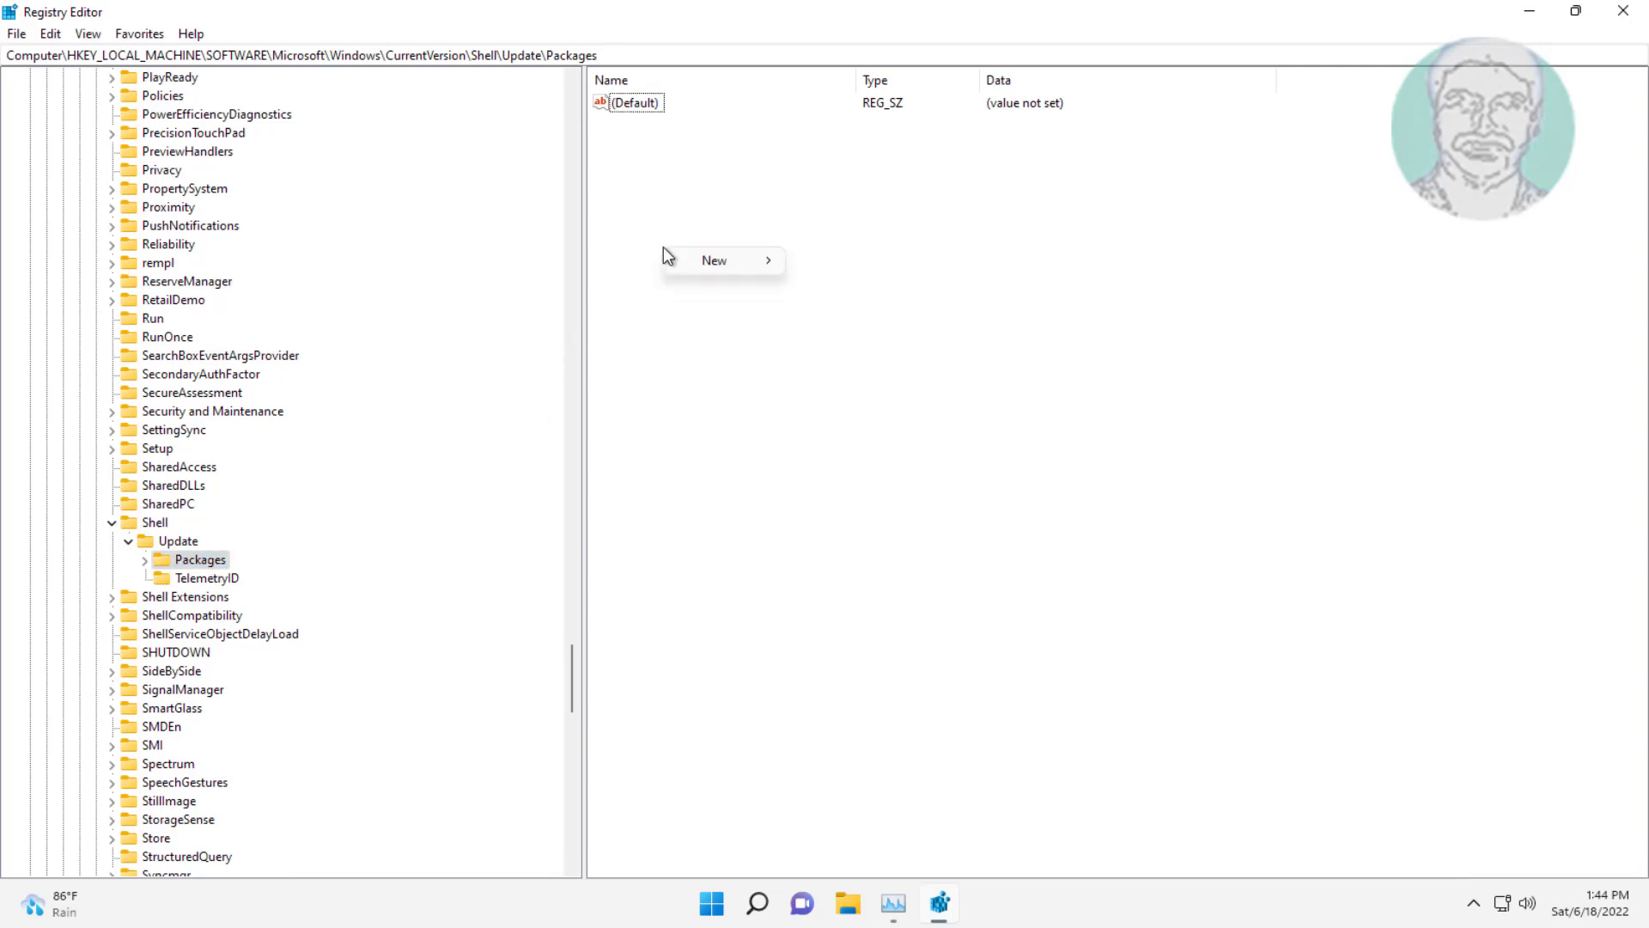
mouse_move(696, 256)
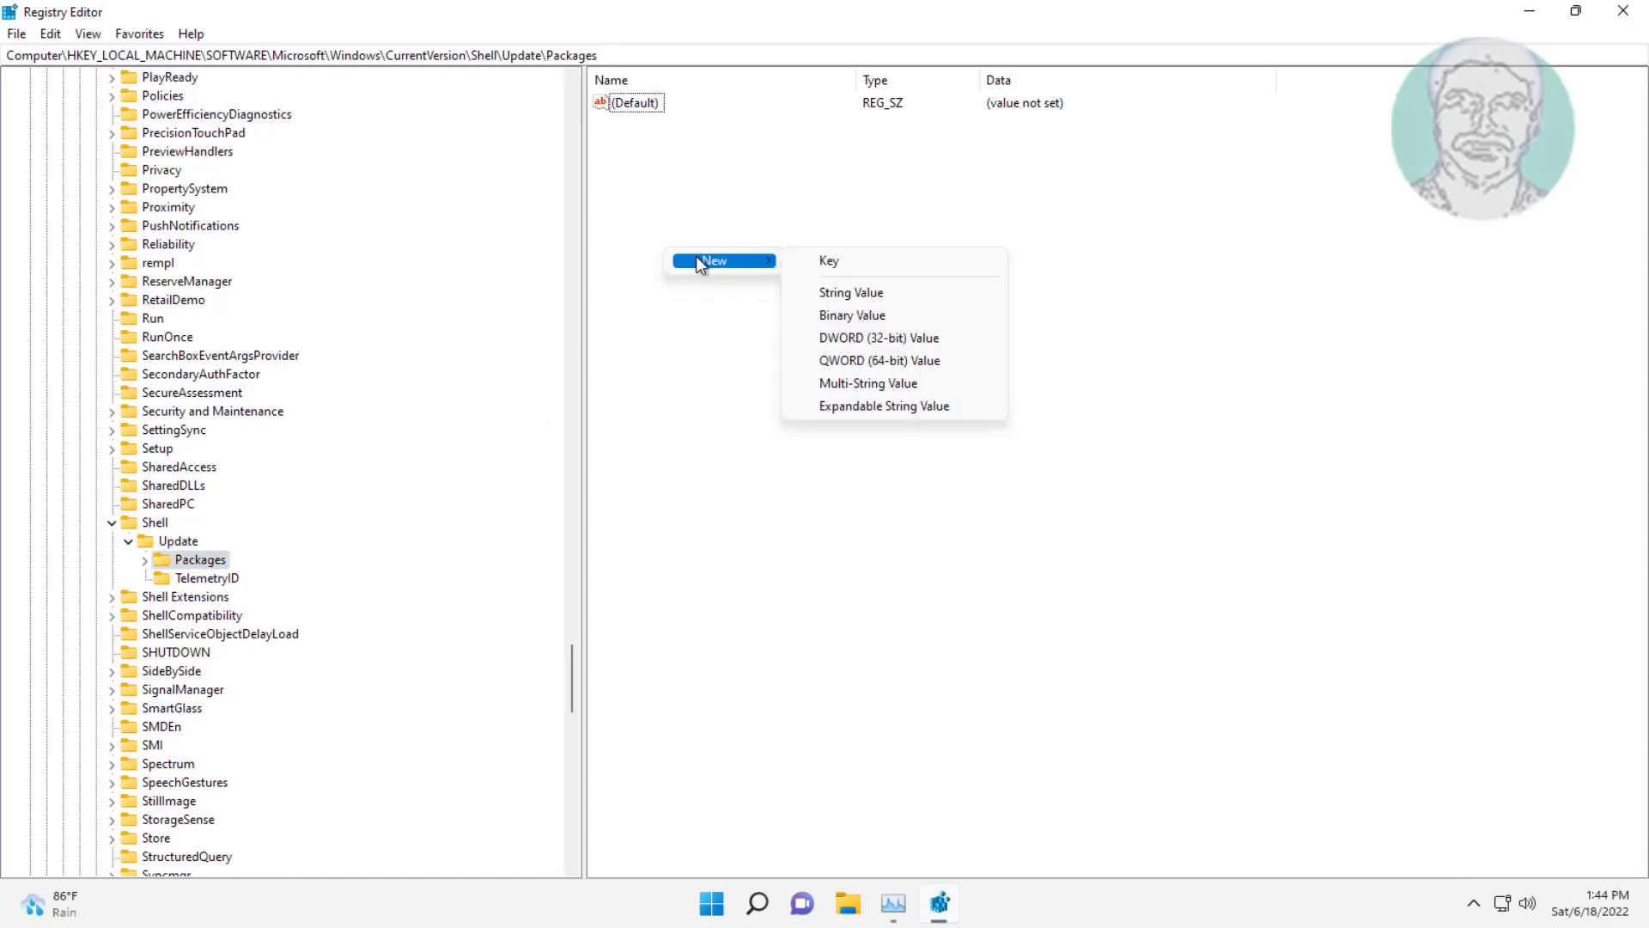
left_click(885, 337)
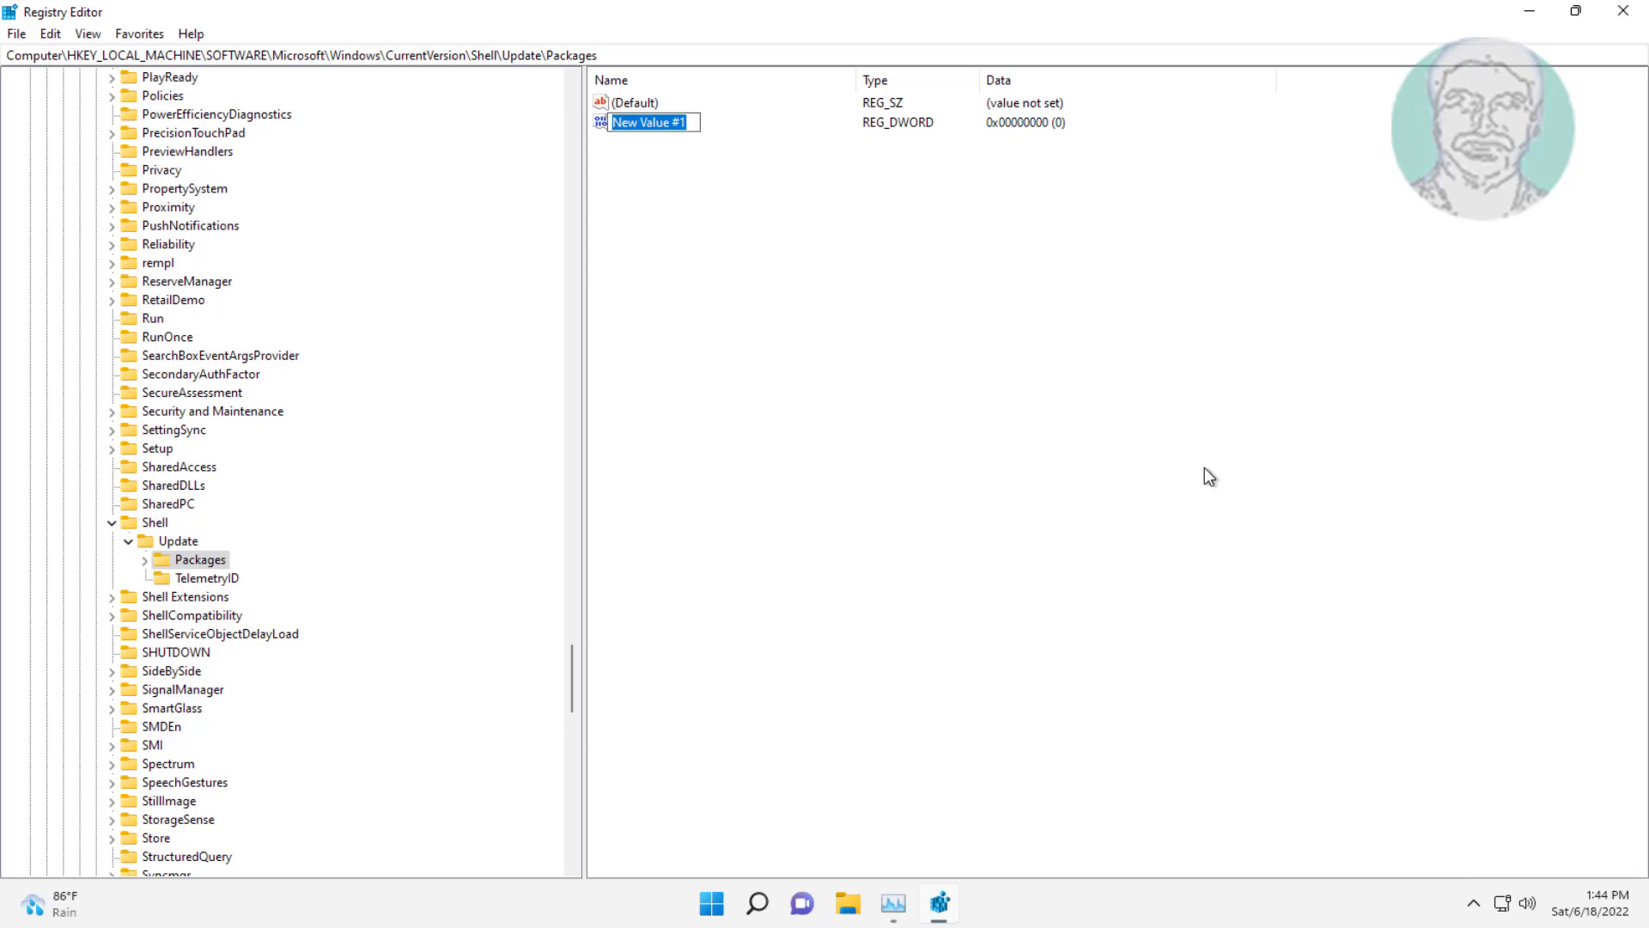
type("Undo")
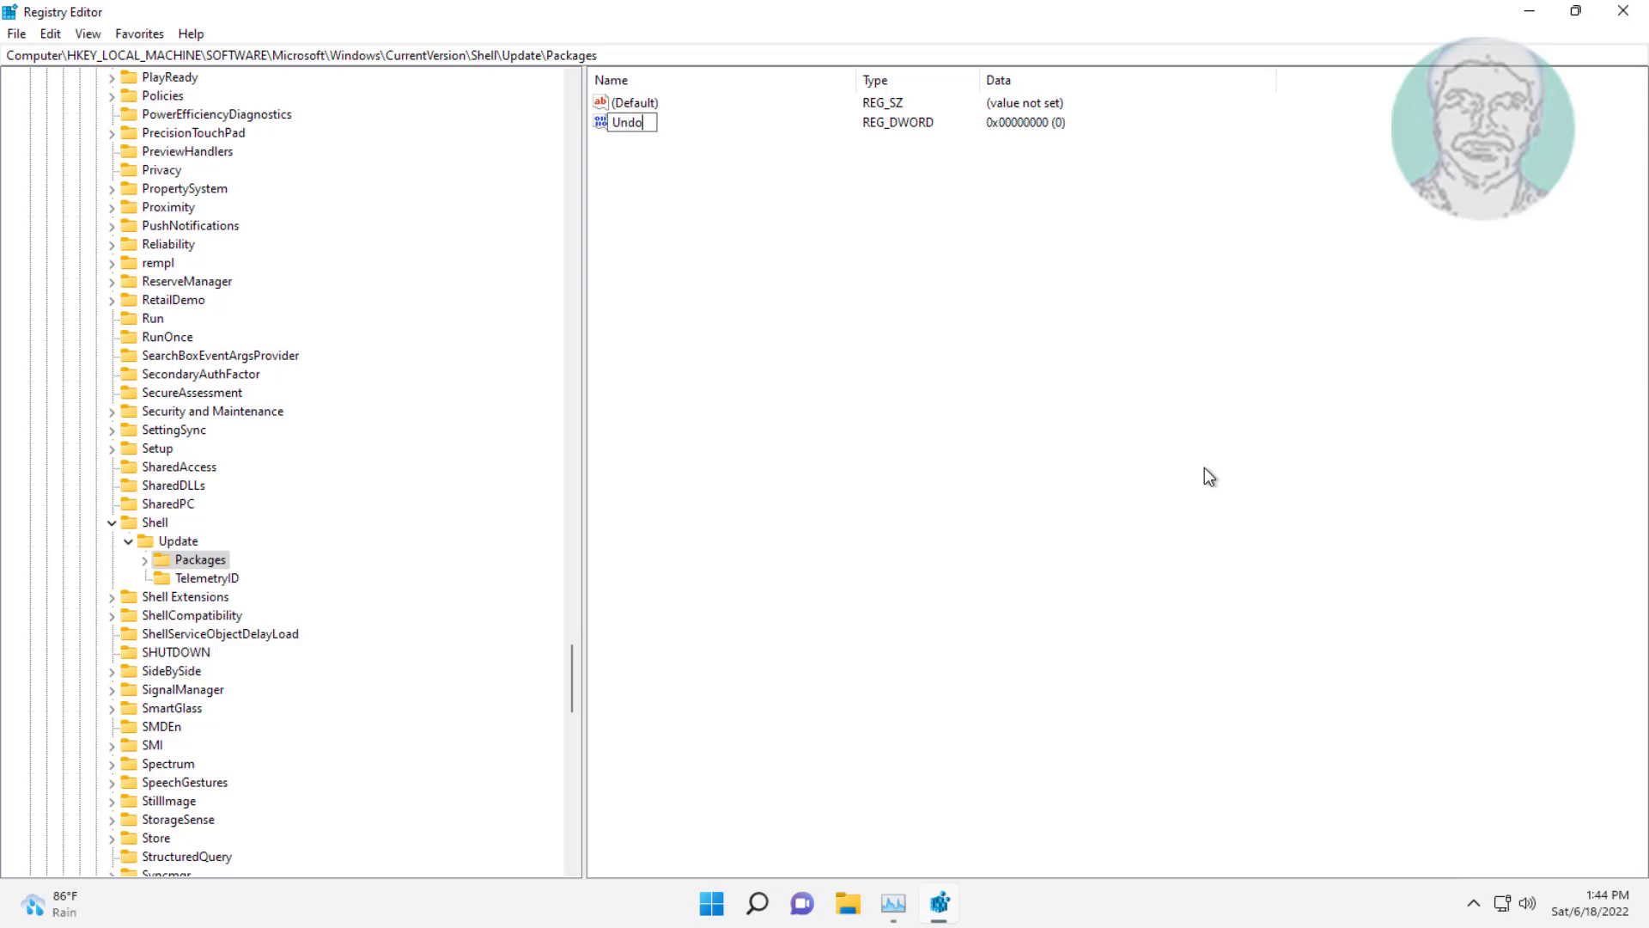
type("ckingDisabled")
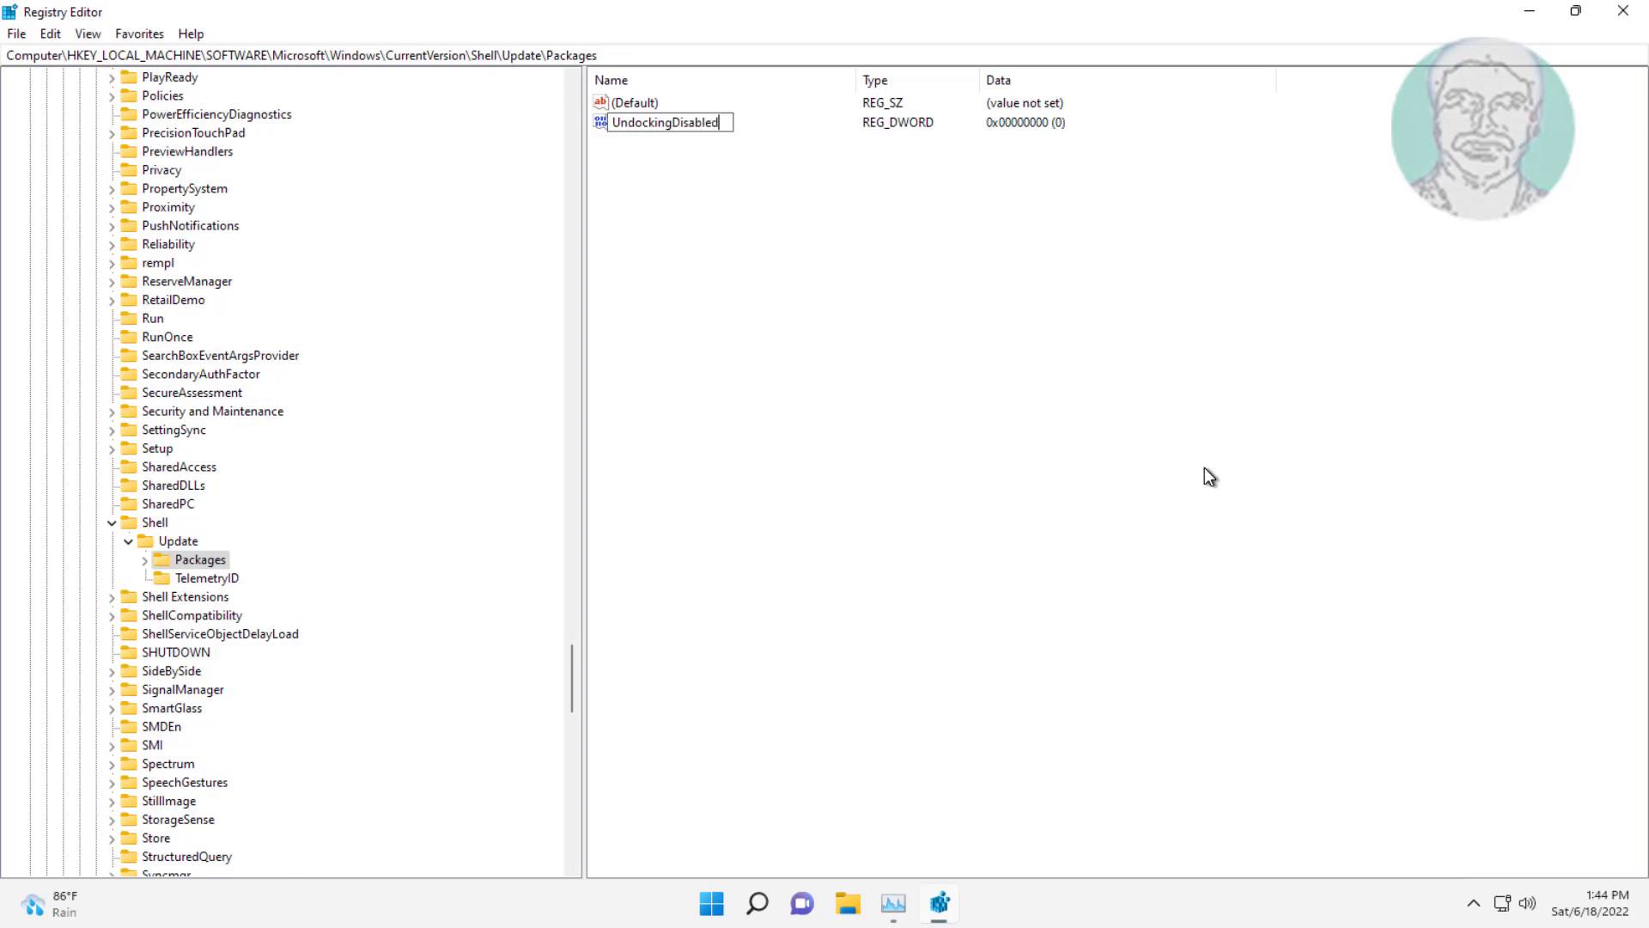
key("Return")
Step: Change UndockingDisabled's value data to 1 and close Registry Editor
double_click(694, 126)
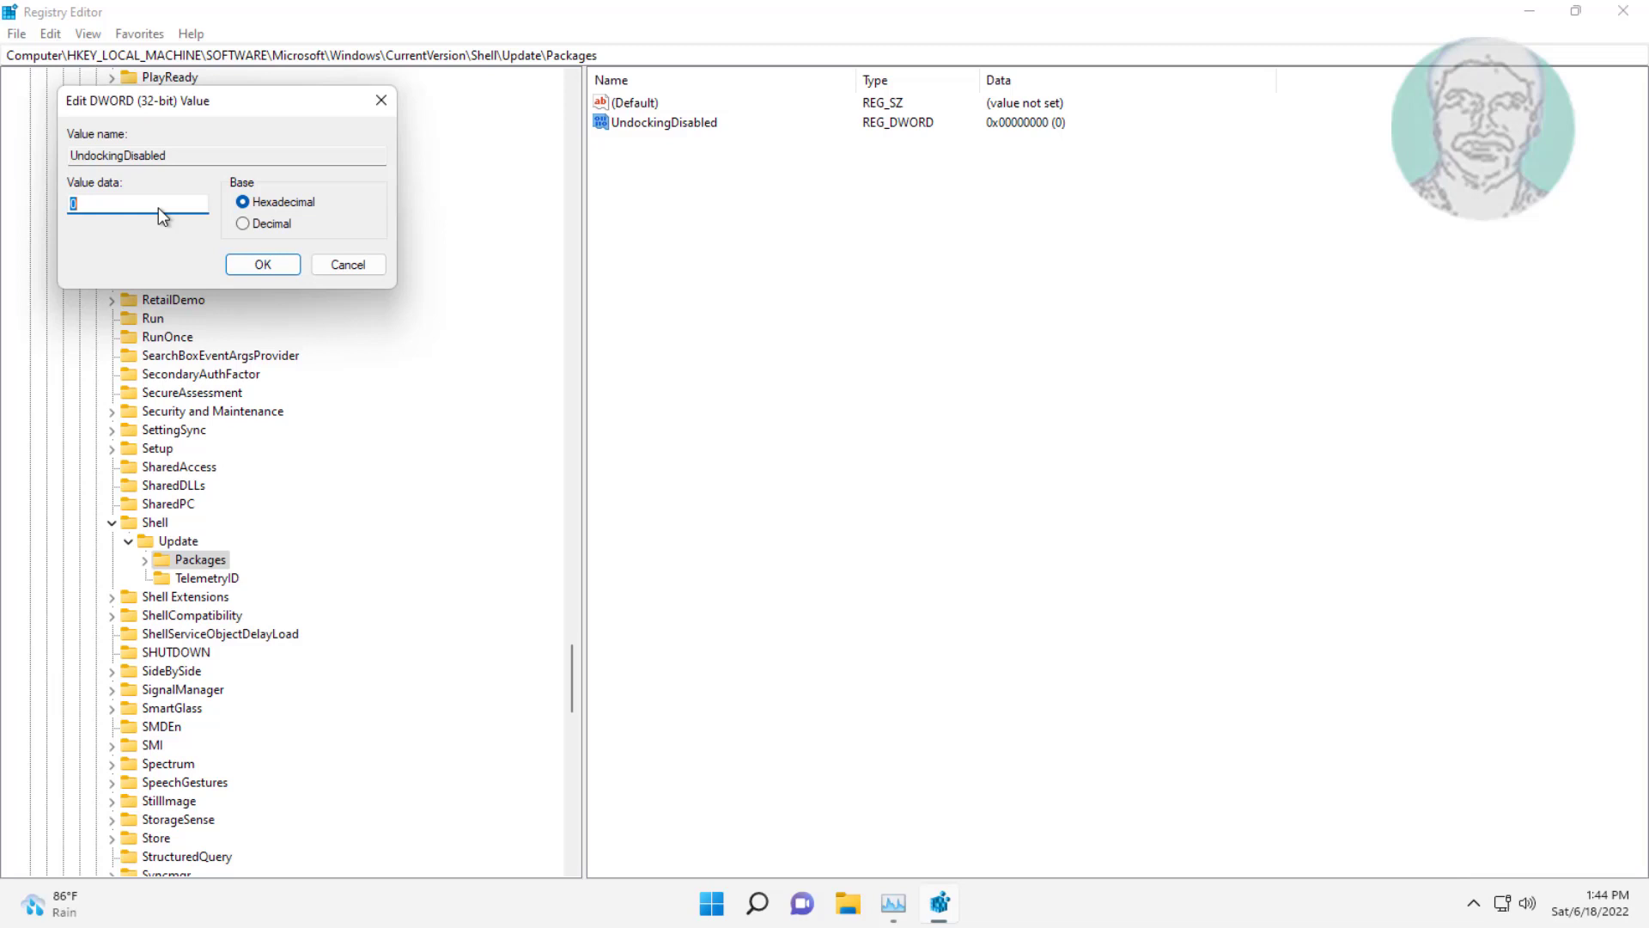
type("1")
left_click(233, 265)
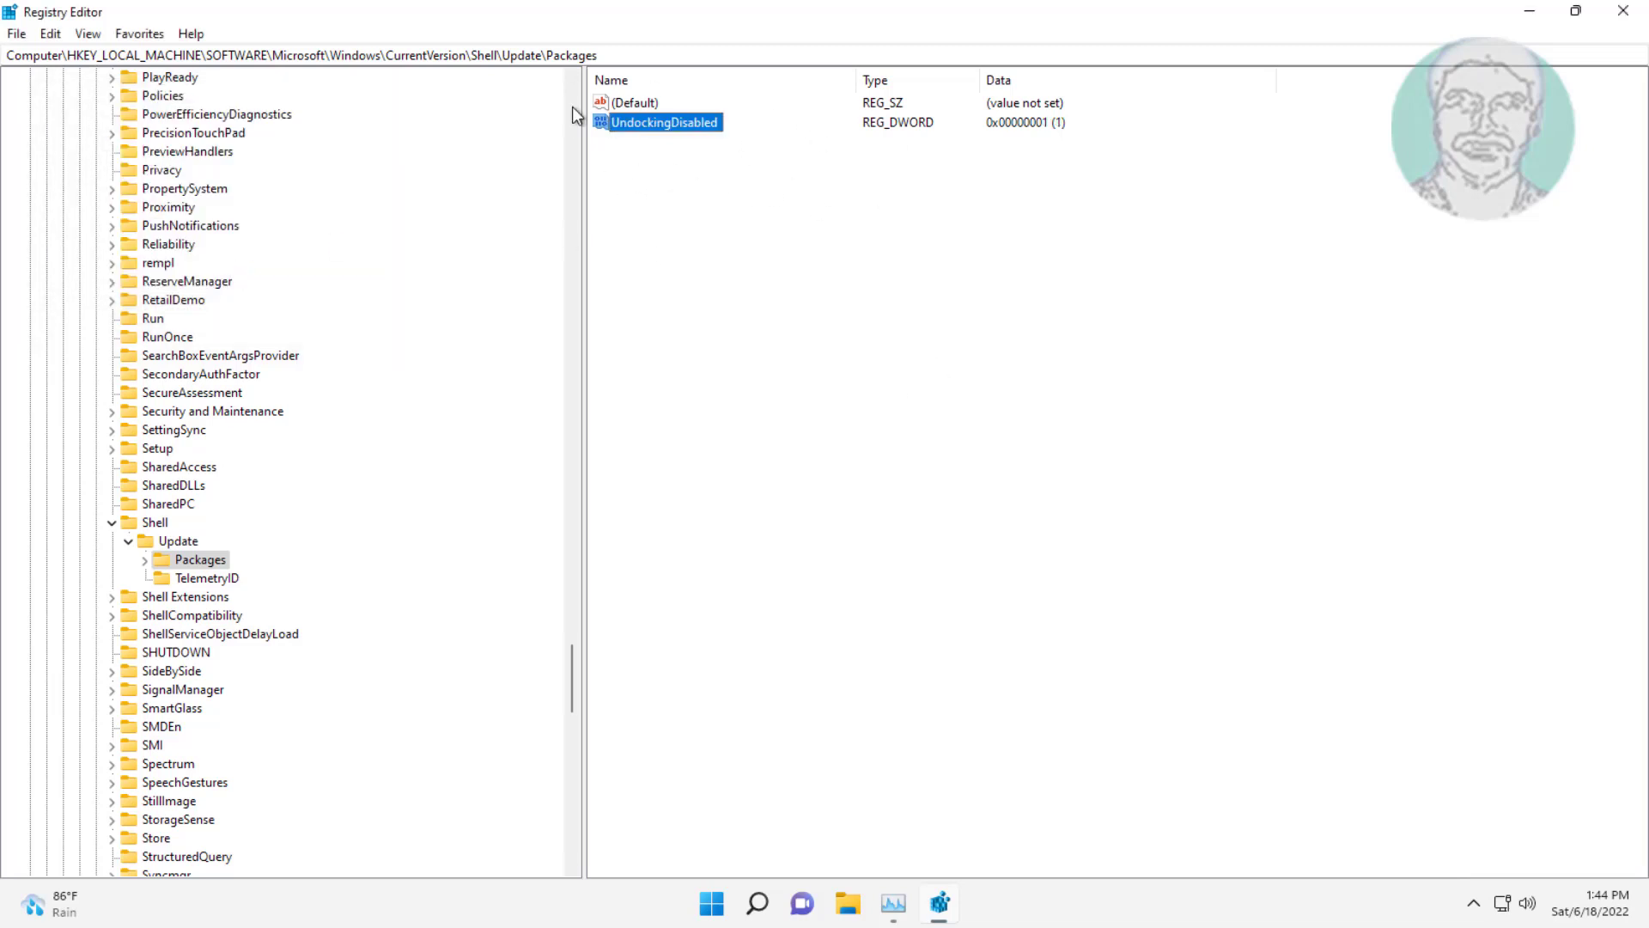
left_click(1622, 10)
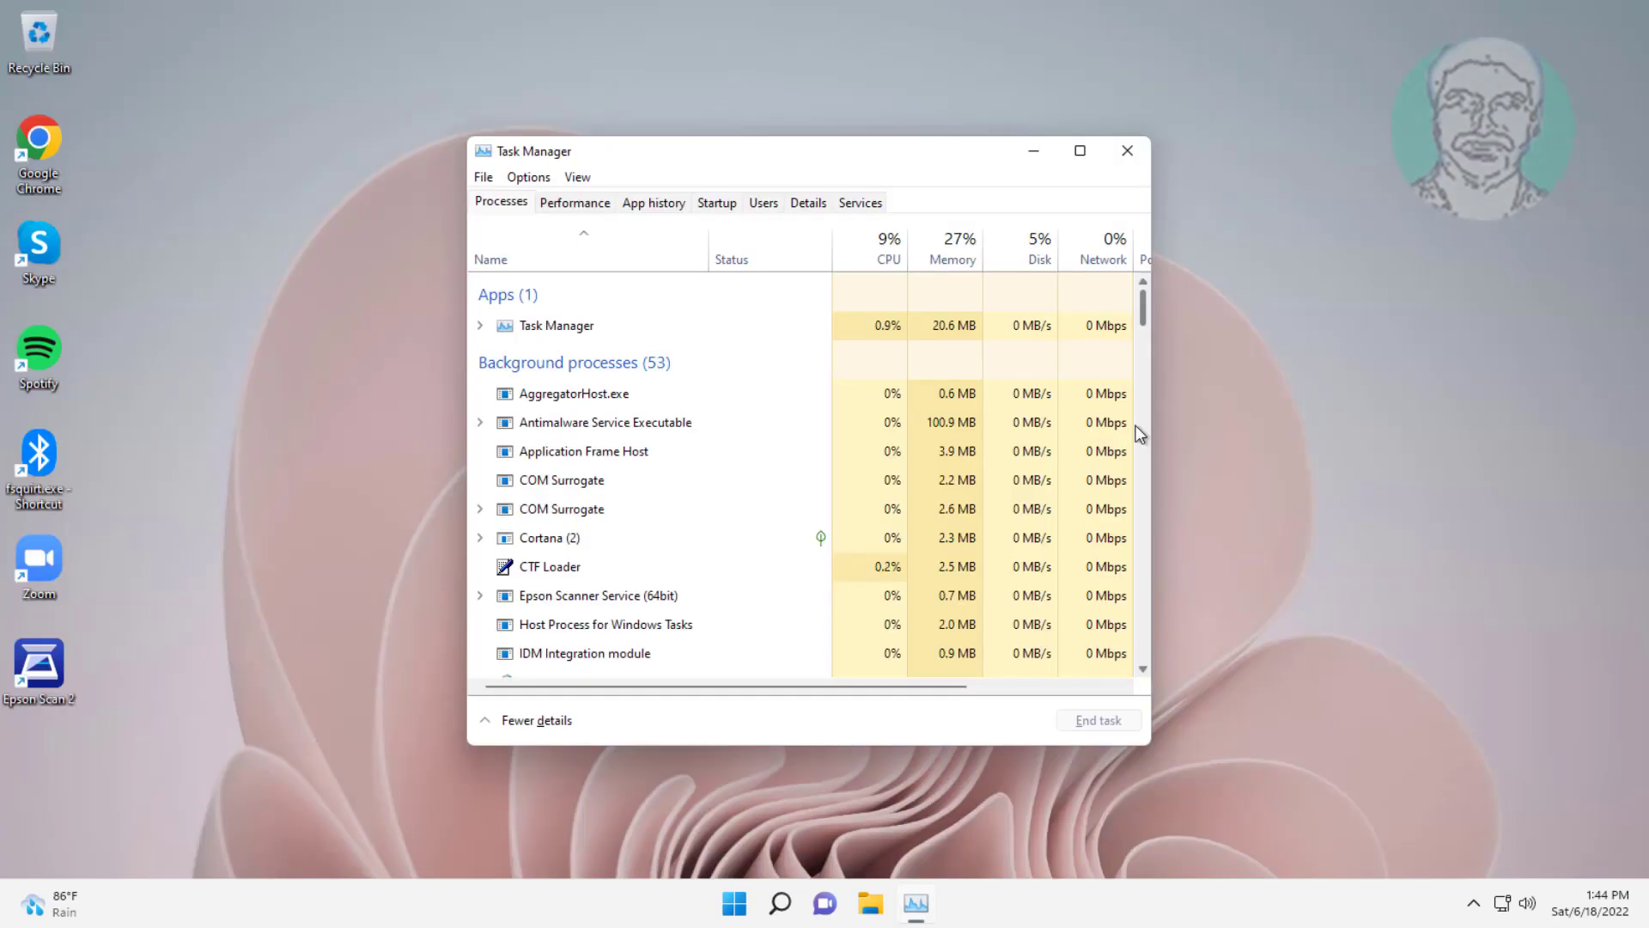
Step: Run ms-settings: from Task Manager's new-task dialog to open Settings
left_click(481, 178)
left_click(497, 206)
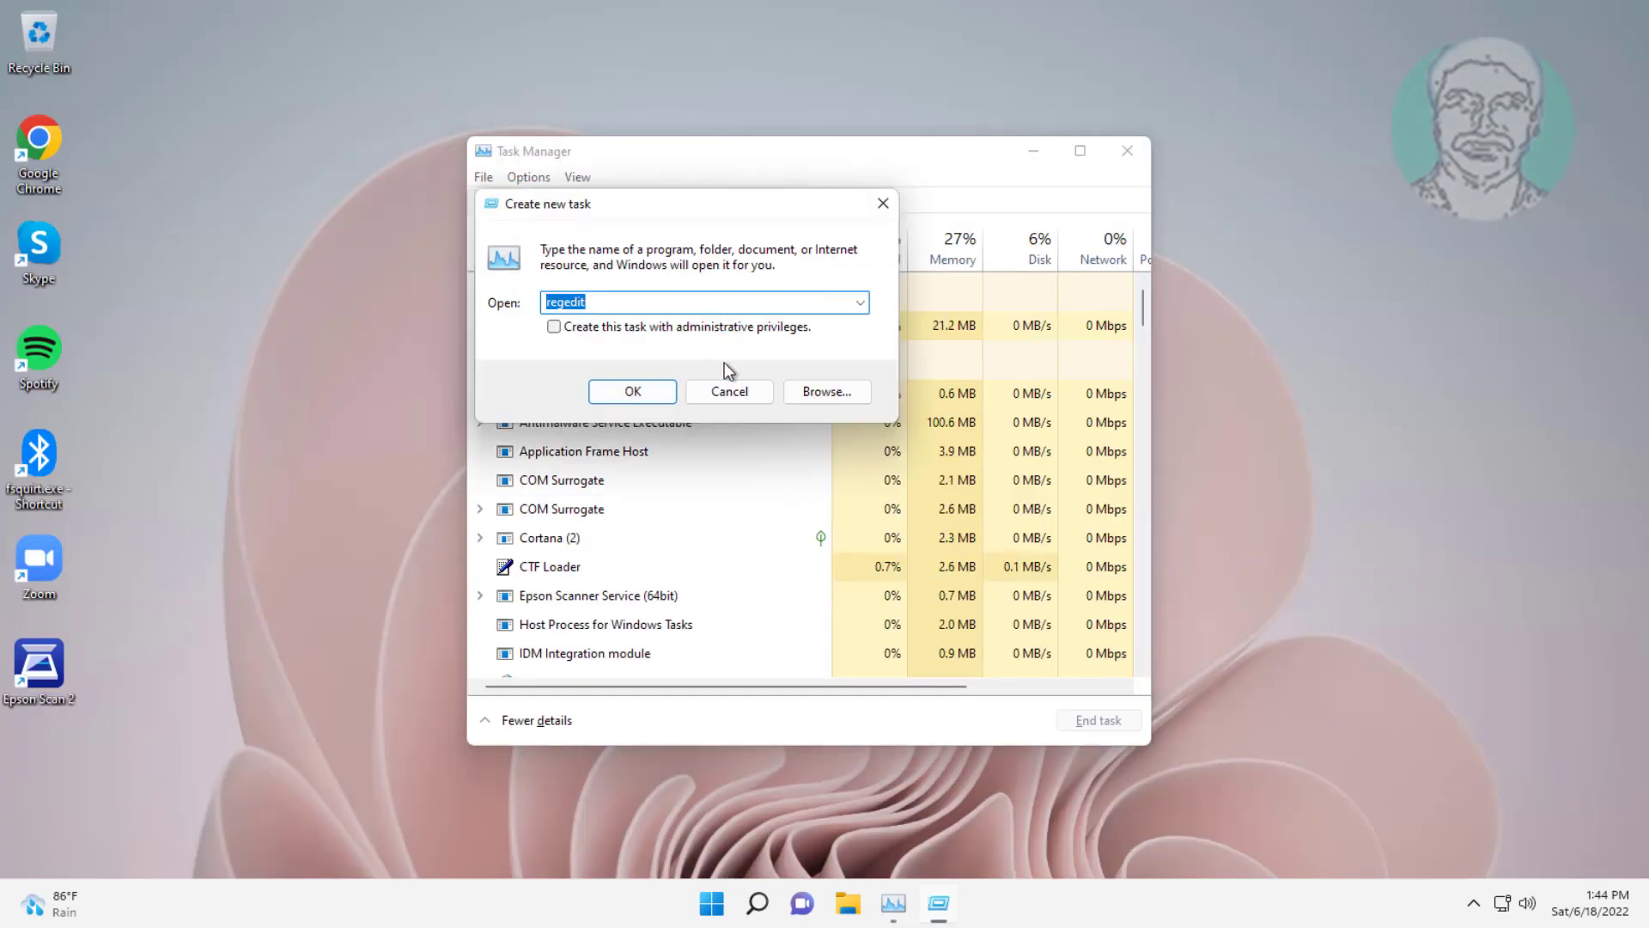
type("ms")
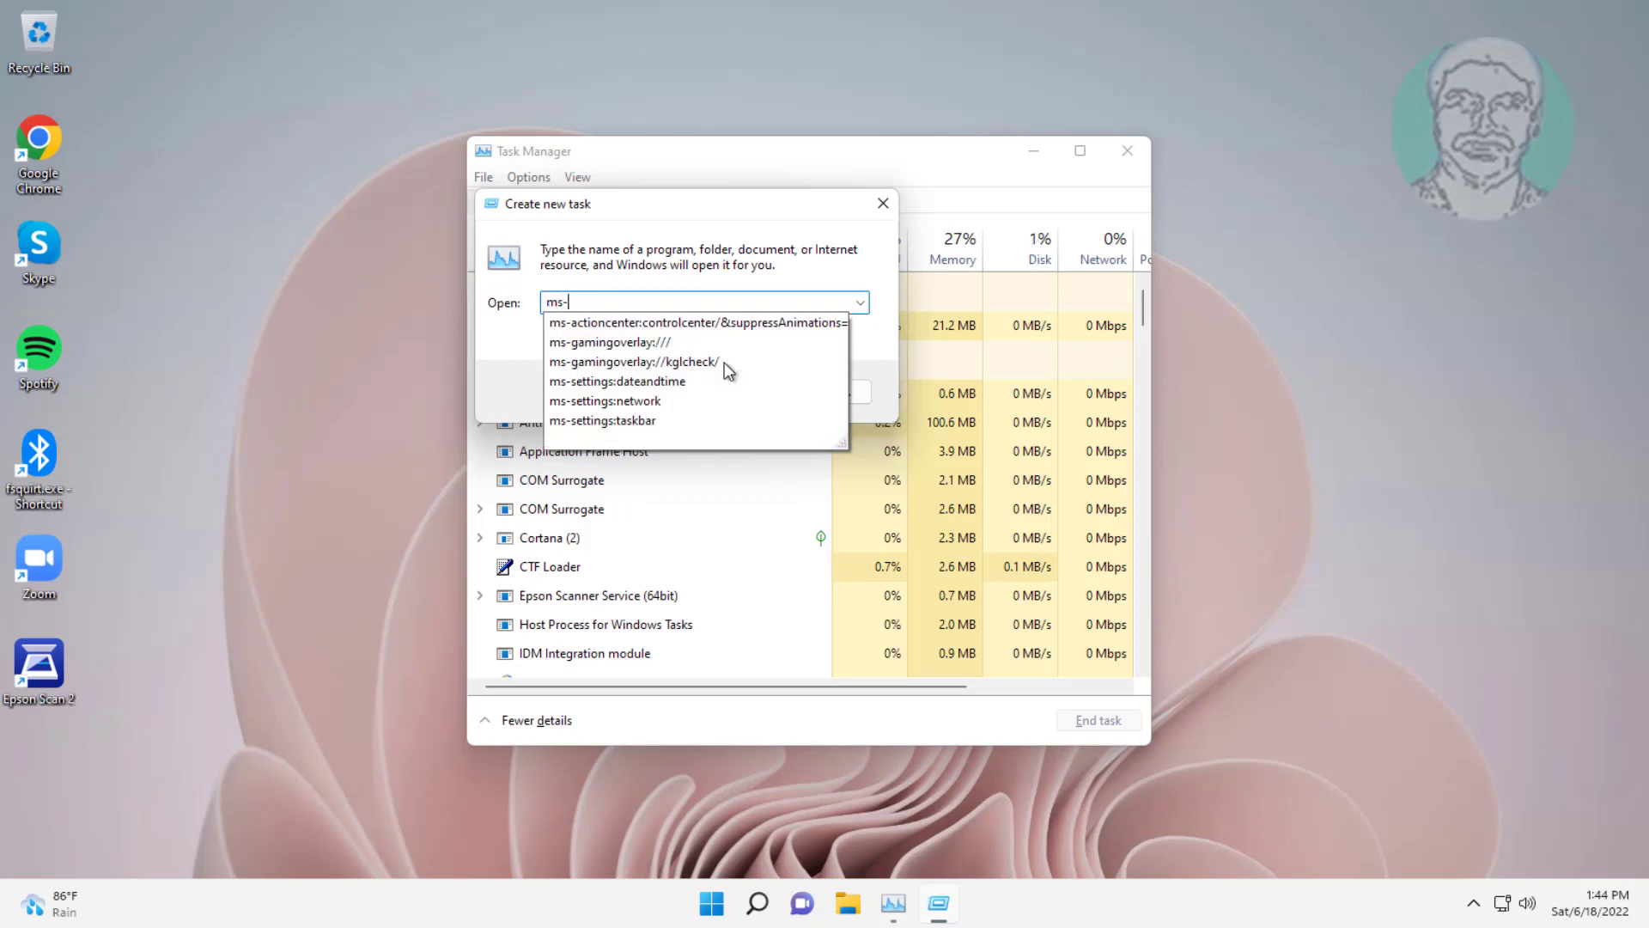
type("-se")
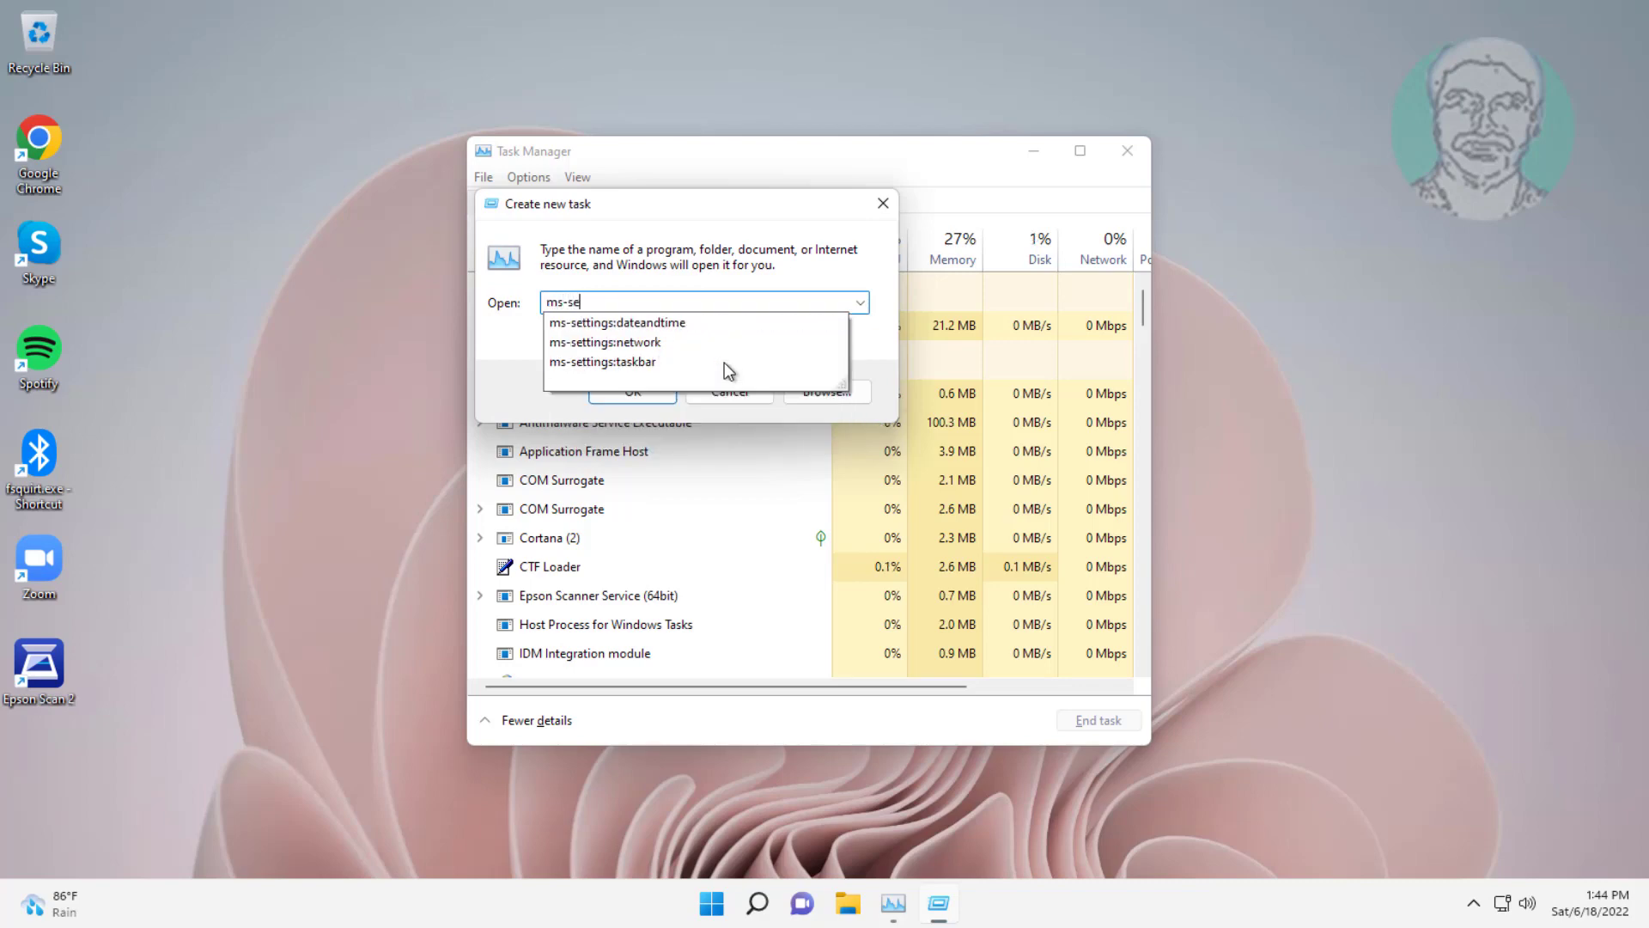
type("ttings:")
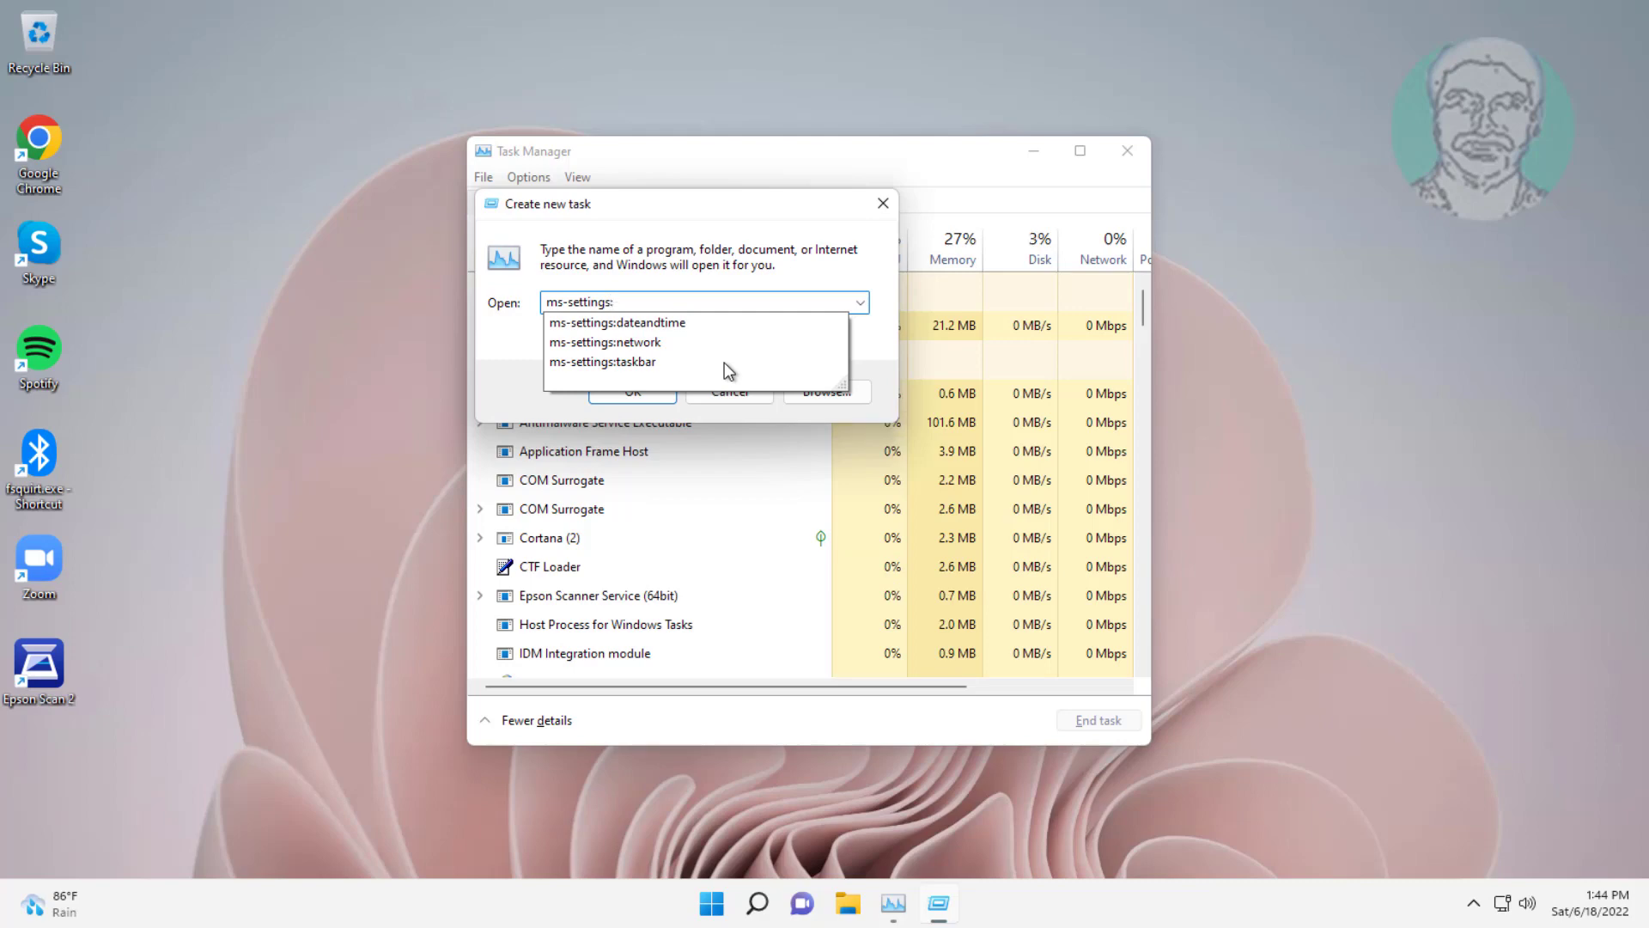
left_click(844, 298)
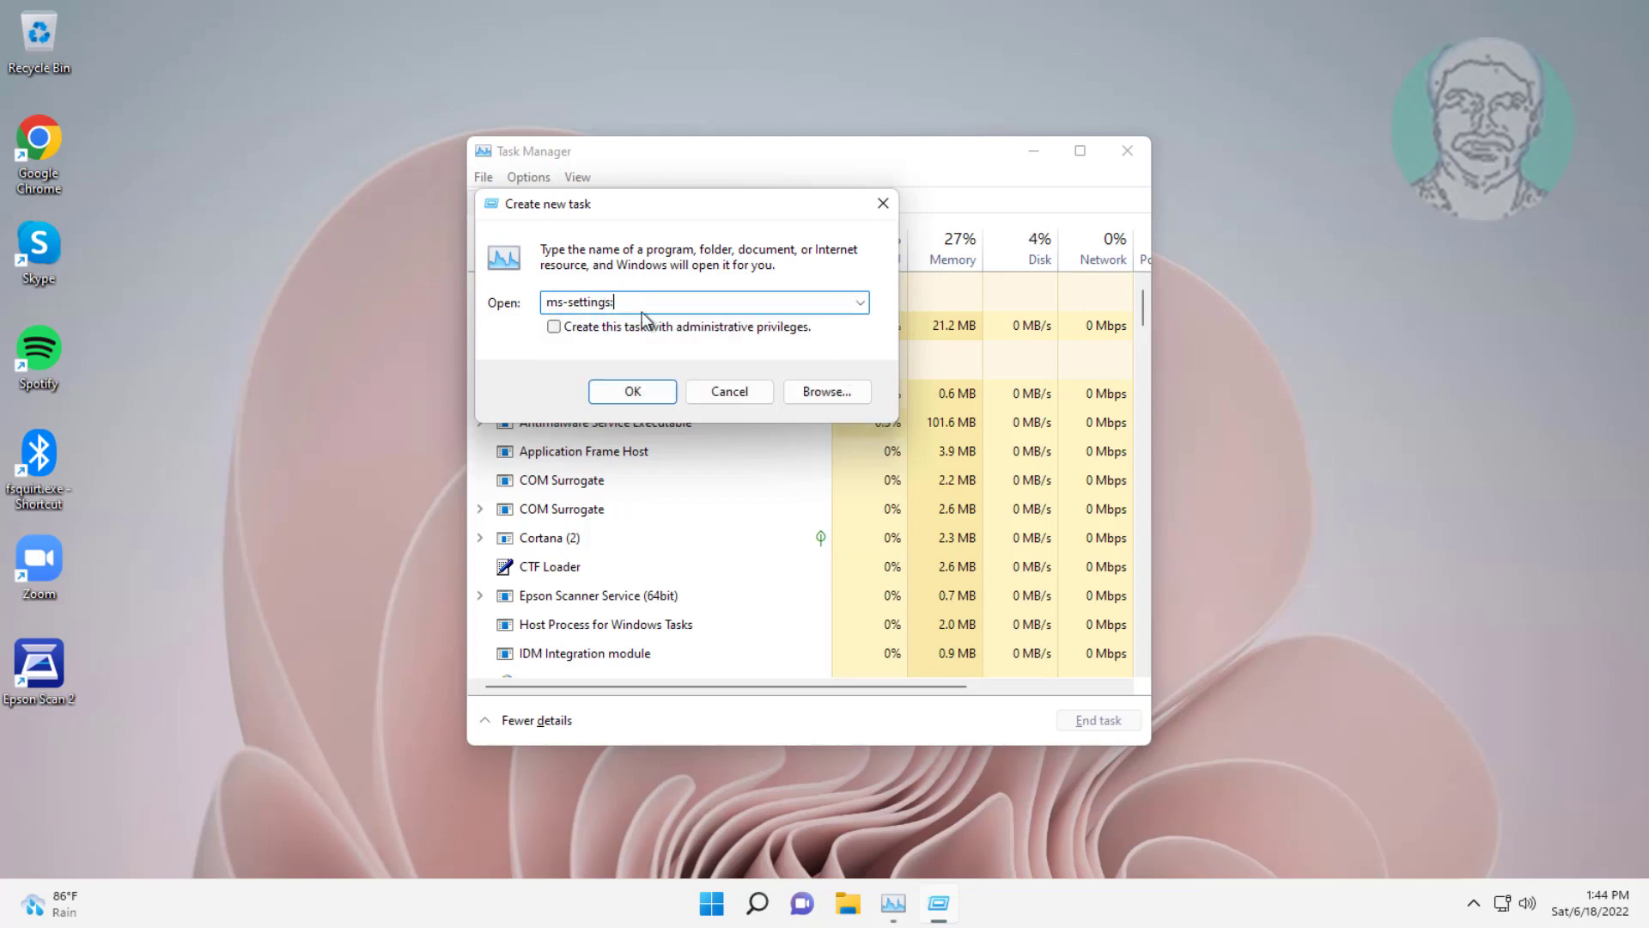
left_click(657, 393)
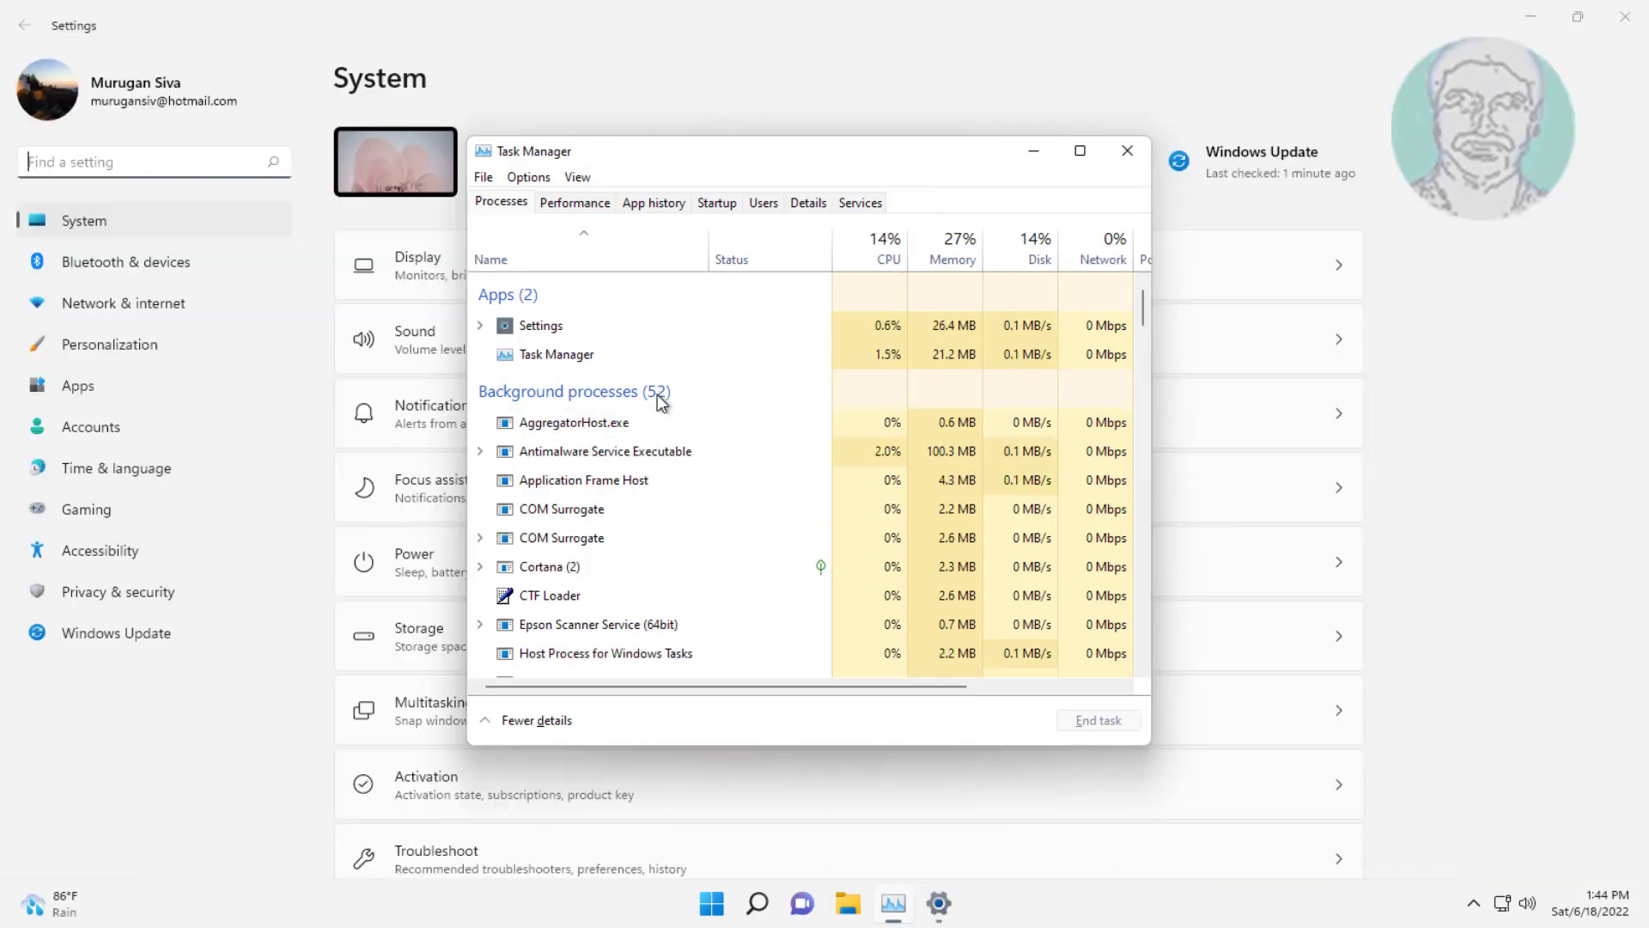
Step: Minimize Task Manager and go to Windows Update > Windows Insider Program in Settings
left_click(1033, 151)
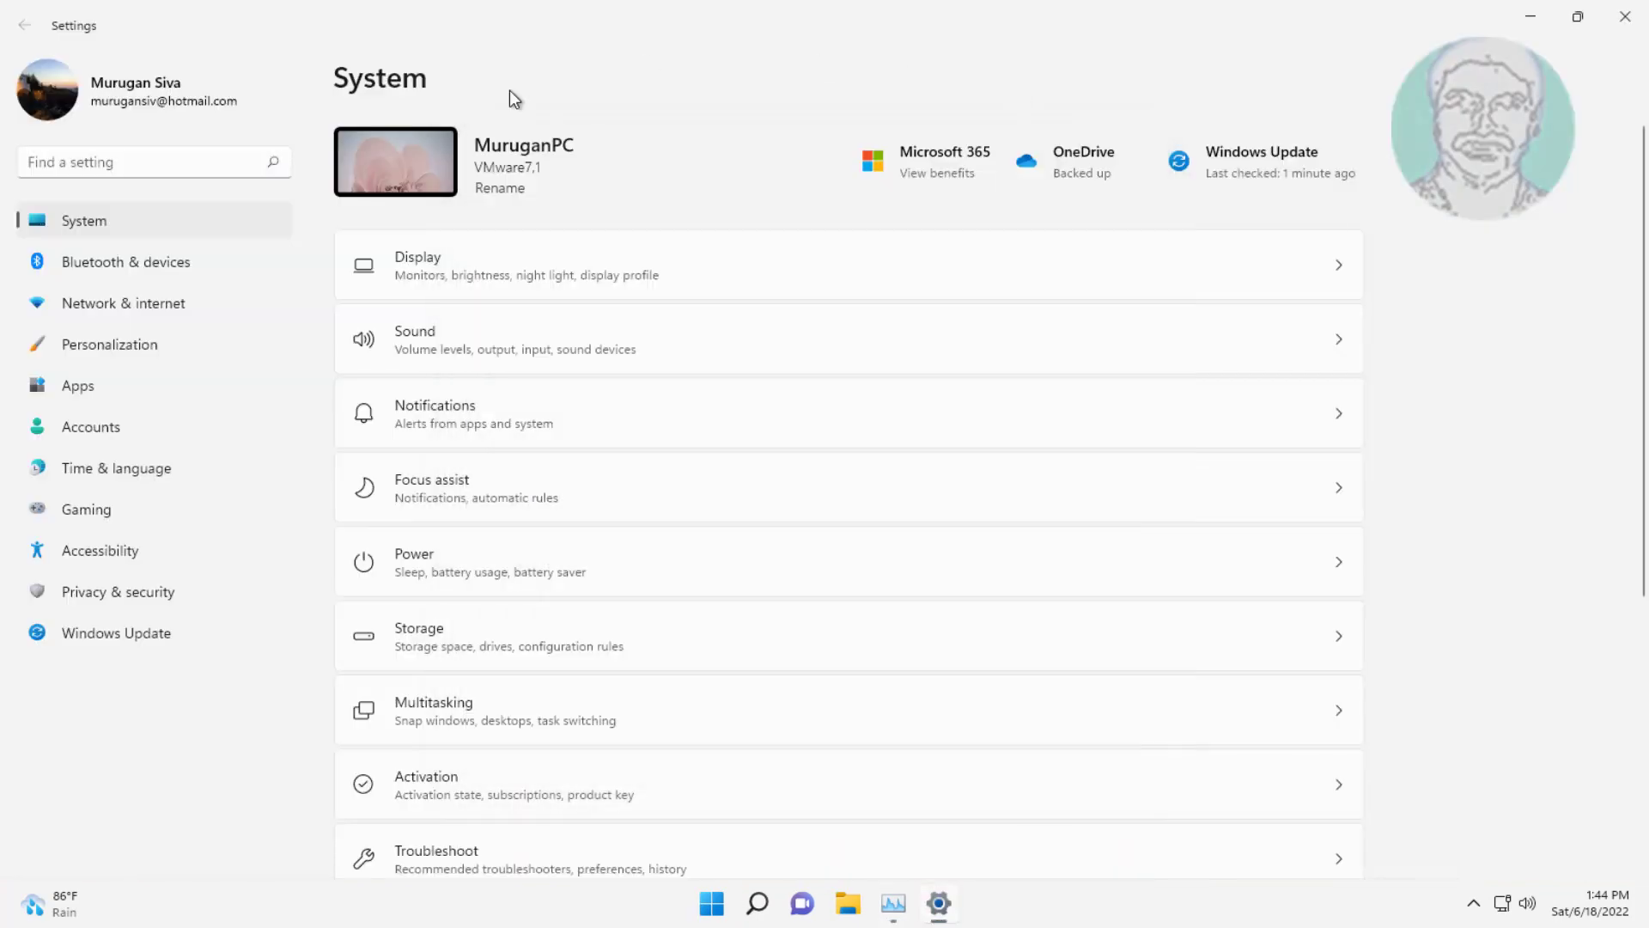
left_click(152, 619)
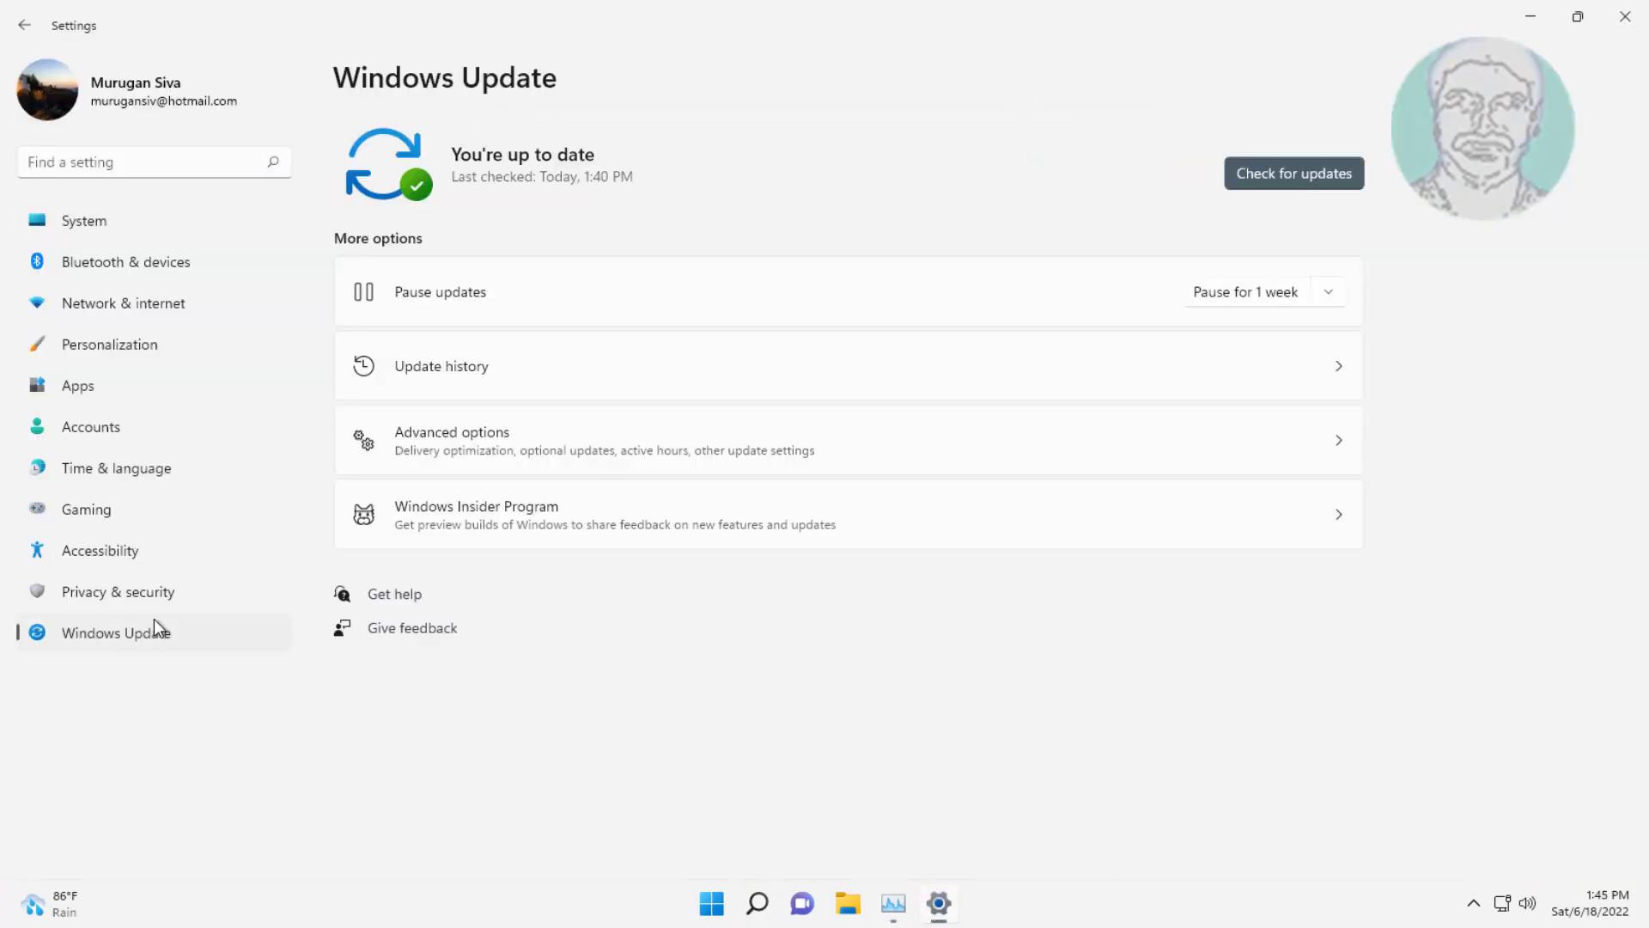
left_click(766, 532)
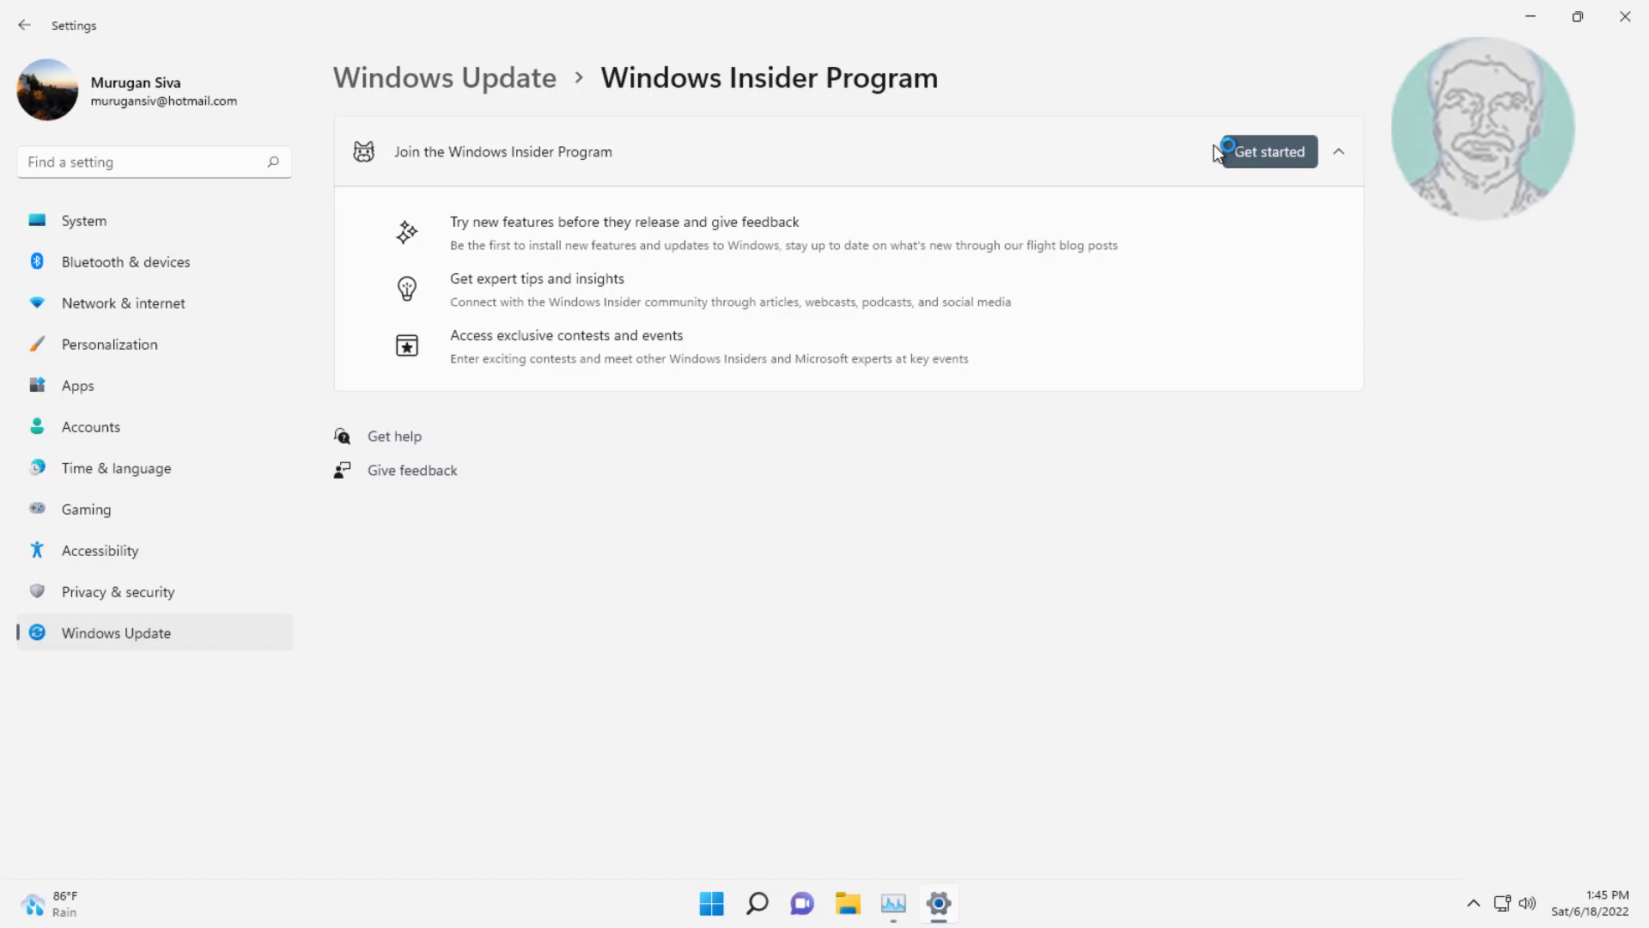
Step: Start Insider enrollment and link the Microsoft account to the program
left_click(1255, 158)
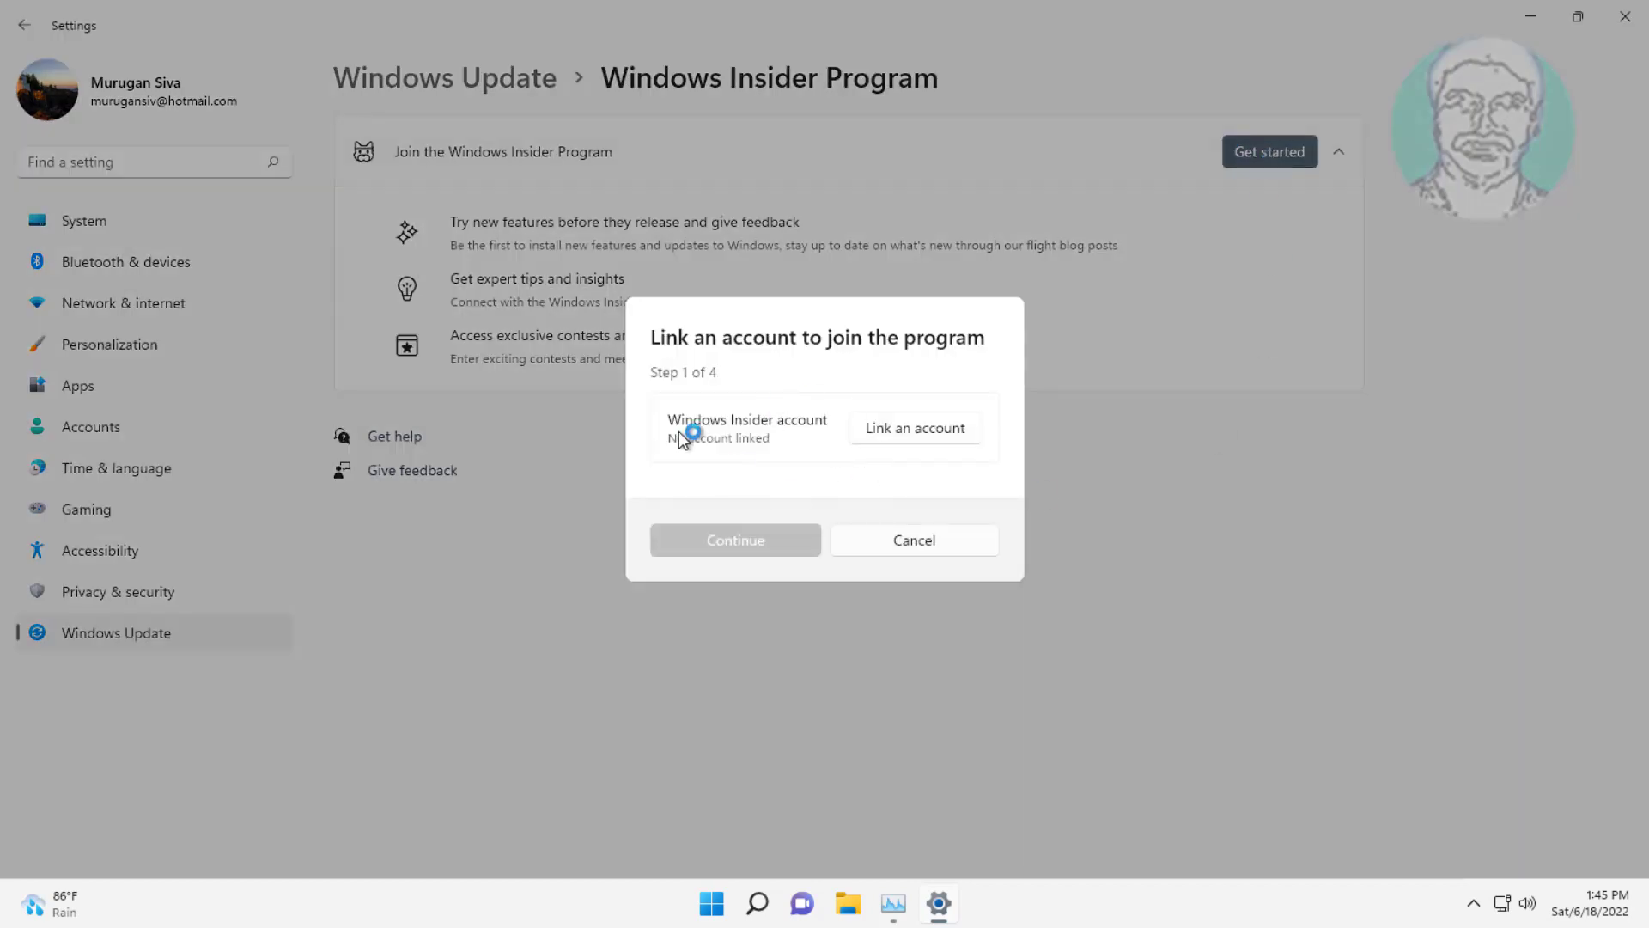
left_click(923, 434)
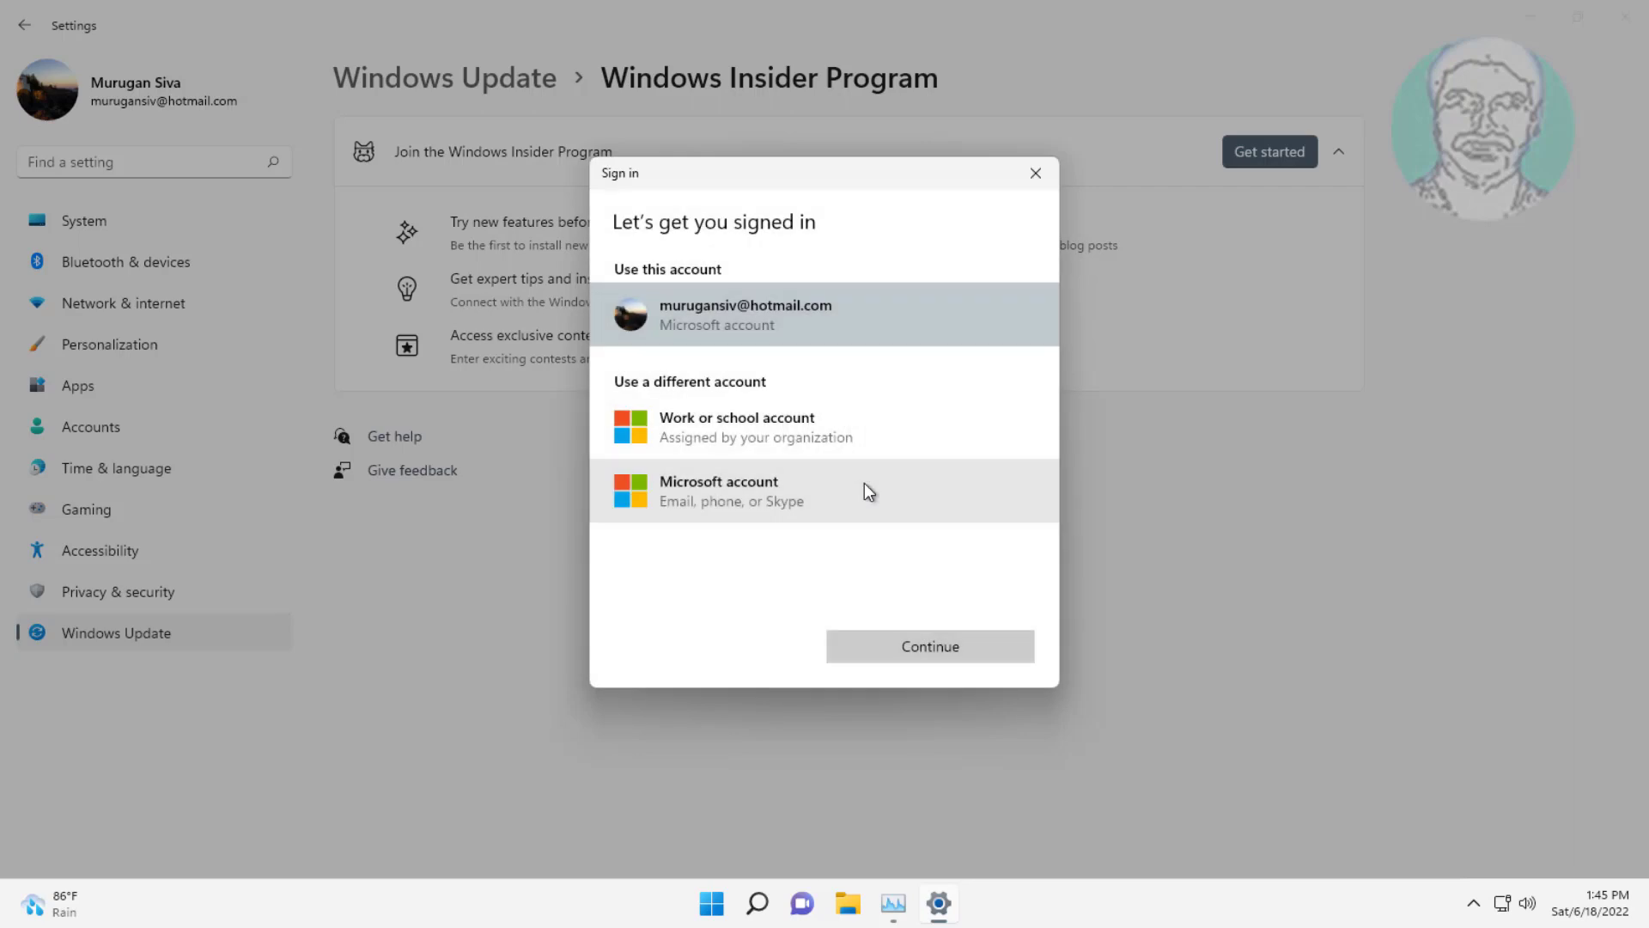
left_click(921, 649)
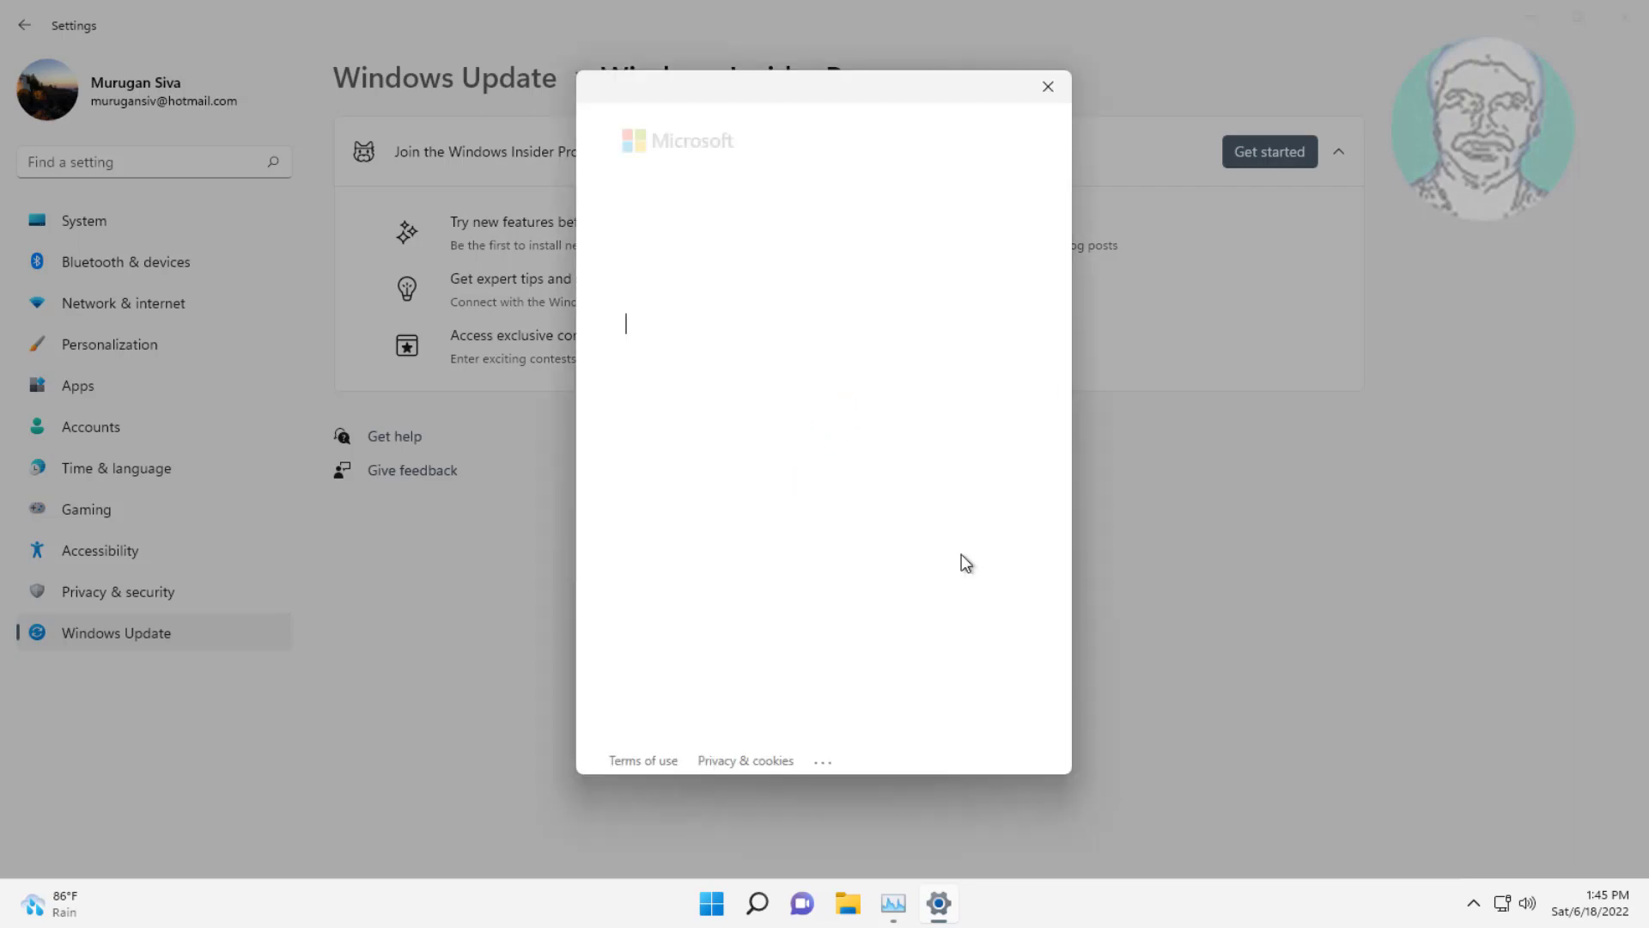
left_click(982, 434)
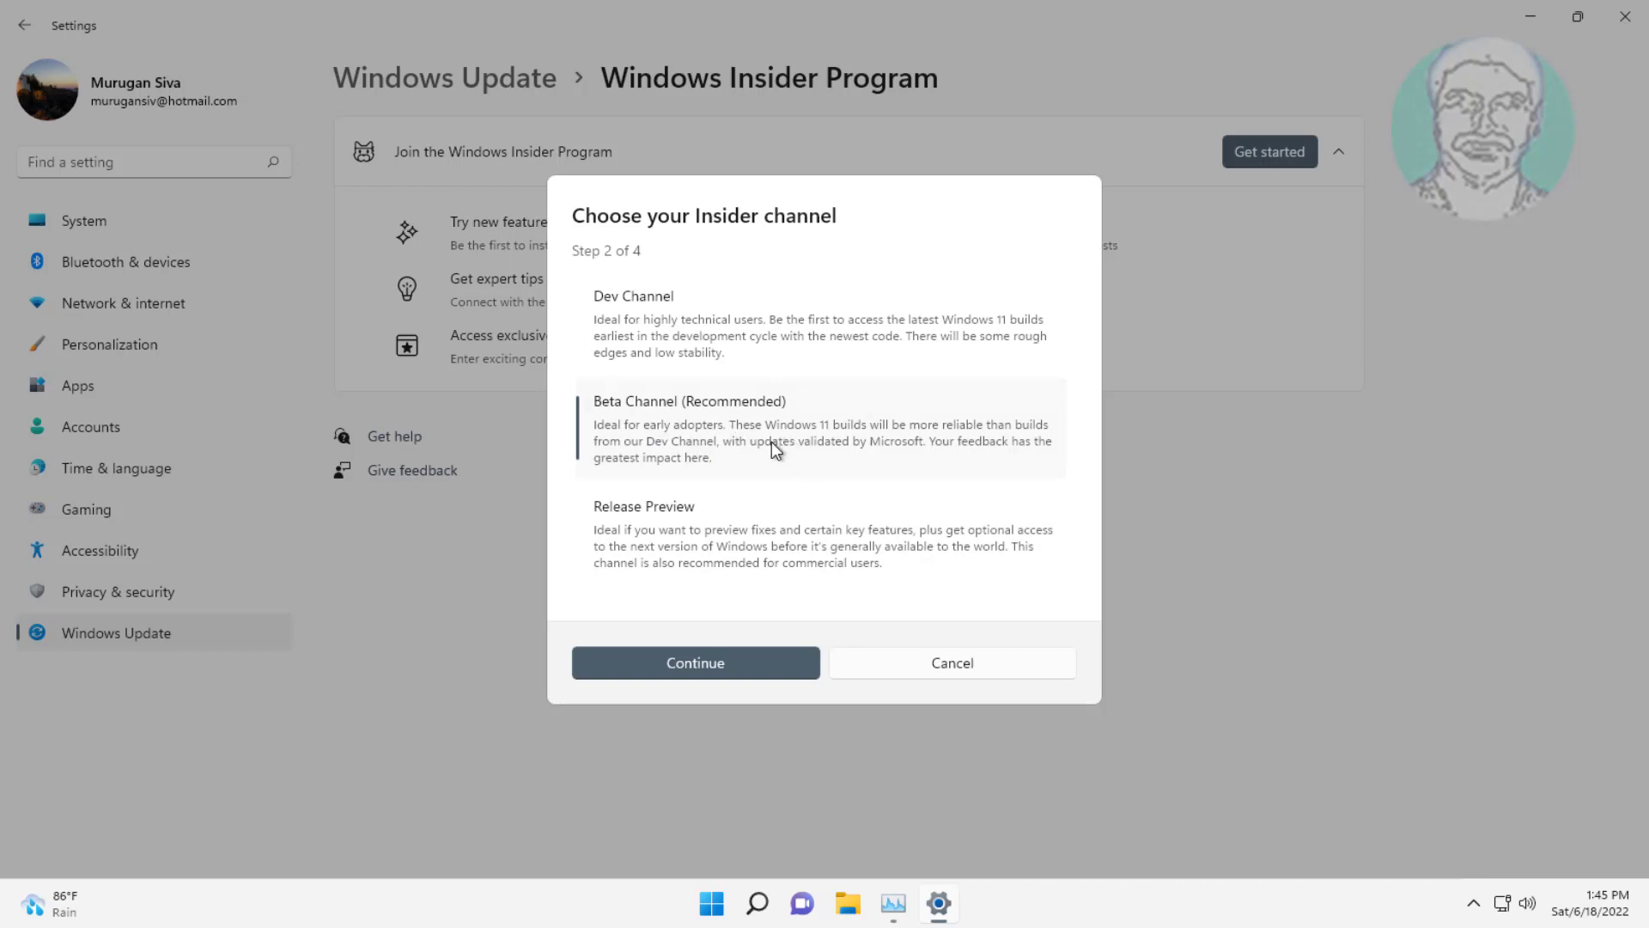
Step: Choose the Beta Channel, accept the agreements, and restart the computer
left_click(720, 661)
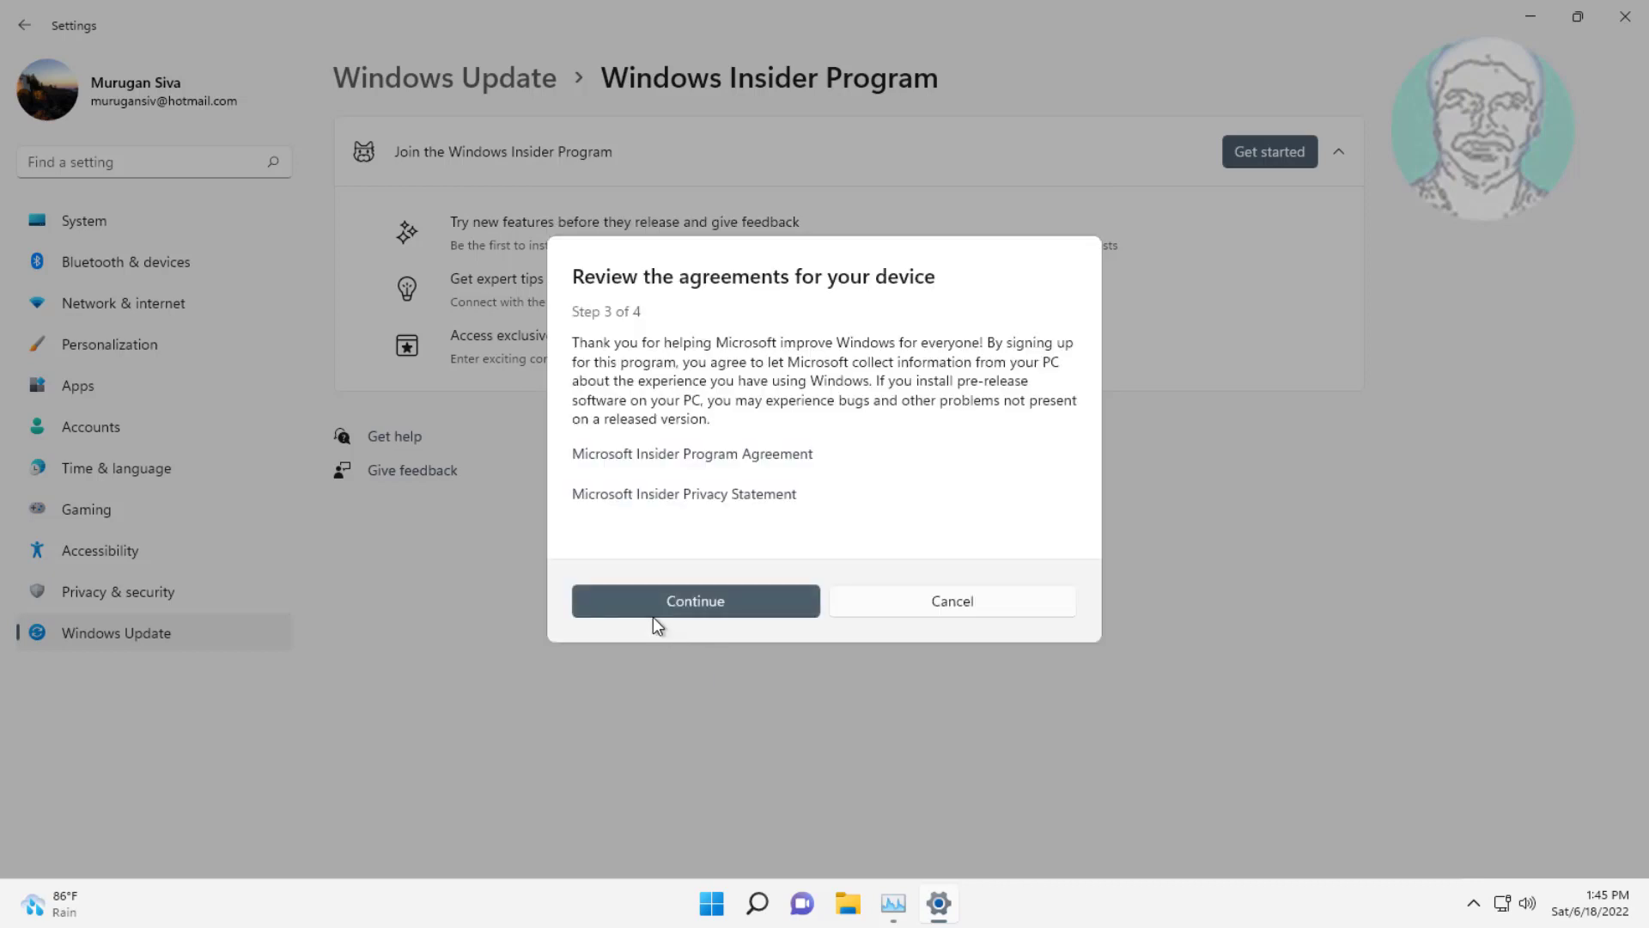
left_click(755, 612)
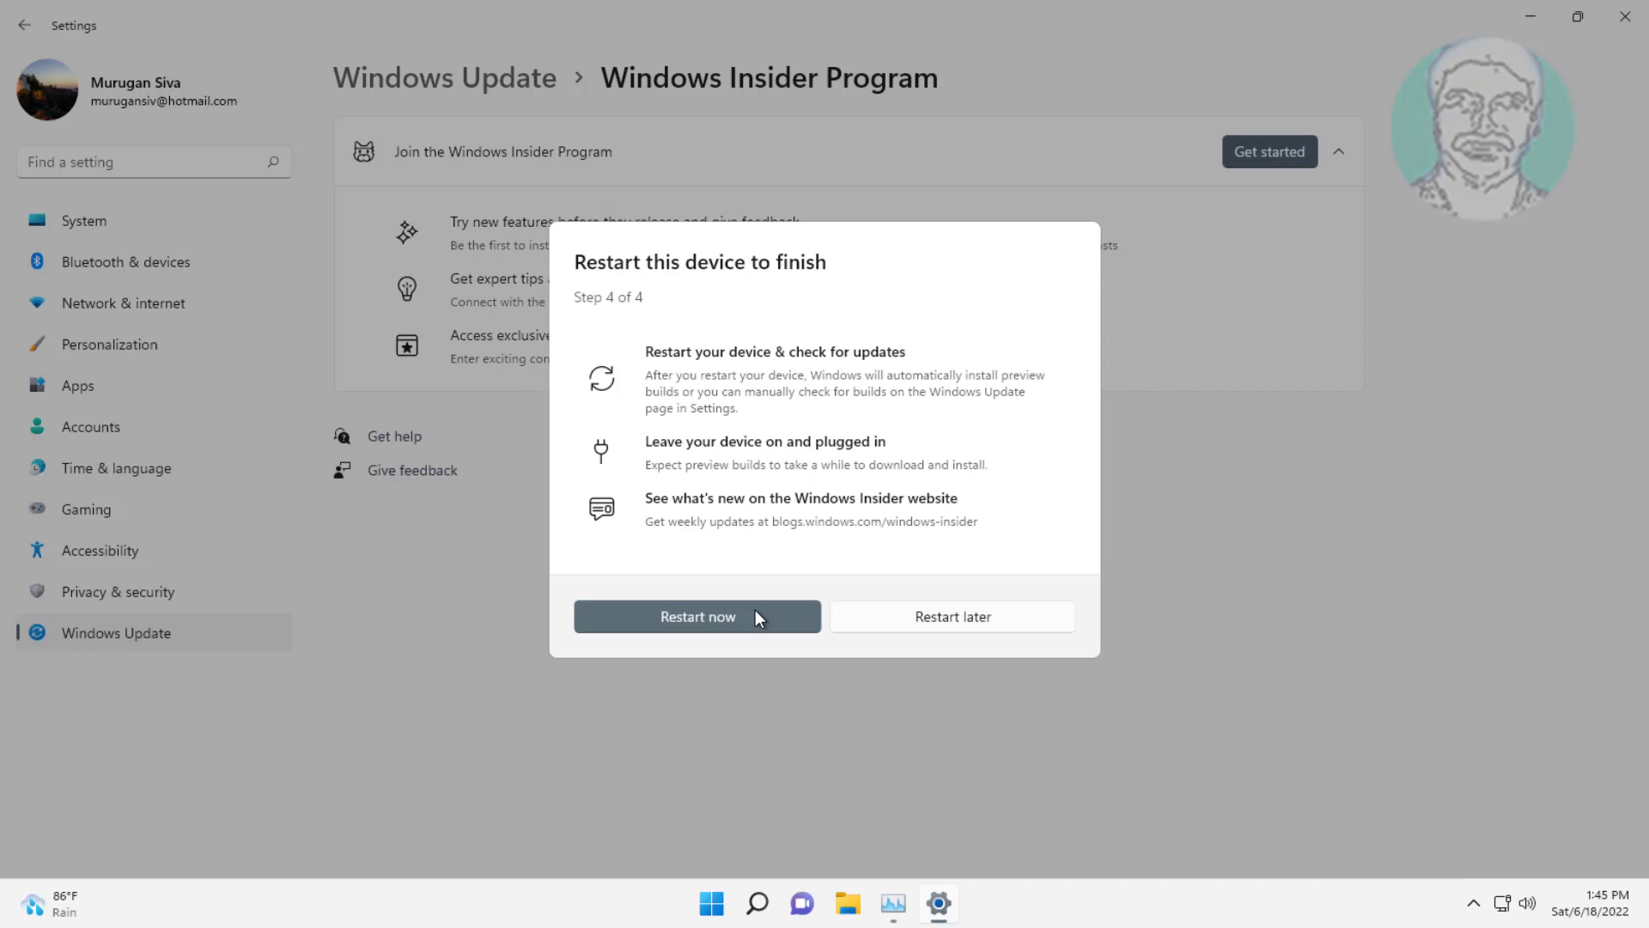
left_click(755, 616)
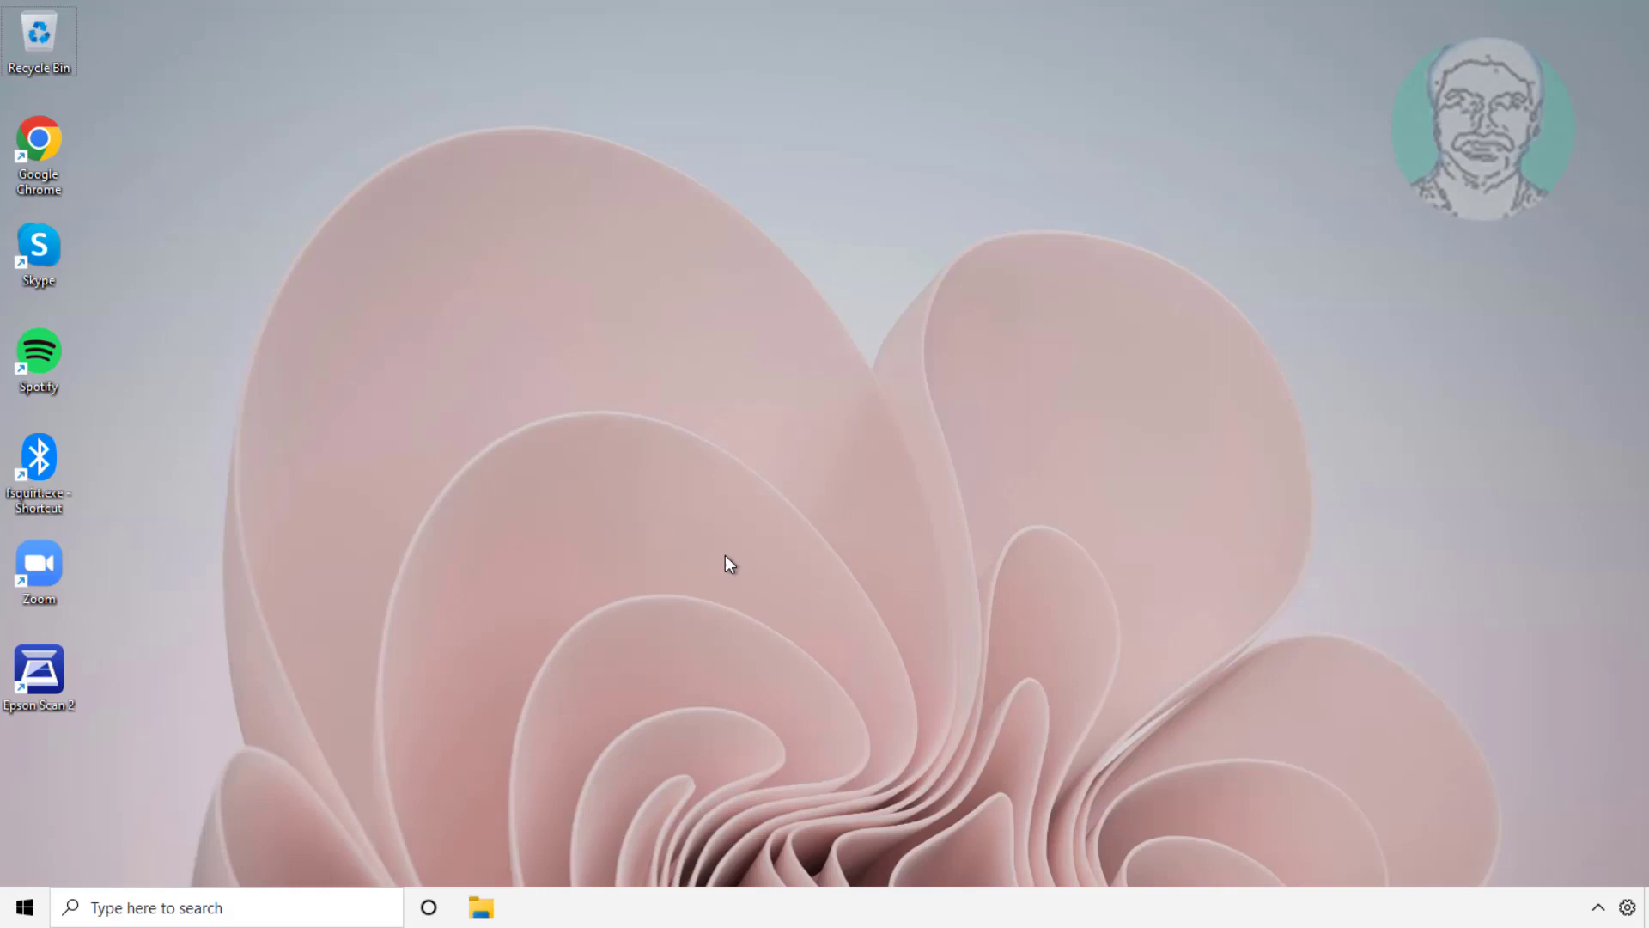
Step: Reopen Task Manager with Ctrl+Shift+Esc and run ms-settings: as a new task
key("ctrl+shift+Escape")
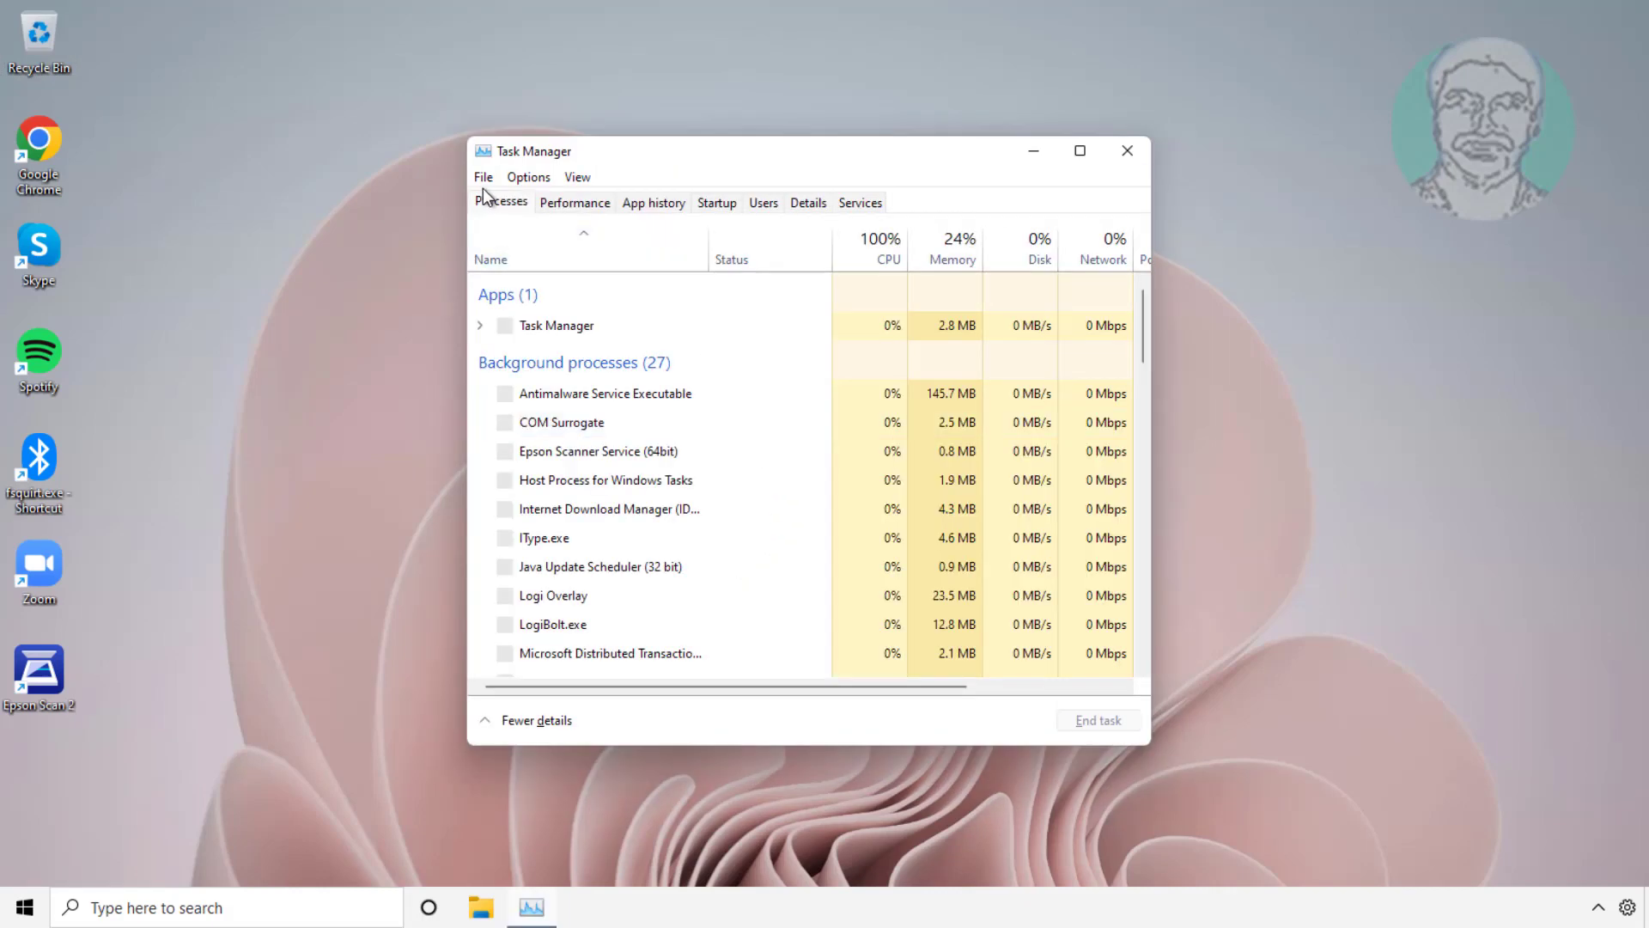
left_click(483, 177)
left_click(523, 208)
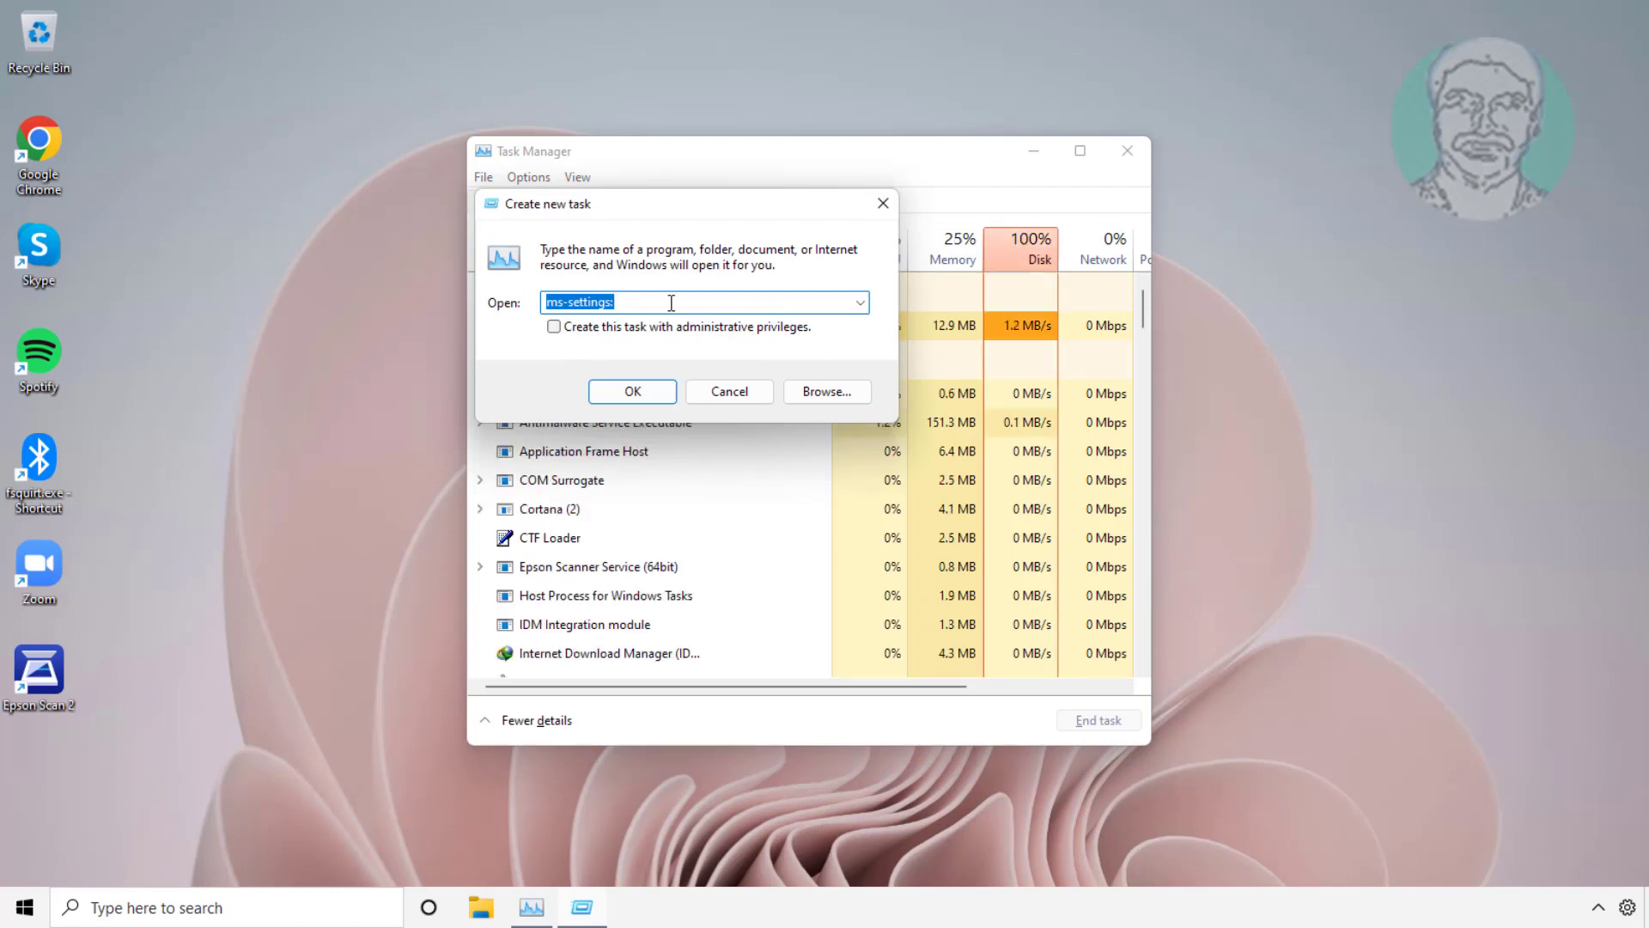
type("ms-settings:")
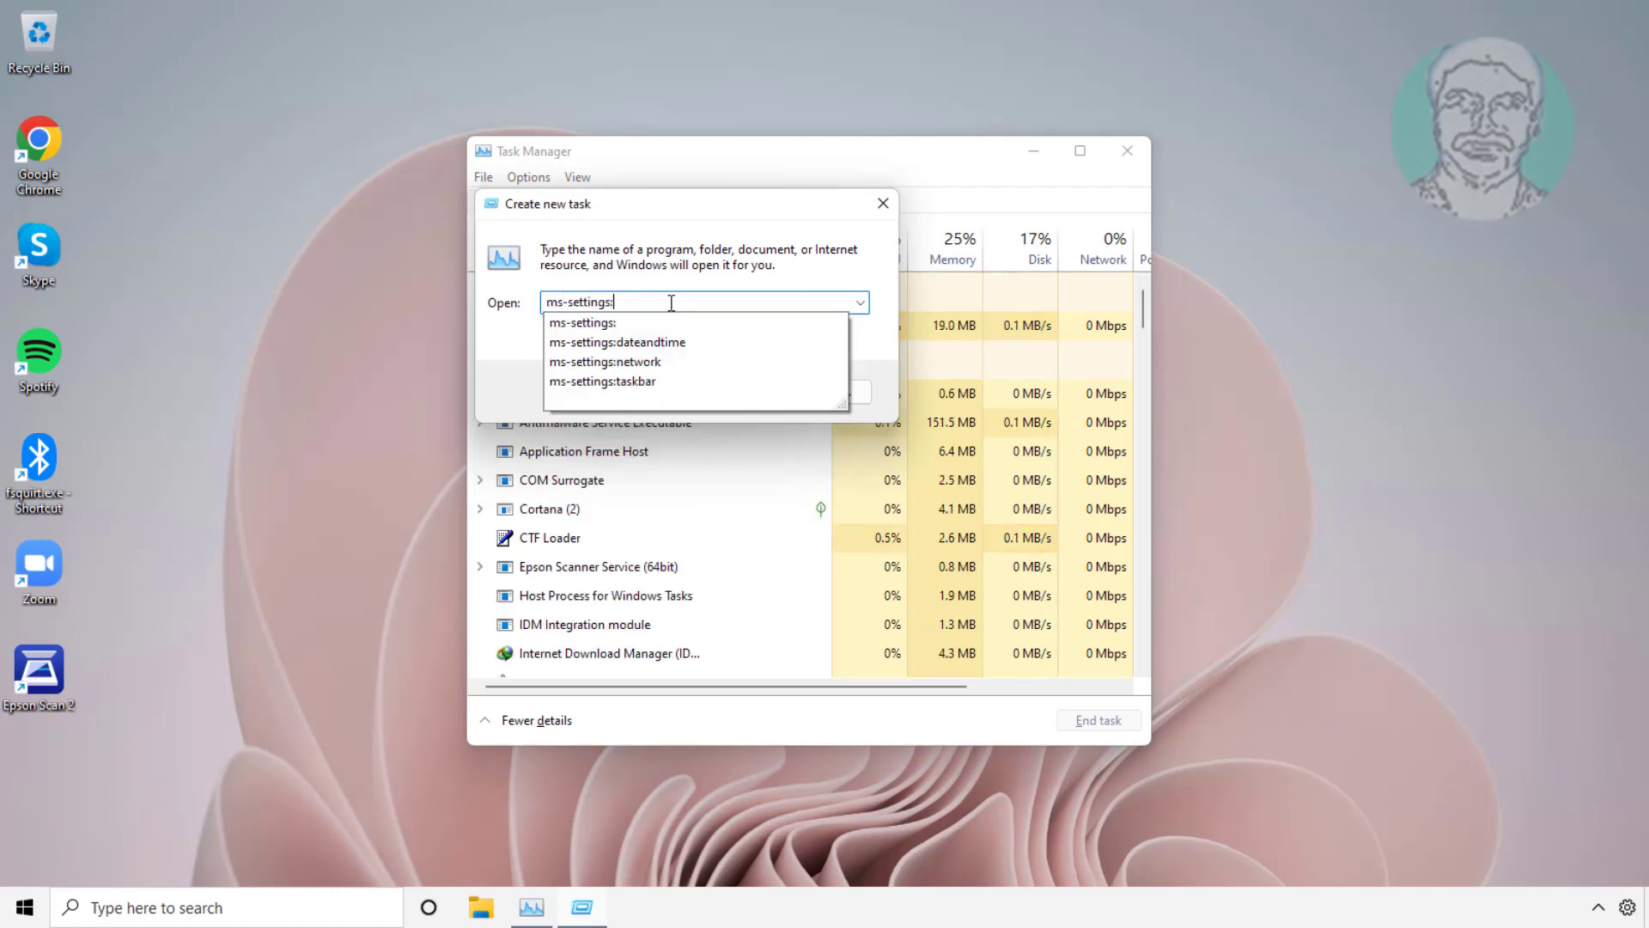
key("Down")
key("Return")
left_click(631, 392)
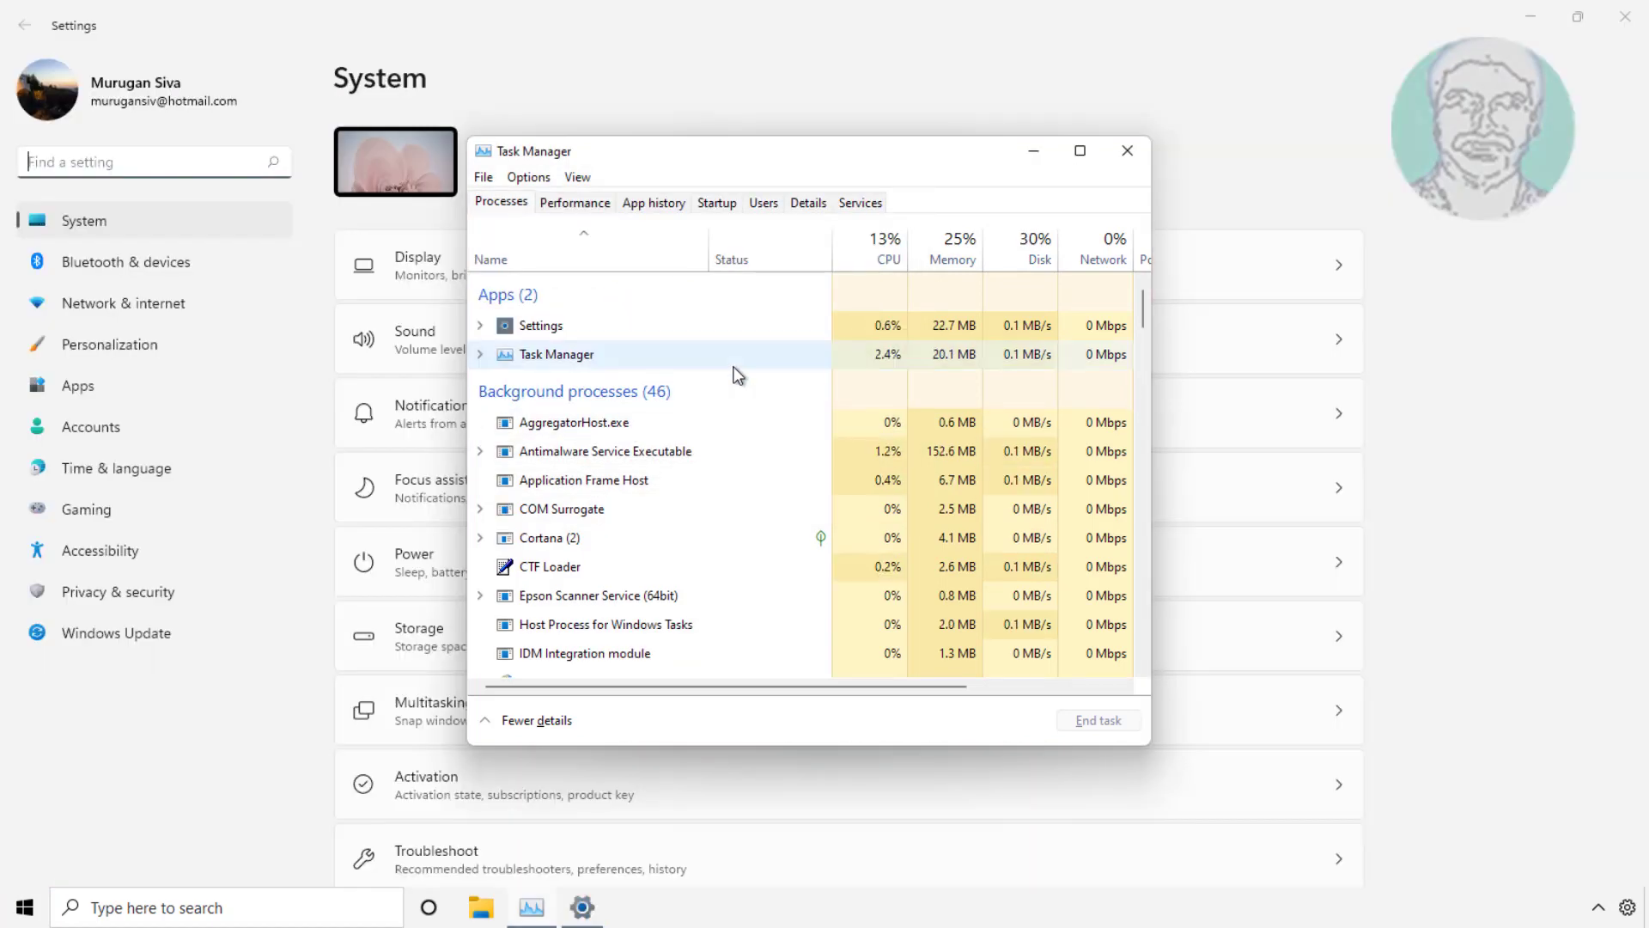
Step: Verify the Windows Insider Program shows Beta Channel selected, then close Settings
left_click(117, 691)
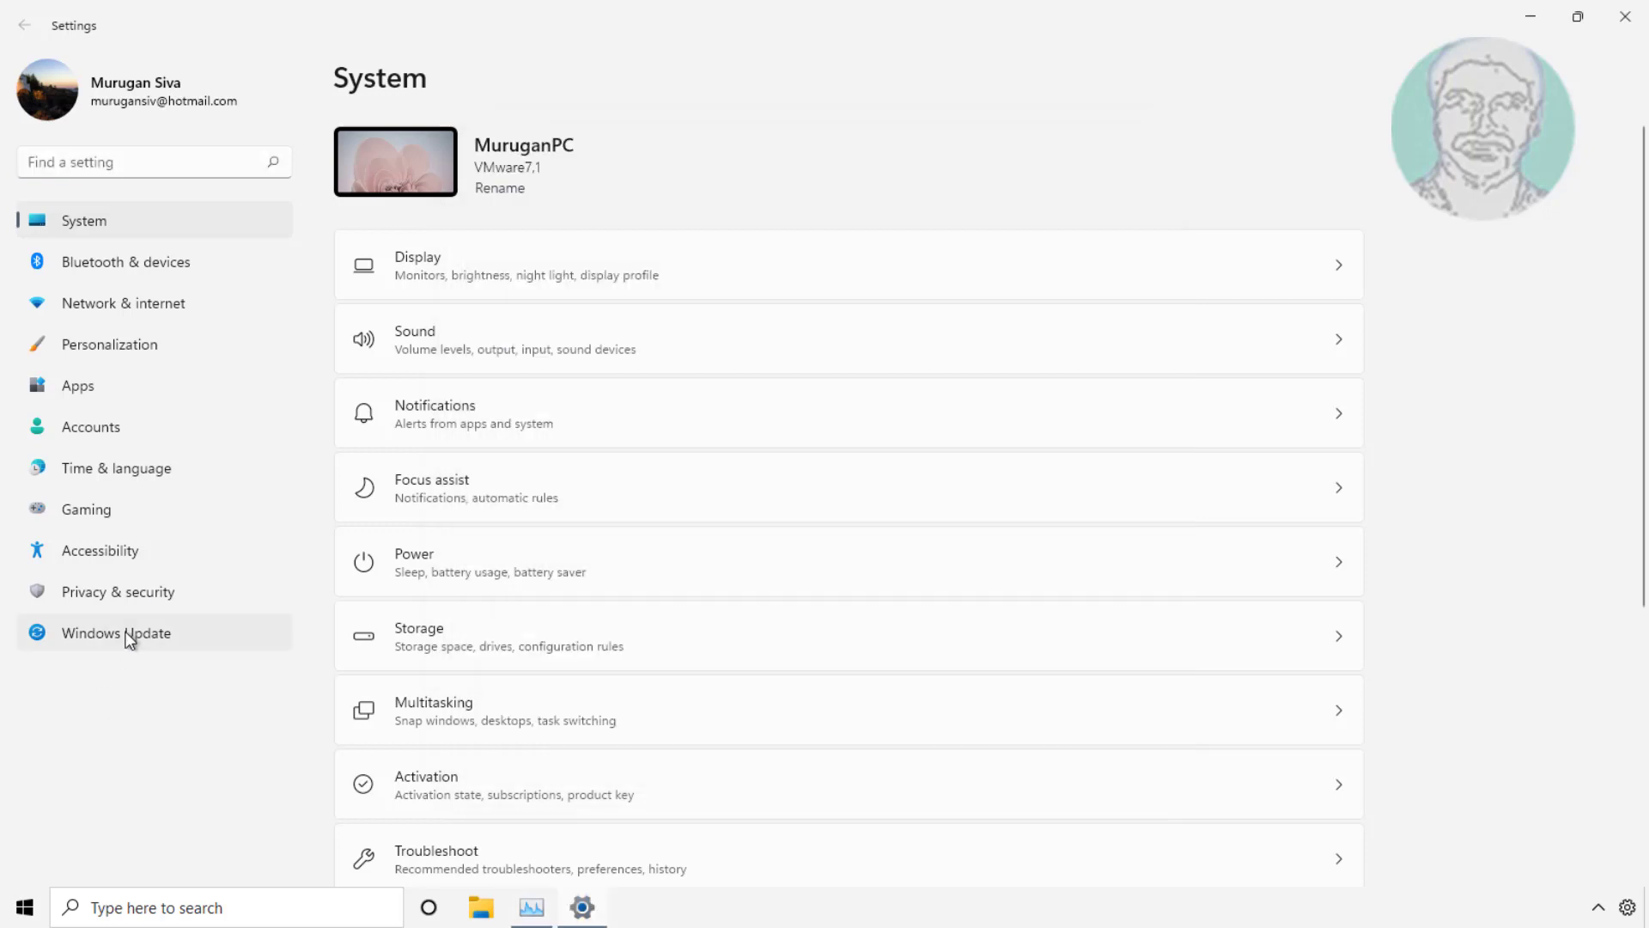
left_click(127, 635)
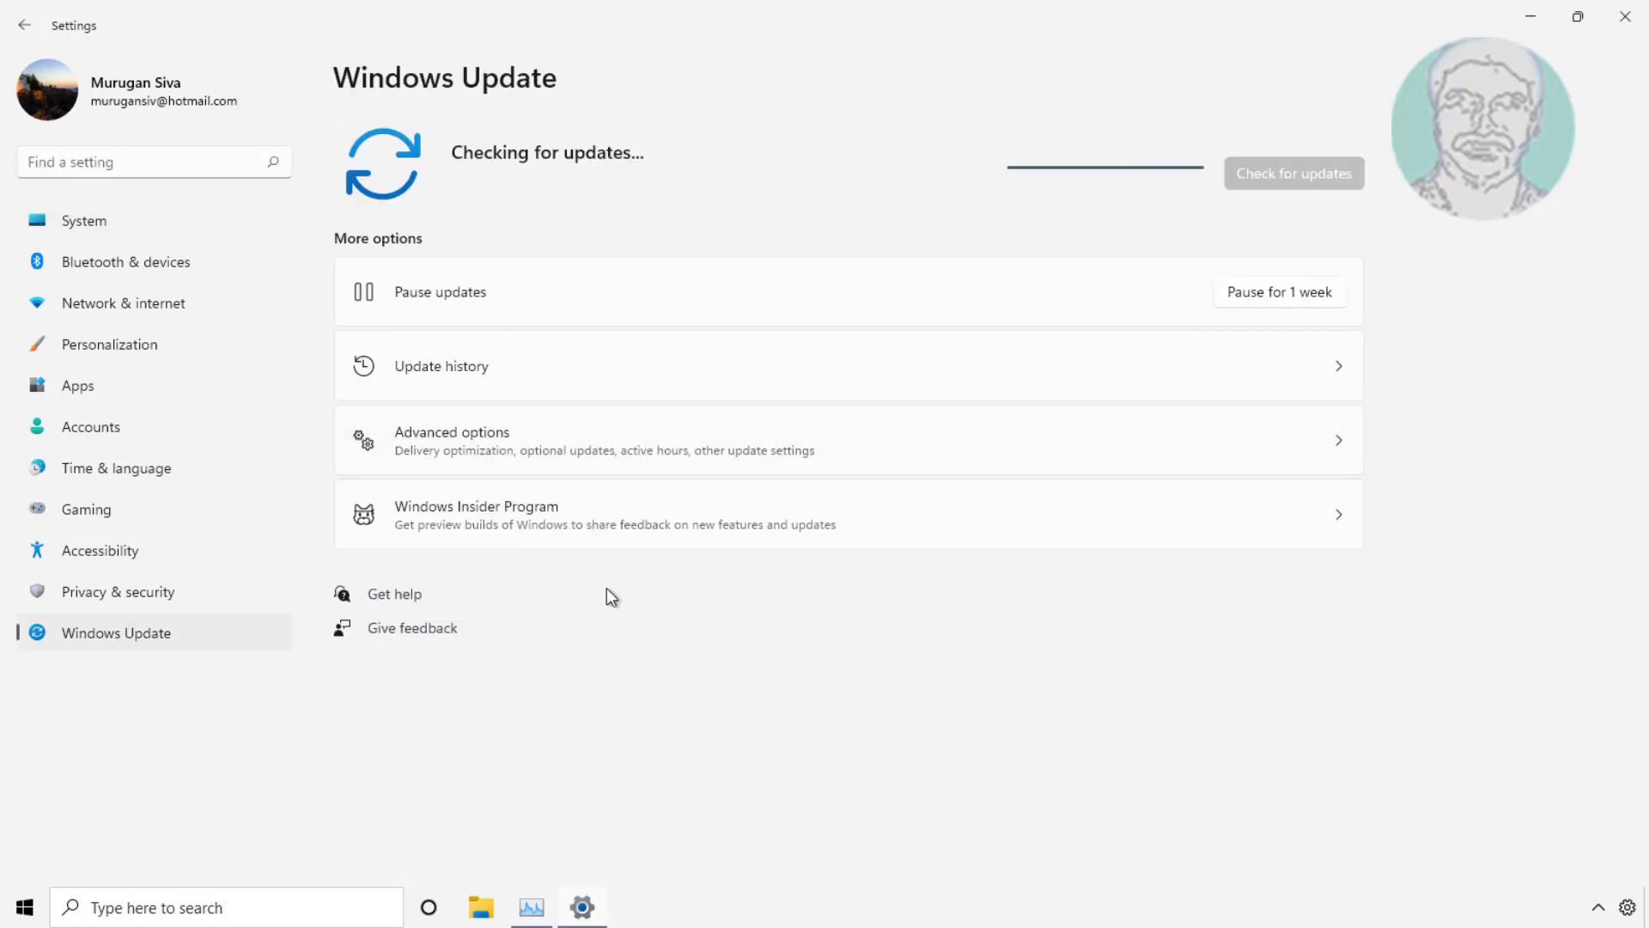
left_click(572, 524)
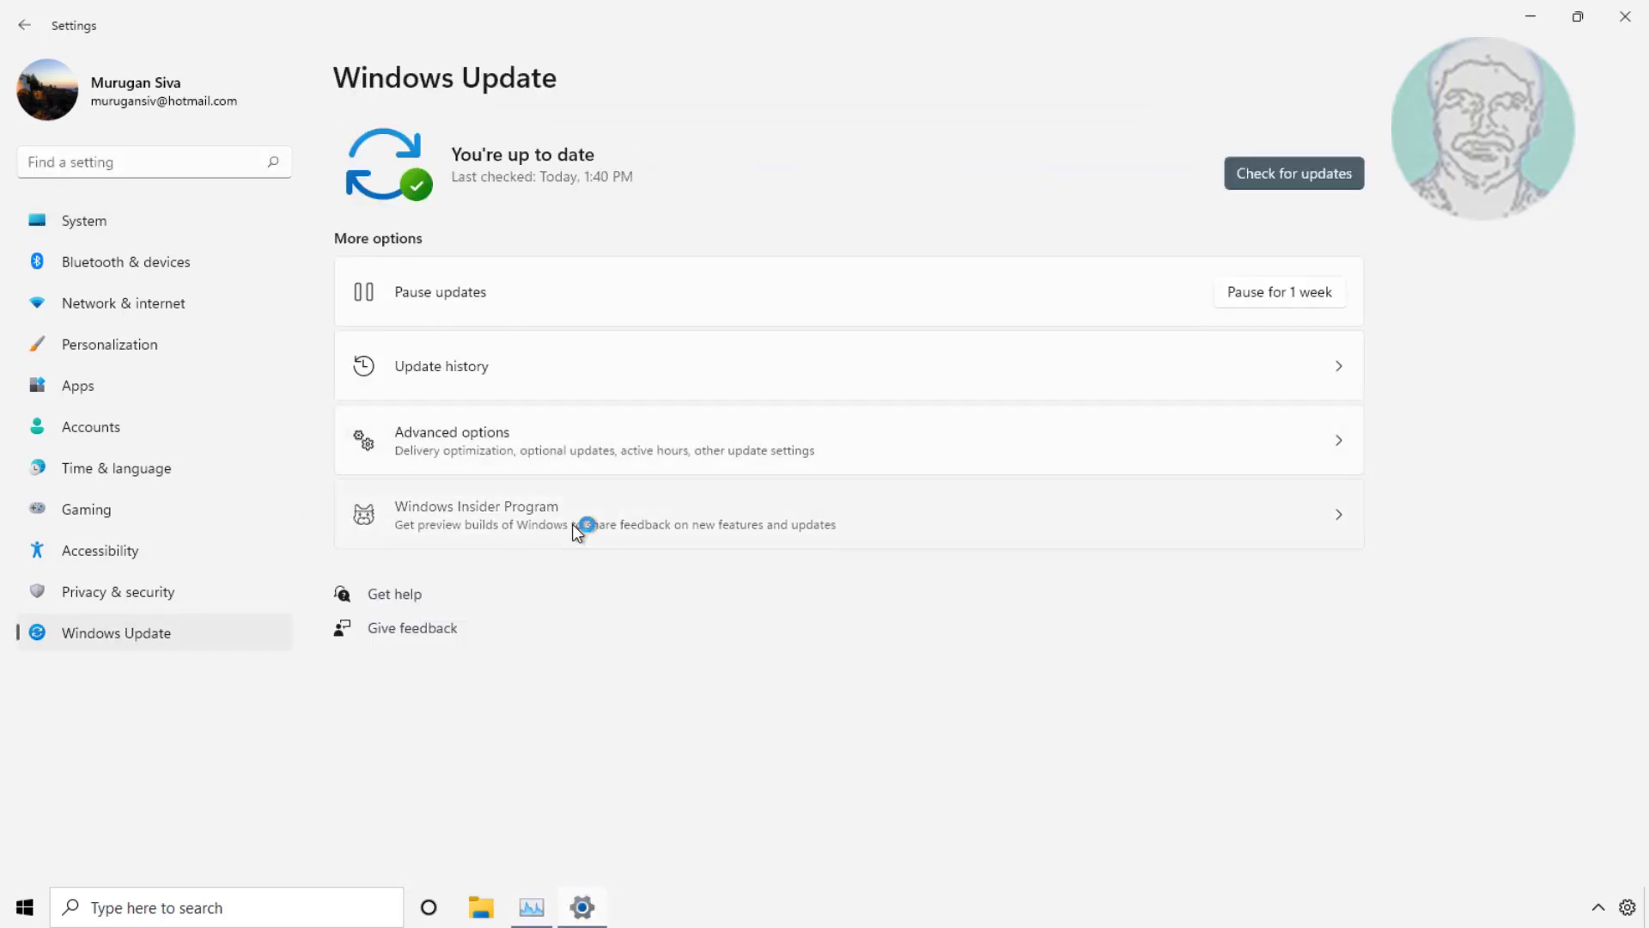
left_click(523, 266)
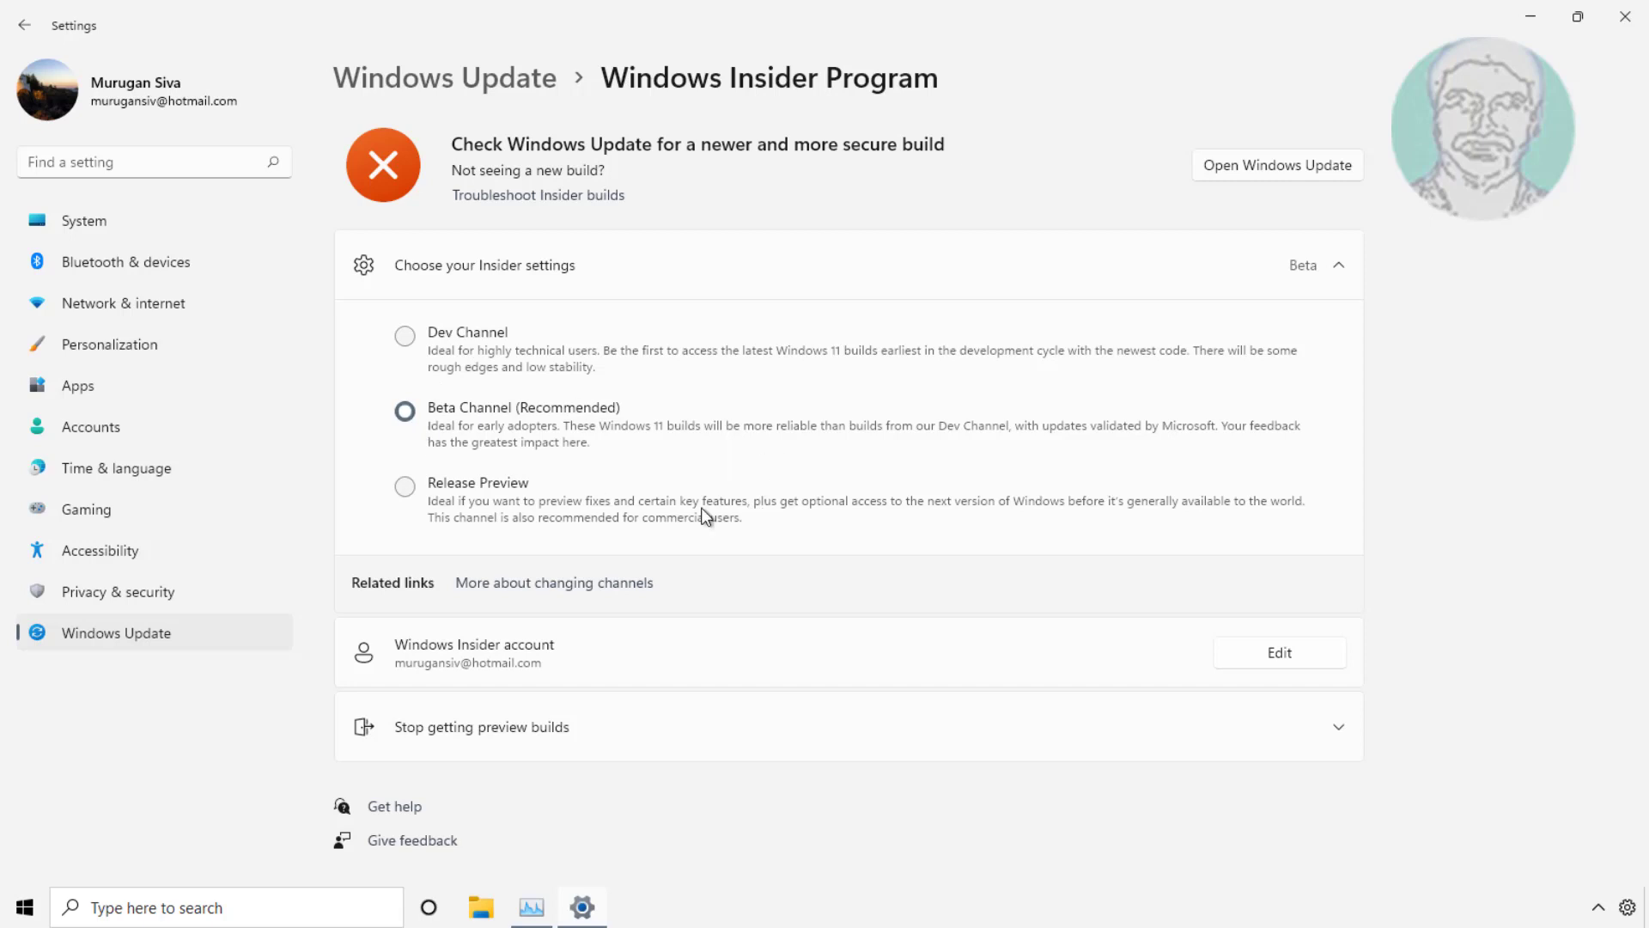
left_click(1636, 33)
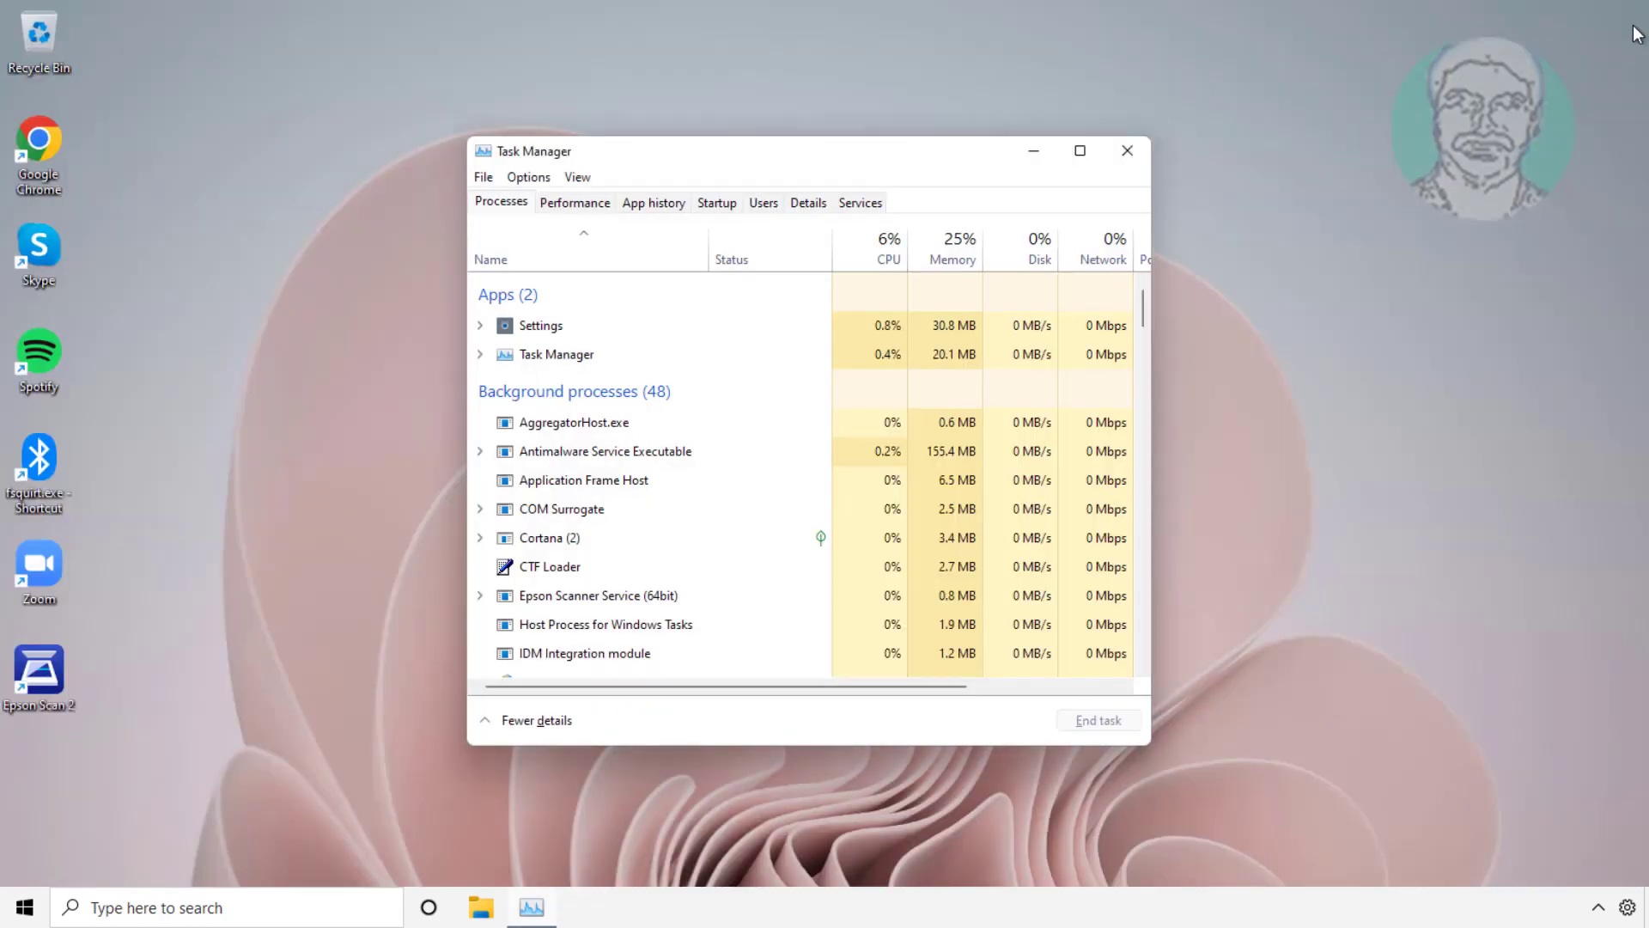
Step: Relaunch regedit from Task Manager's new-task dialog with administrative privileges
left_click(486, 177)
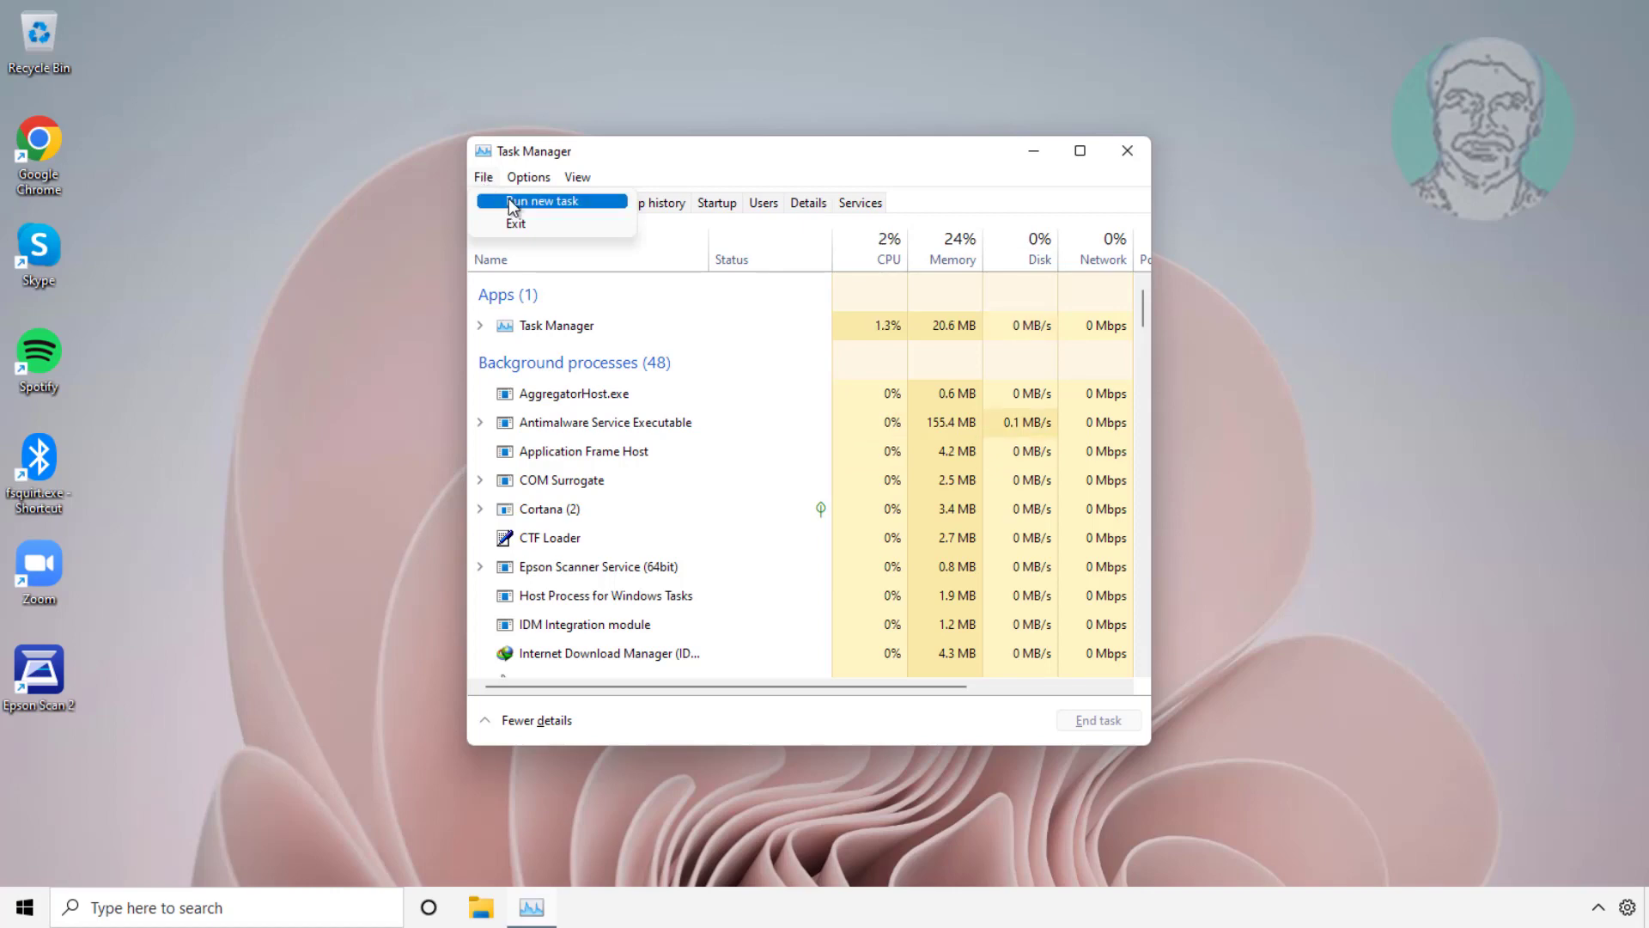
left_click(508, 200)
type("regedit")
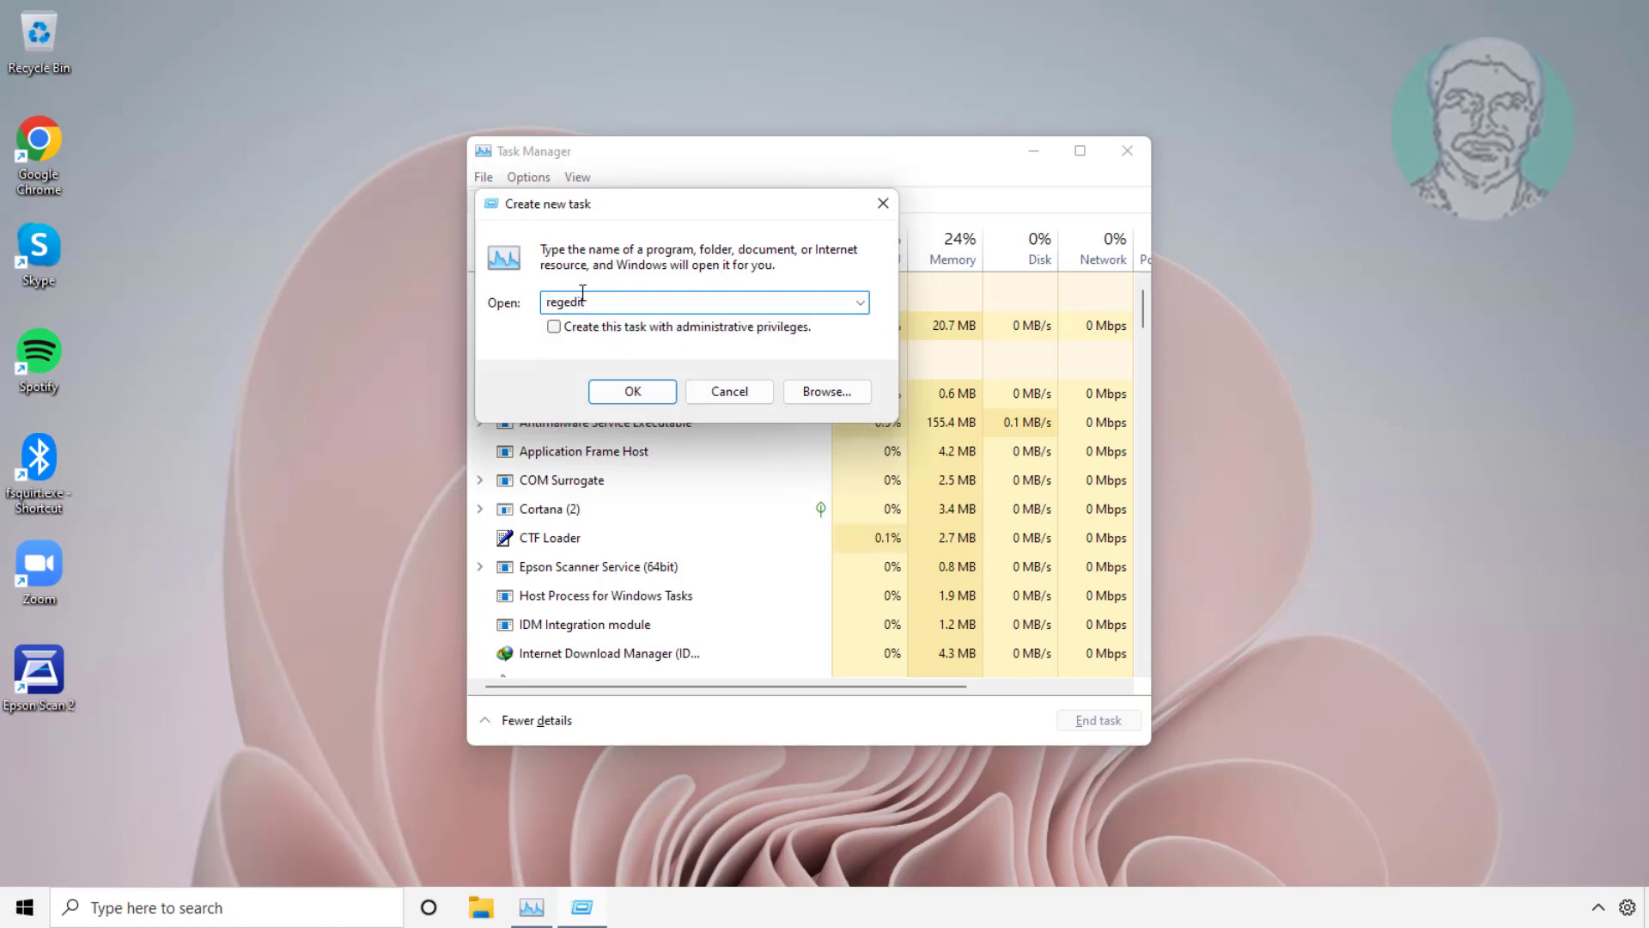
left_click(551, 327)
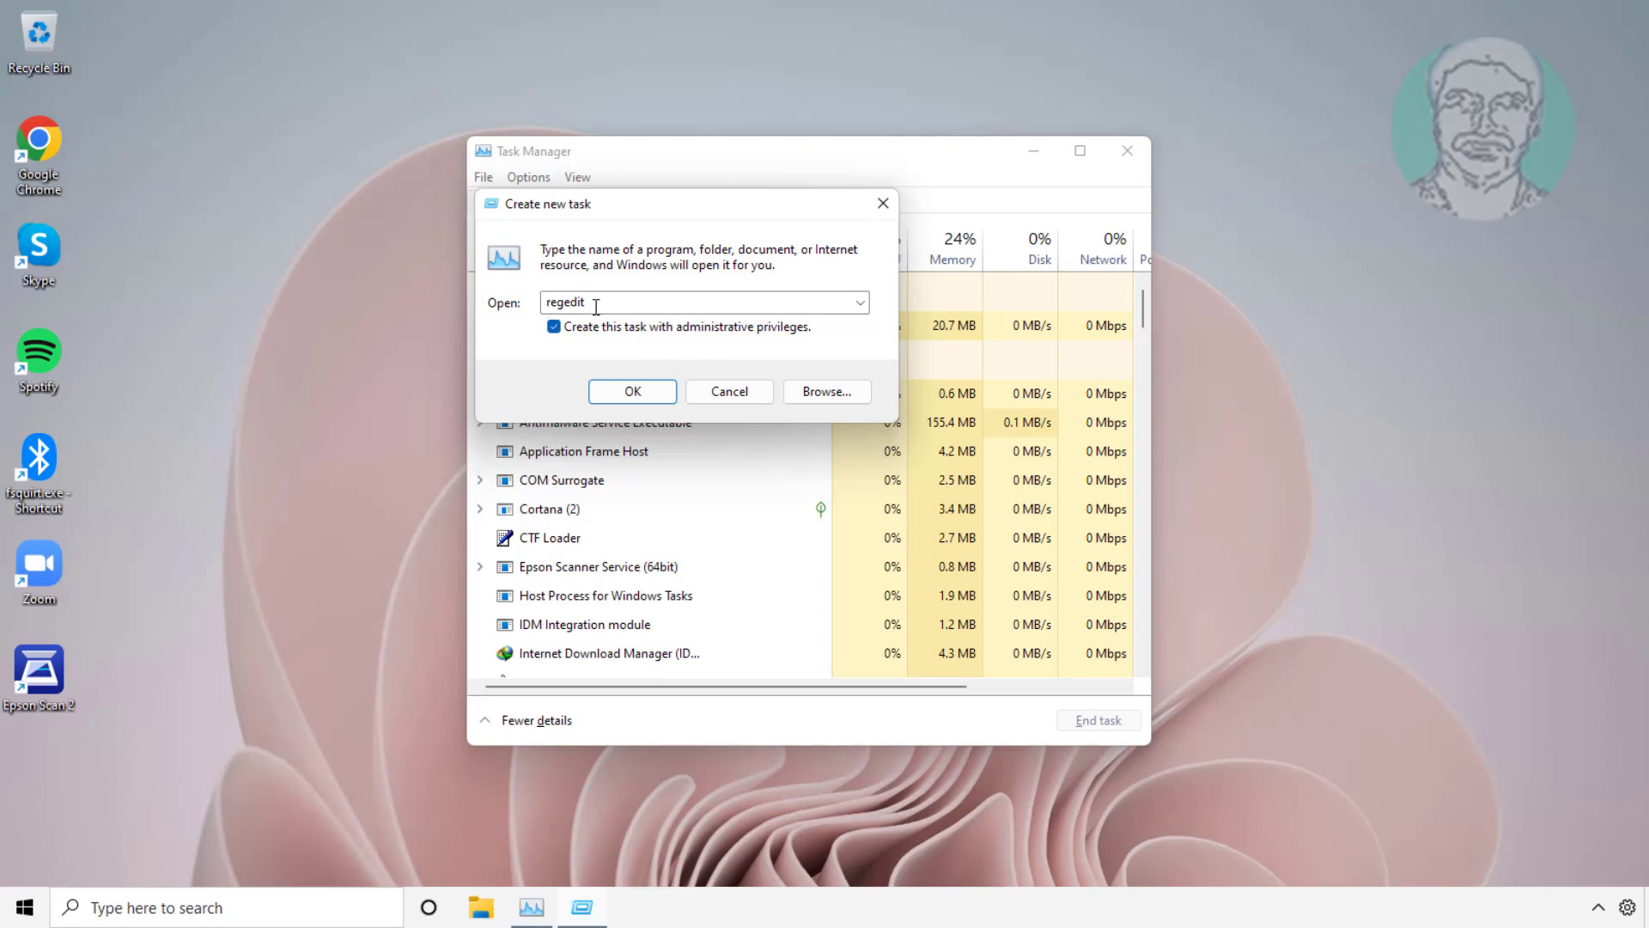
left_click(667, 393)
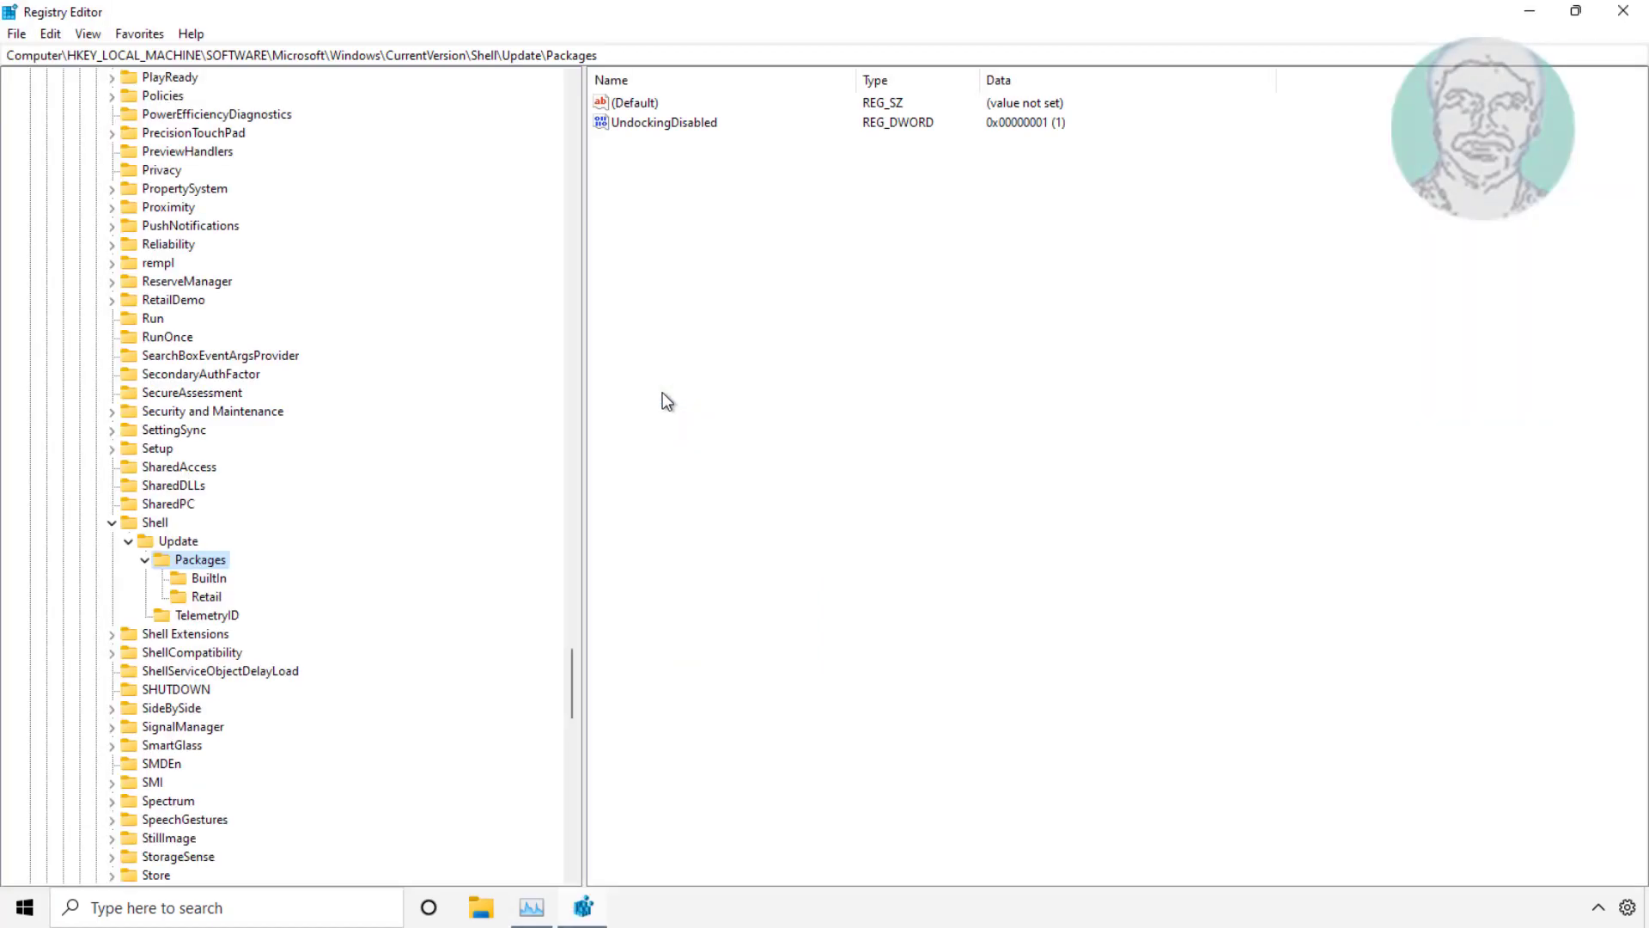
Step: Delete the UndockingDisabled value from Shell\Update\Packages, confirming with Yes, then close Registry Editor
left_click(700, 127)
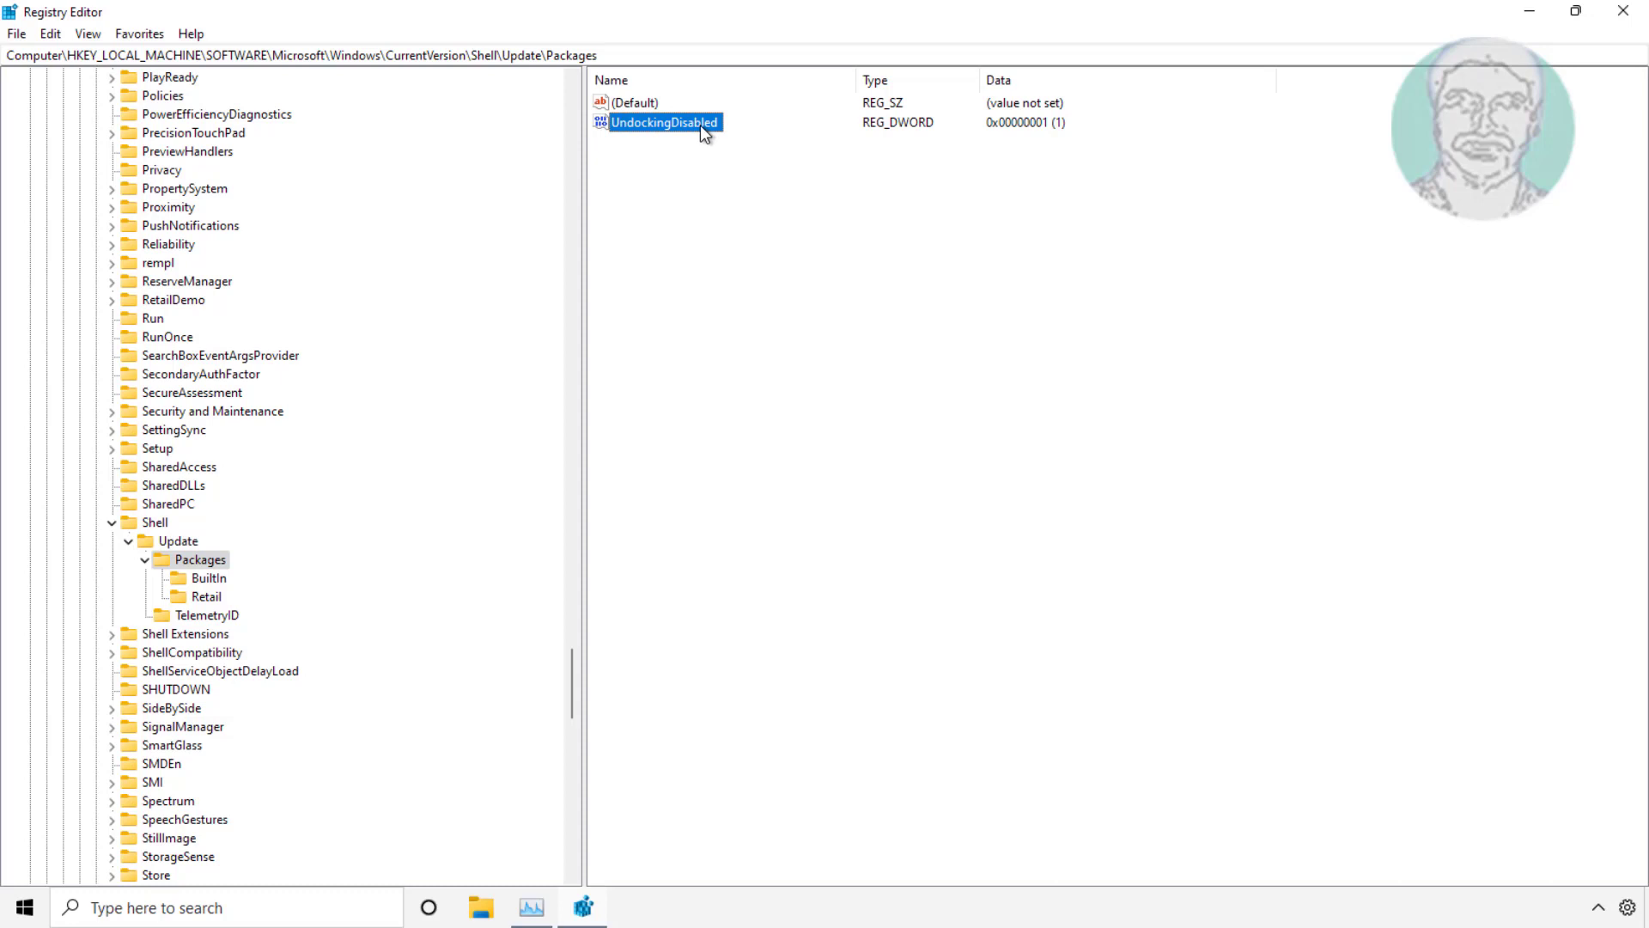
right_click(702, 129)
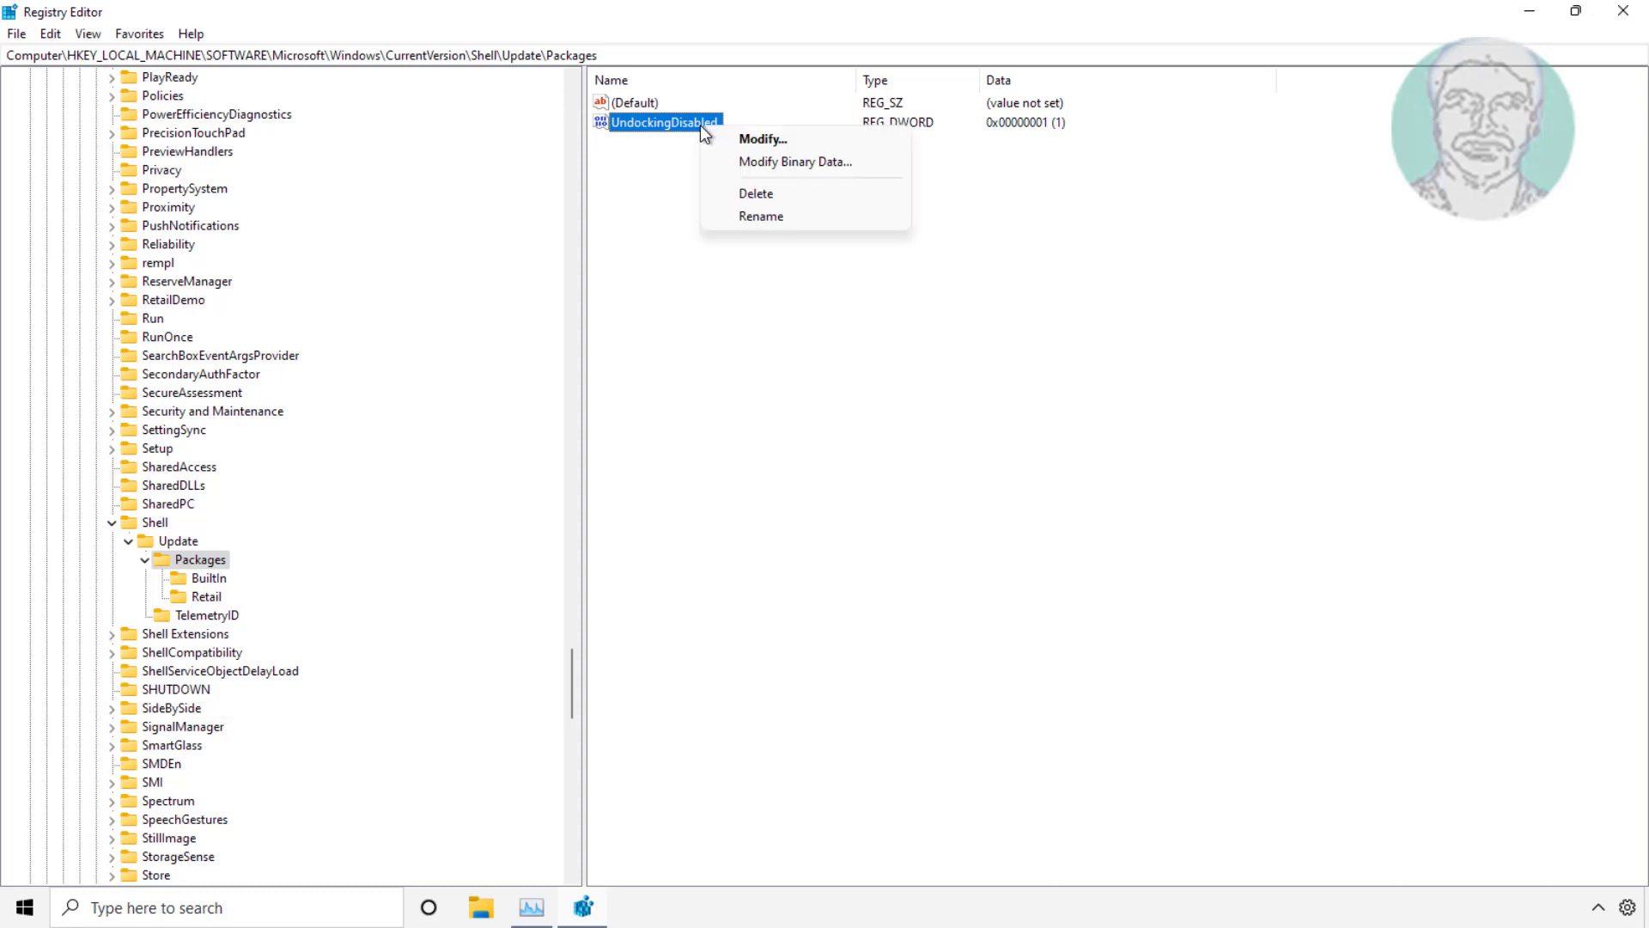
left_click(773, 195)
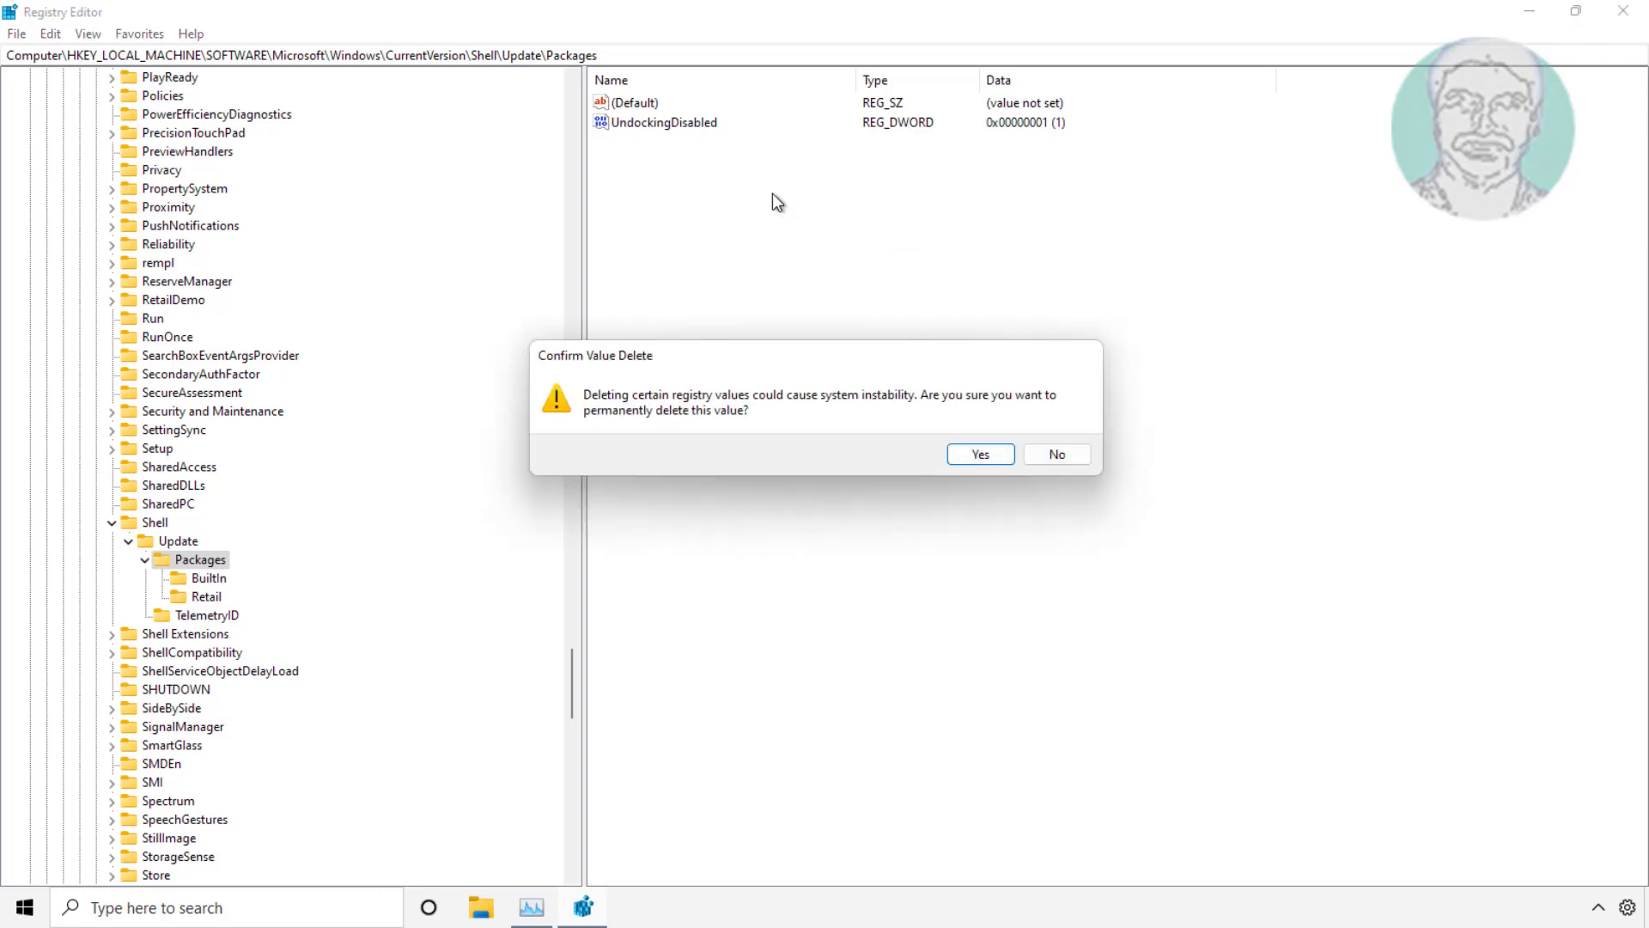
left_click(979, 453)
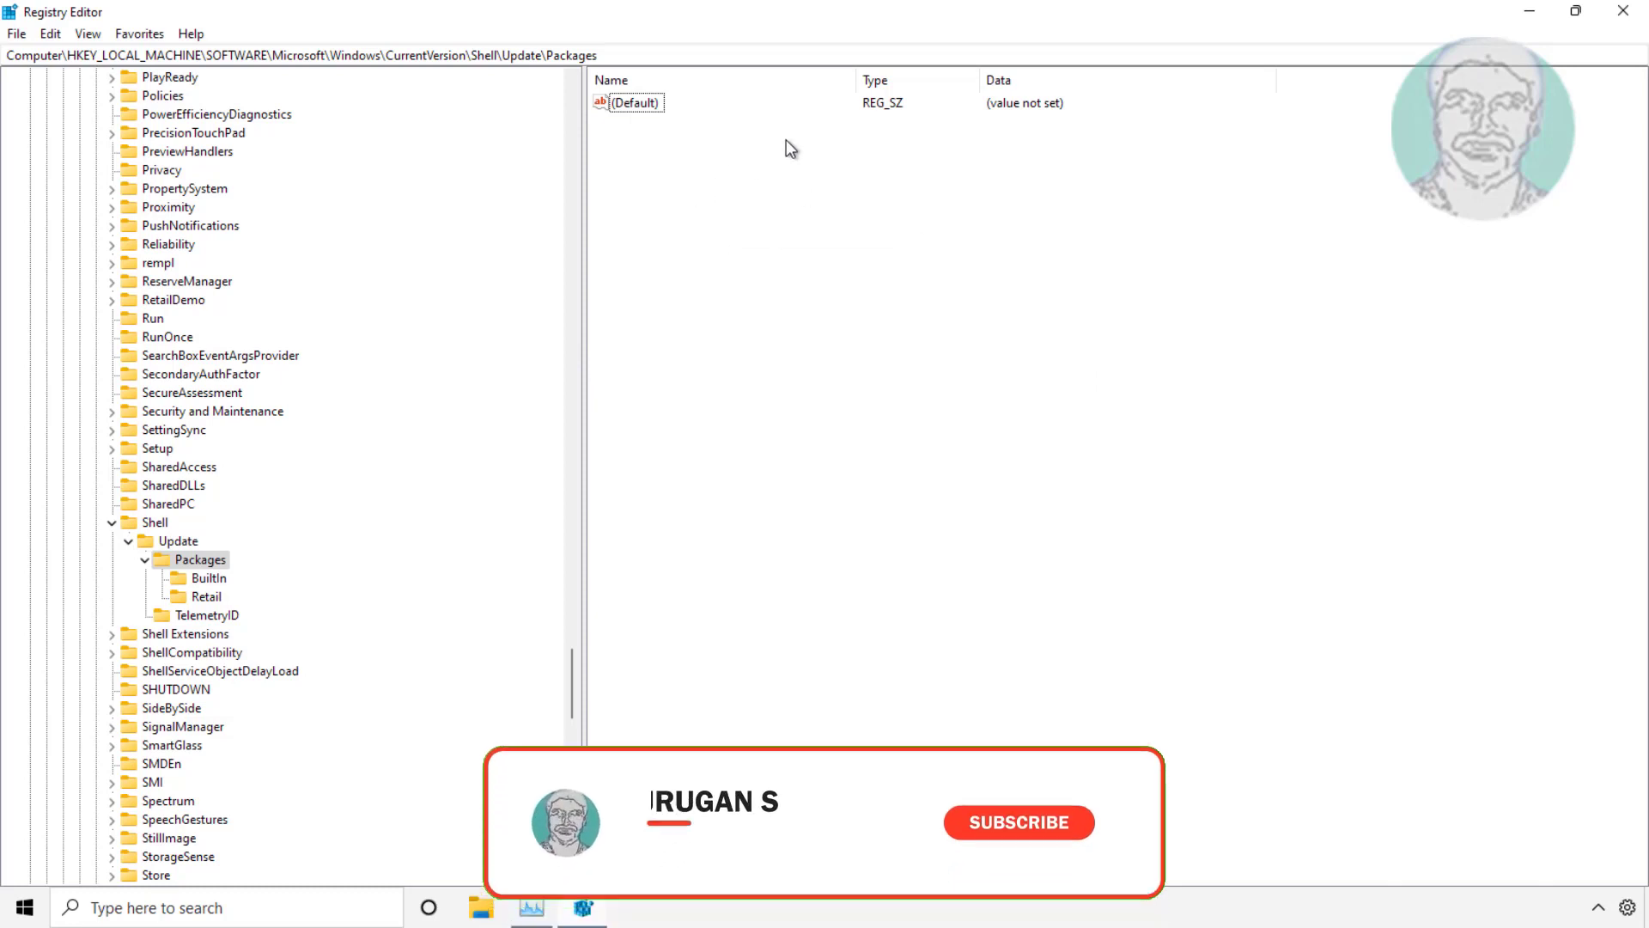
left_click(1630, 13)
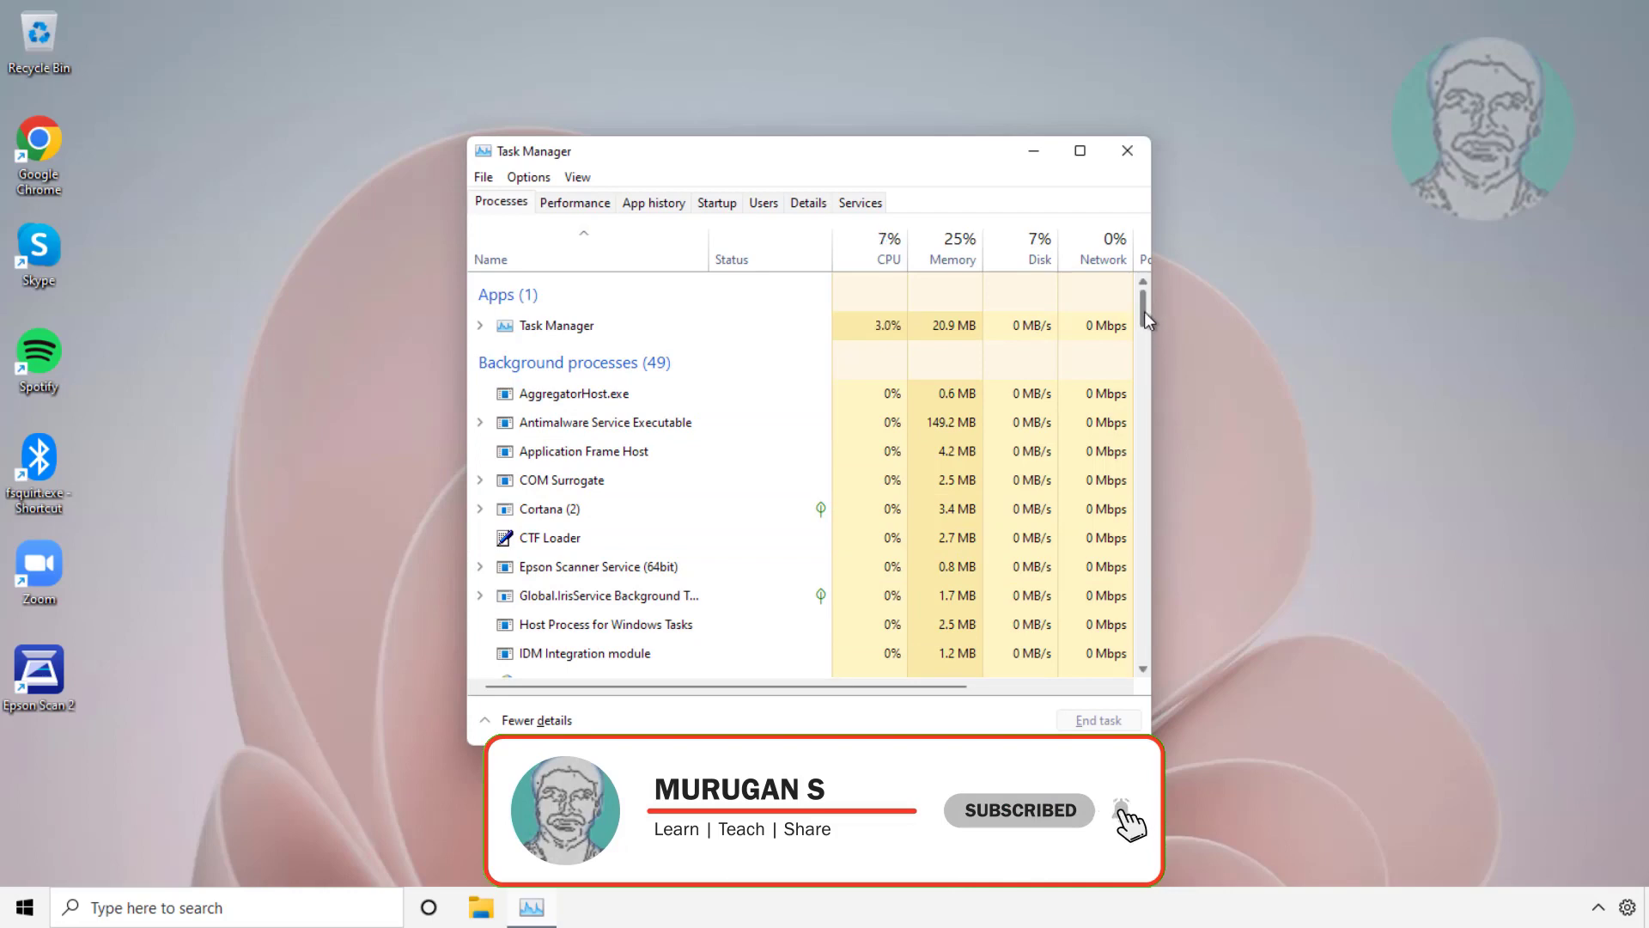
Step: Restart the Windows Explorer process from Task Manager's Processes list
left_click_drag(1144, 311, 1134, 661)
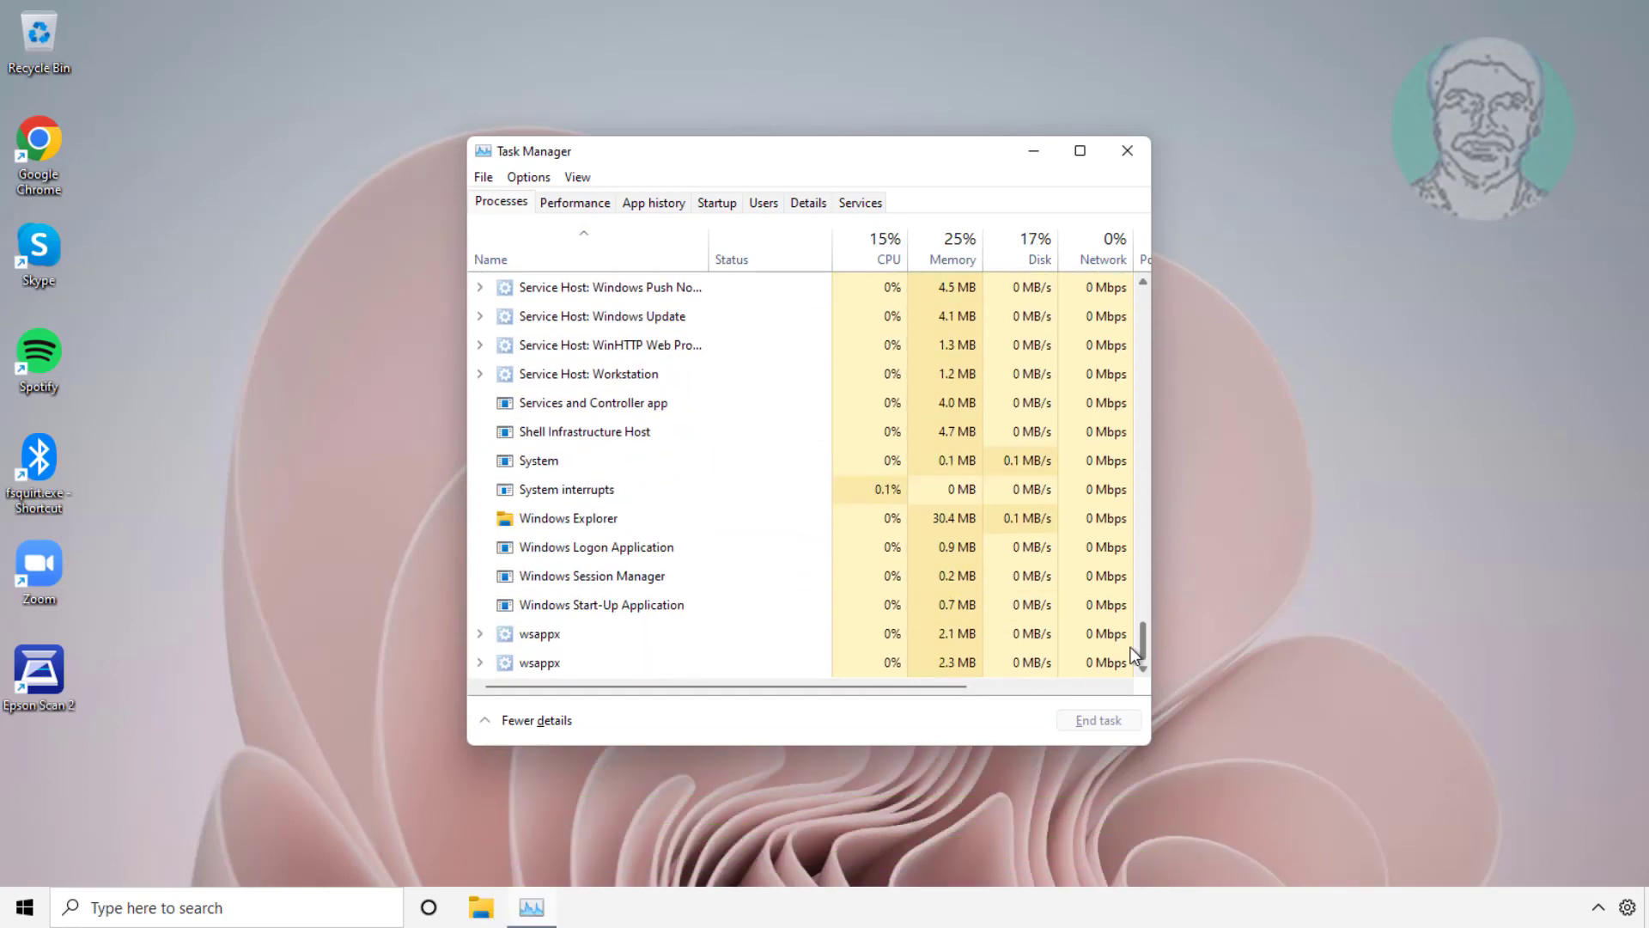
left_click(588, 520)
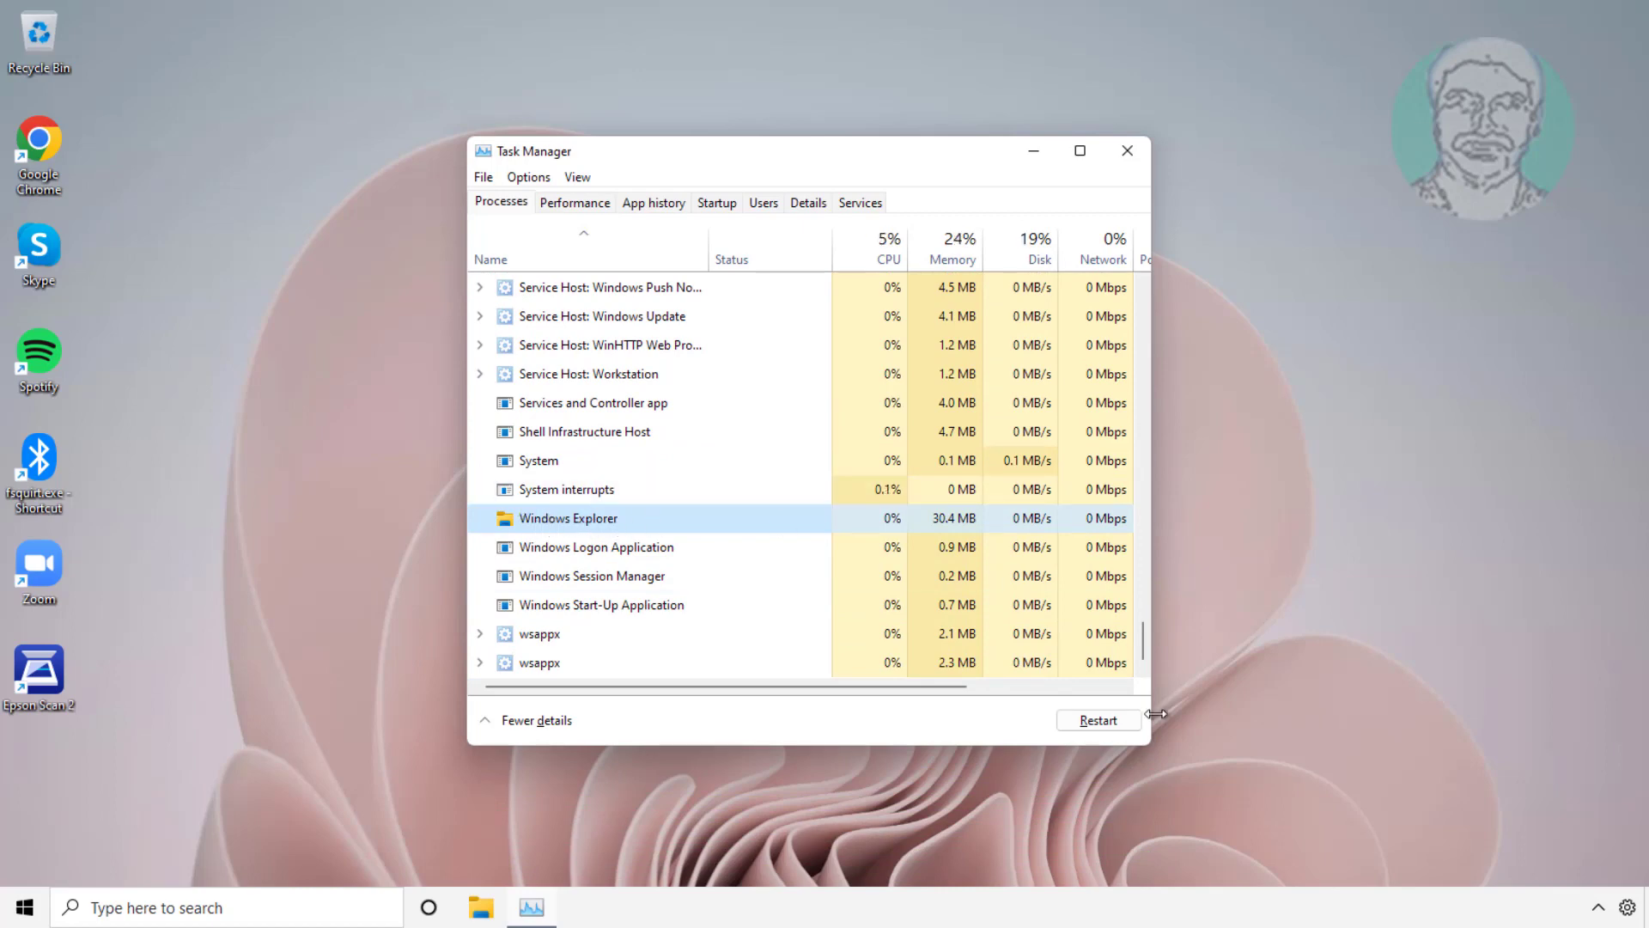
left_click(1102, 724)
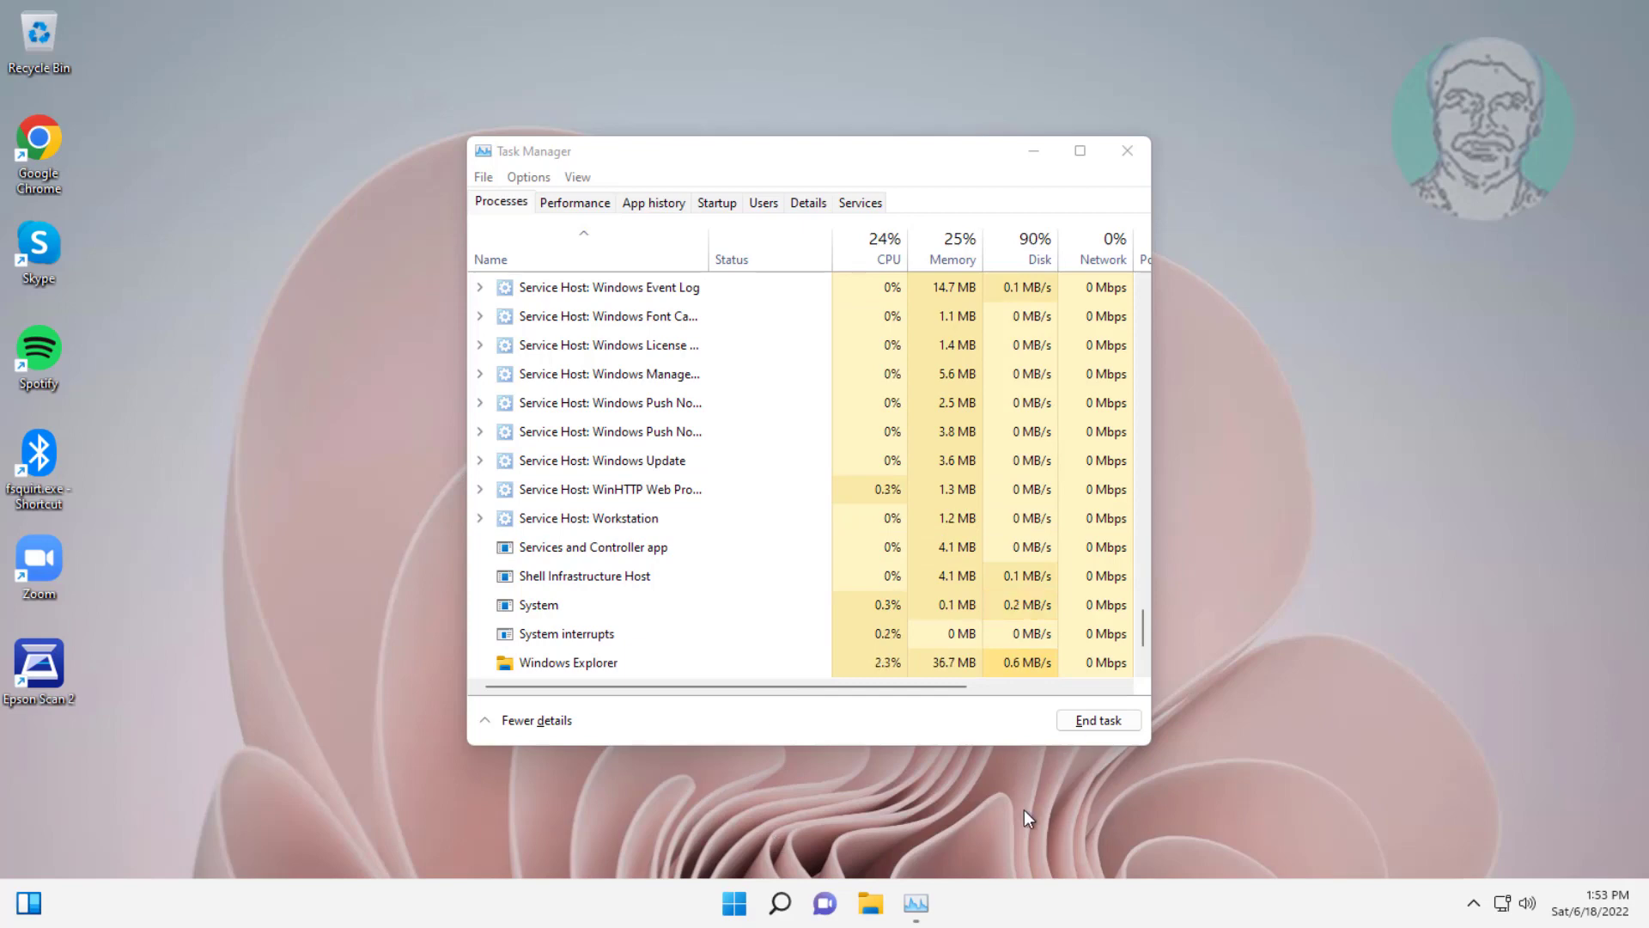
Step: Close the Task Manager window
left_click(1134, 151)
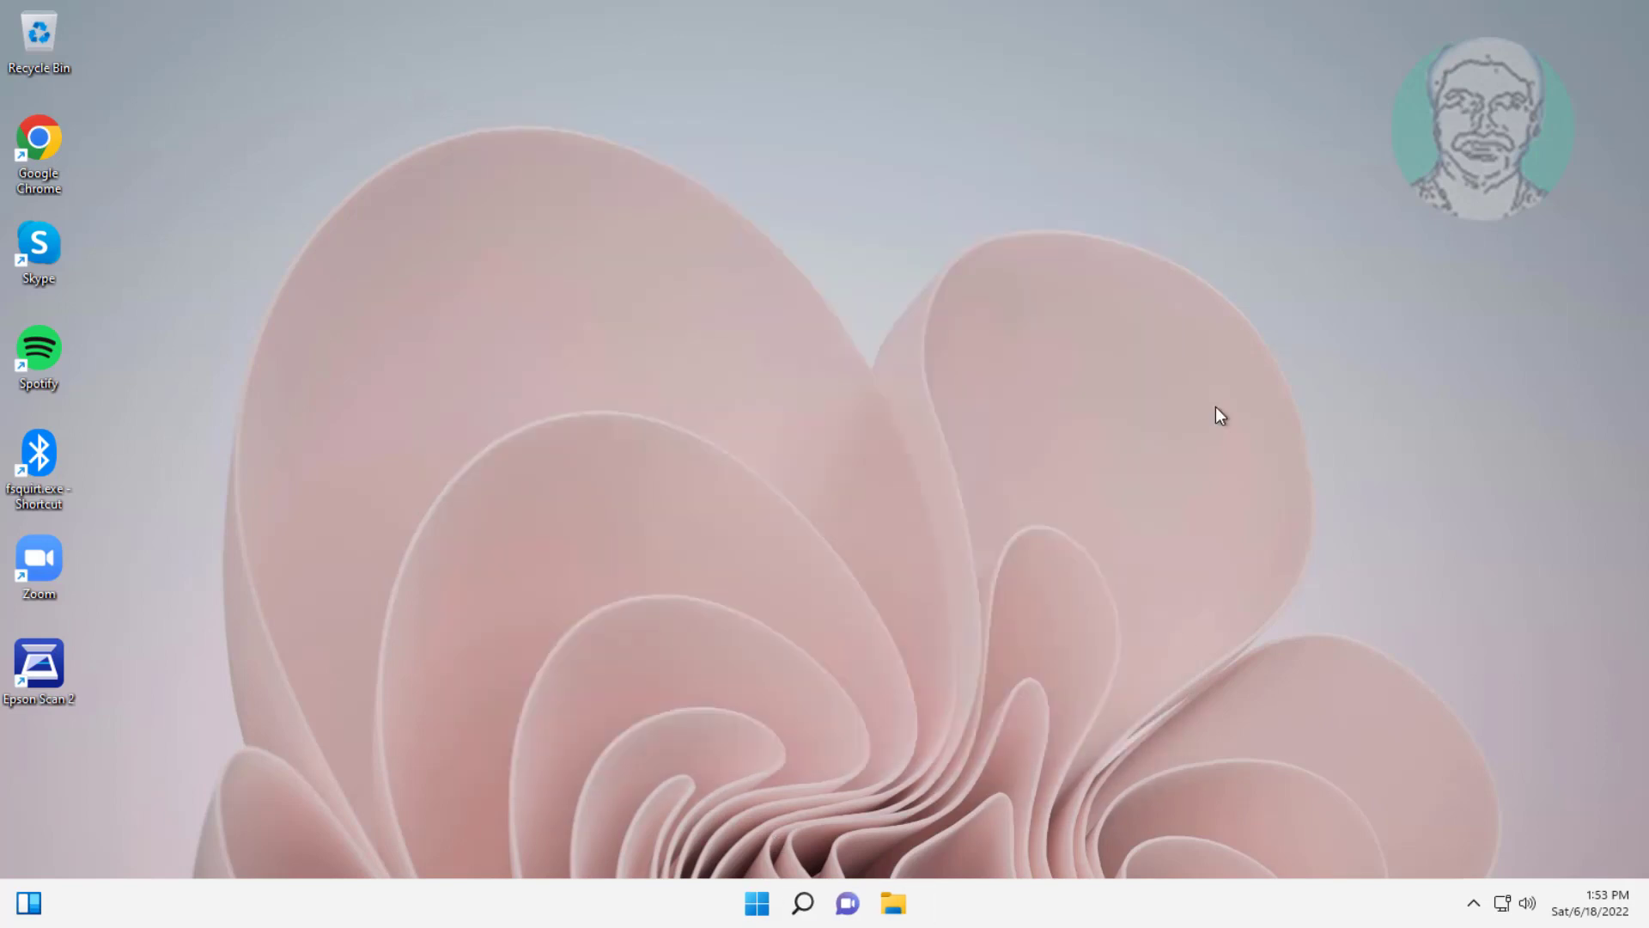